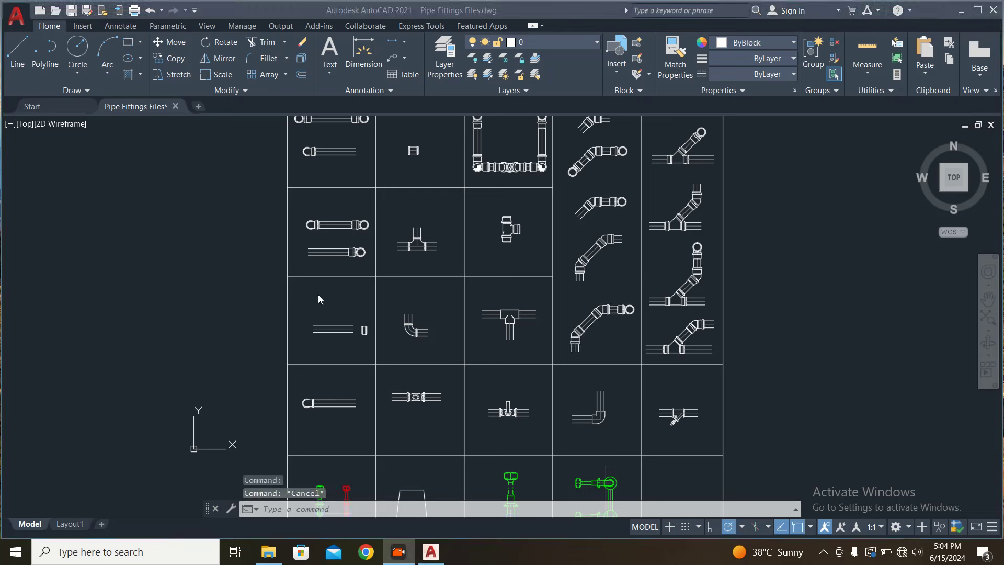
Step: Pan the view to reveal the empty space right of the fittings table
scroll(466, 314, down, 2)
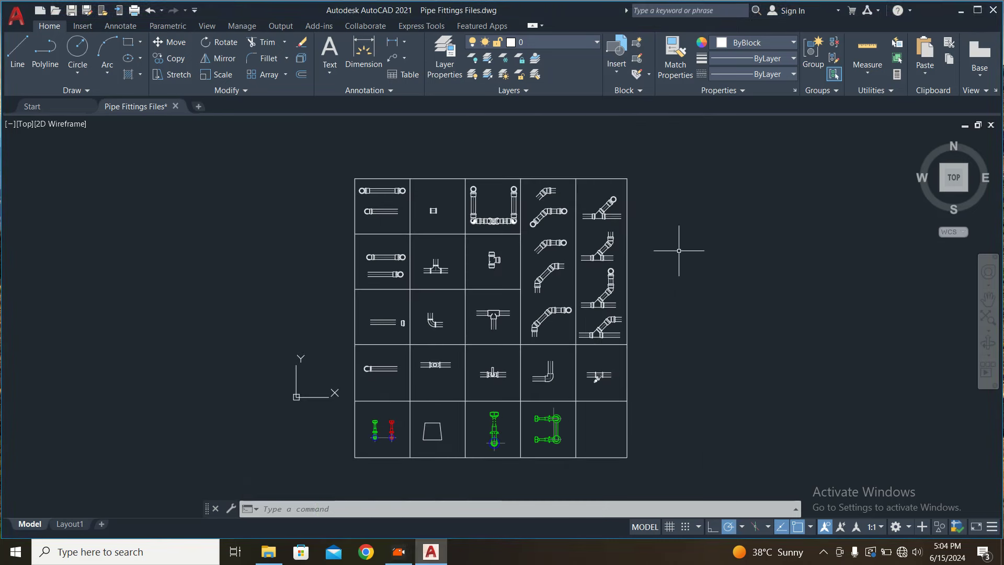
scroll(448, 220, up, 4)
middle_drag(459, 215, 443, 260)
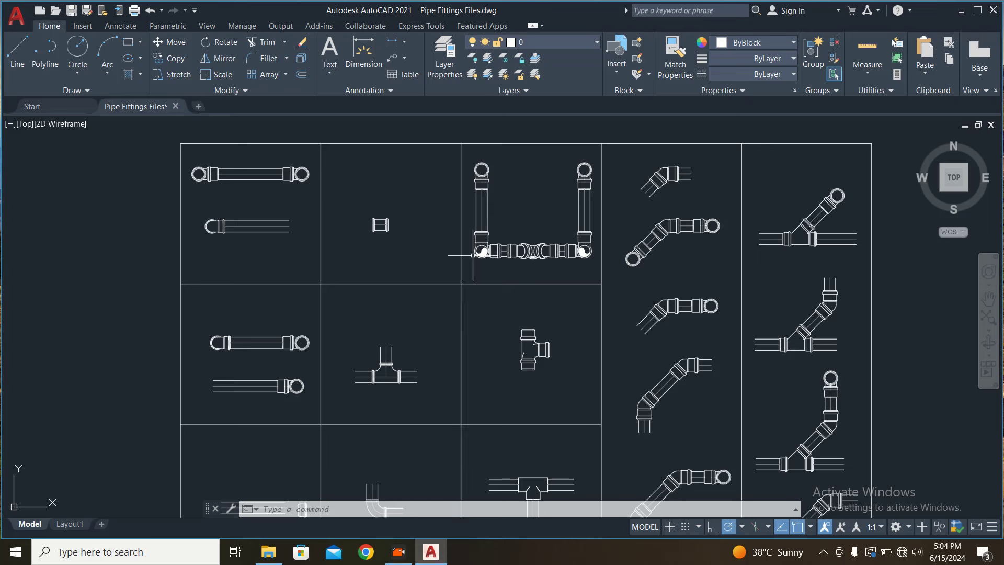
scroll(473, 255, down, 2)
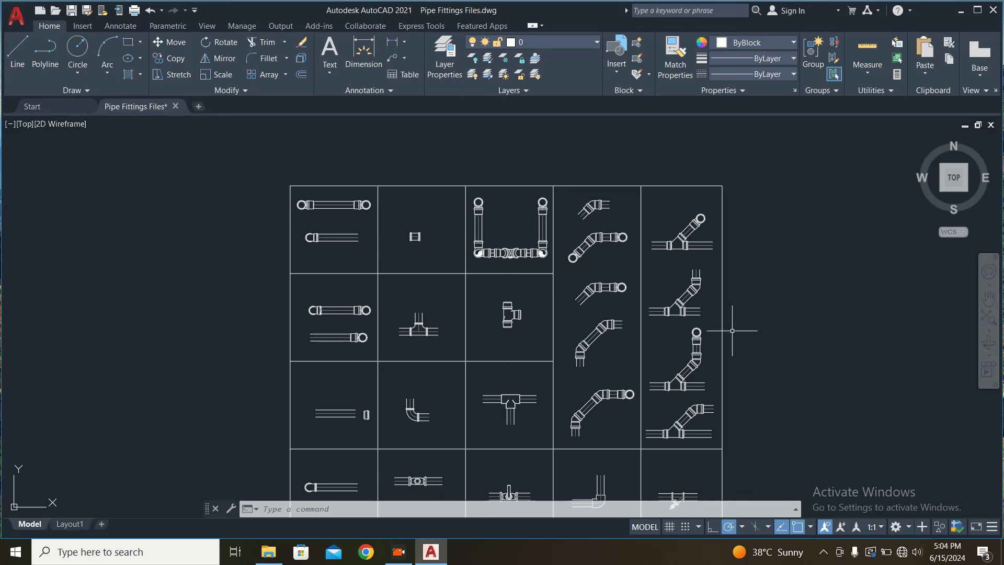
middle_drag(699, 319, 630, 272)
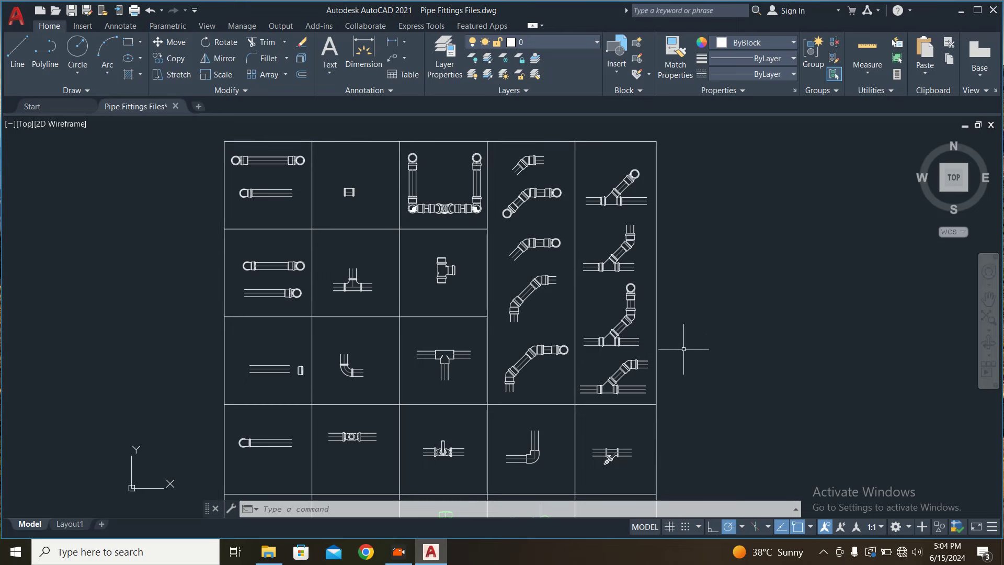
middle_drag(702, 341, 616, 344)
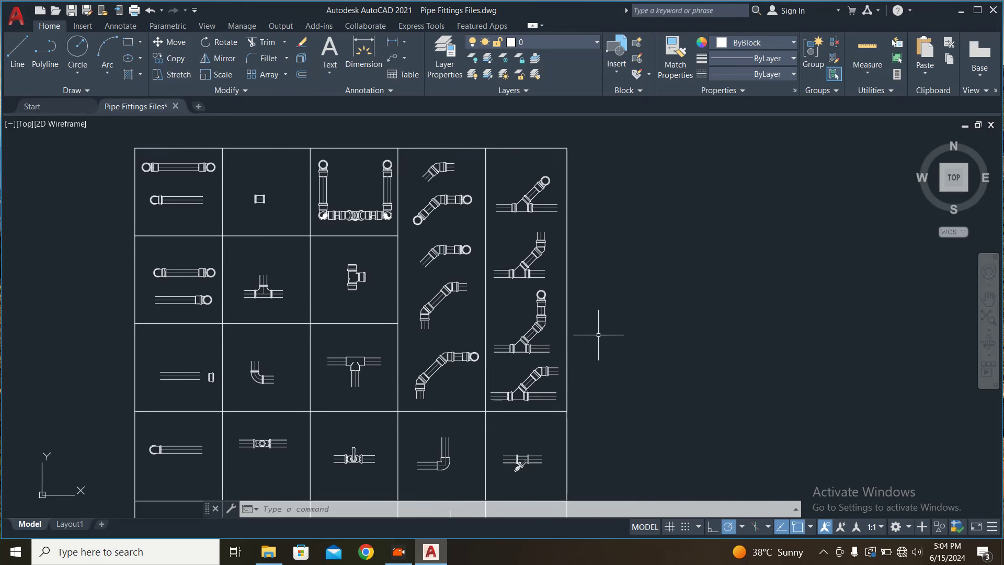
Step: Copy the wye riser fitting into the empty space beside the table
click(544, 331)
scroll(535, 328, up, 4)
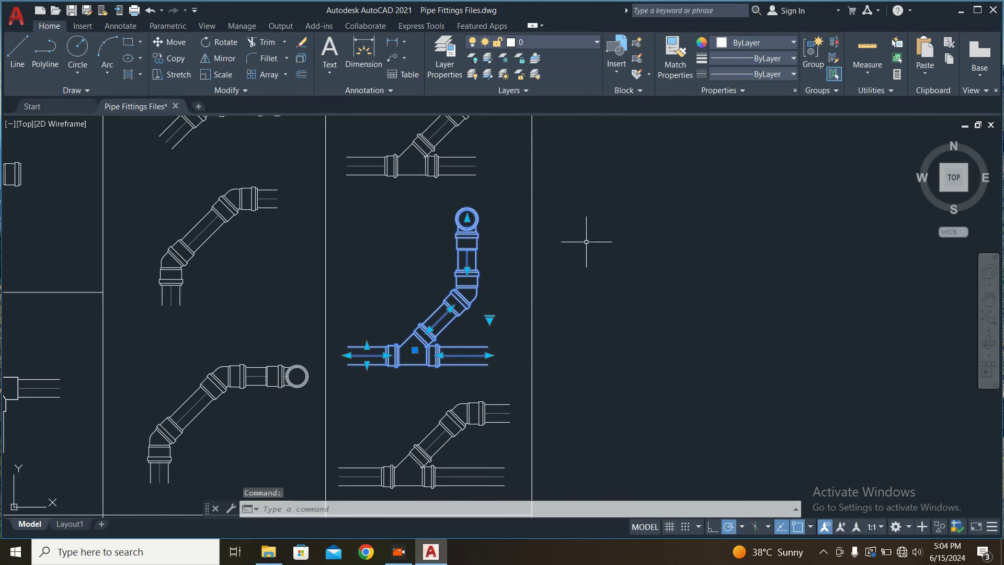
middle_drag(631, 327, 669, 338)
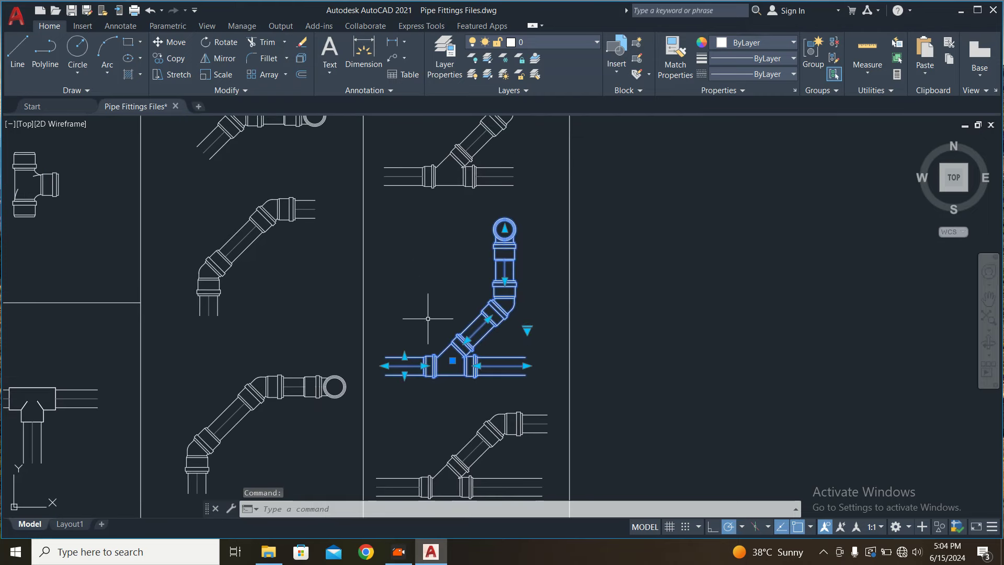
text(C)
text(P)
key(Return)
click(543, 316)
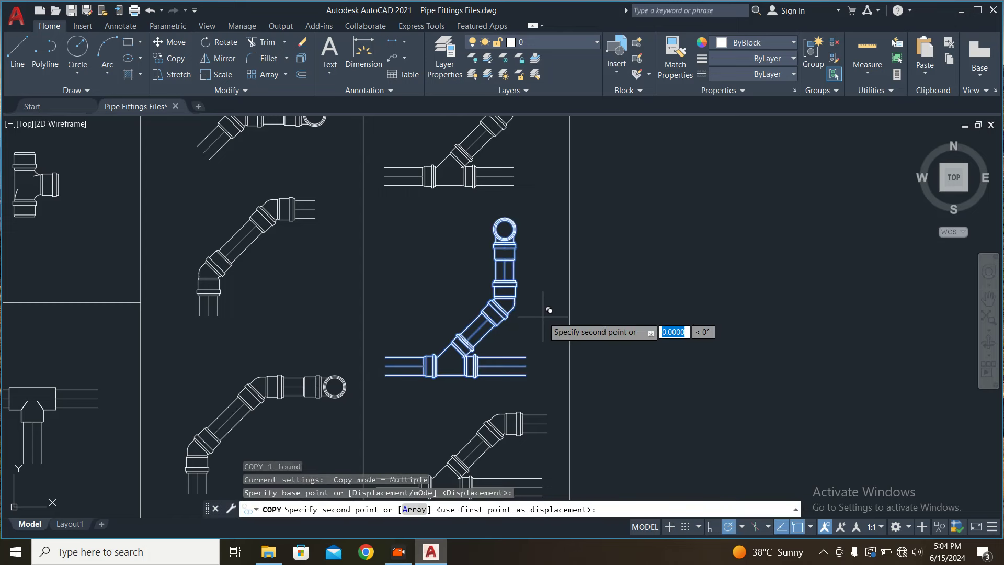
mouse_move(694, 360)
middle_down()
mouse_move(467, 373)
mouse_move(619, 287)
middle_up()
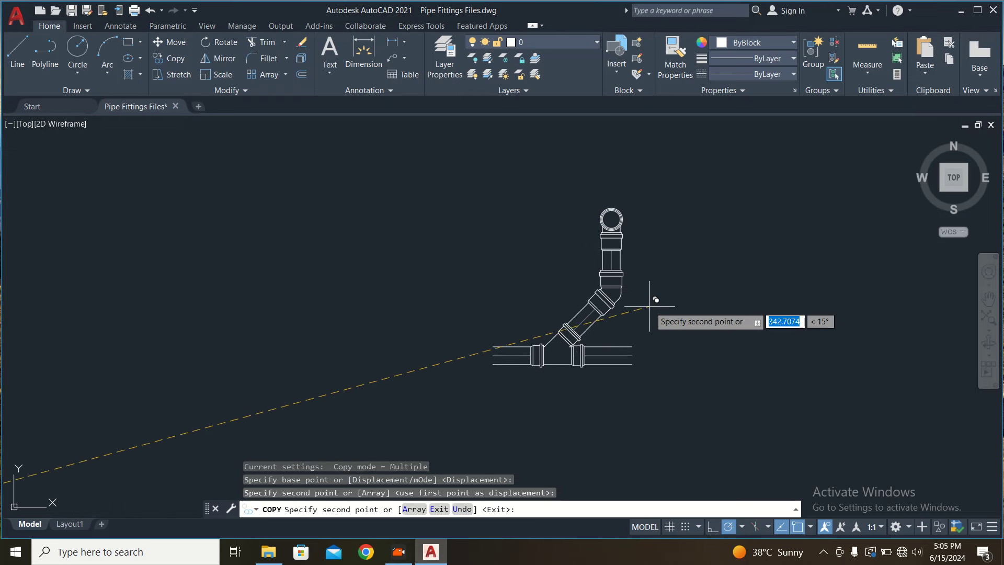
key(Escape)
scroll(679, 329, down, 2)
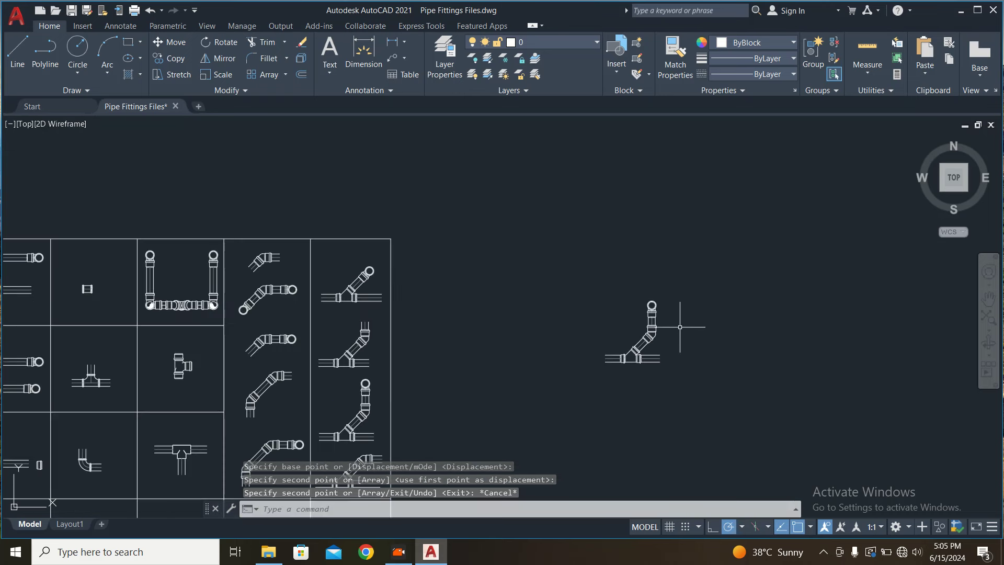
scroll(659, 315, up, 3)
Step: Stretch the copied riser's top grip upward to lengthen the vertical pipe
click(643, 302)
scroll(575, 314, down, 1)
click(538, 325)
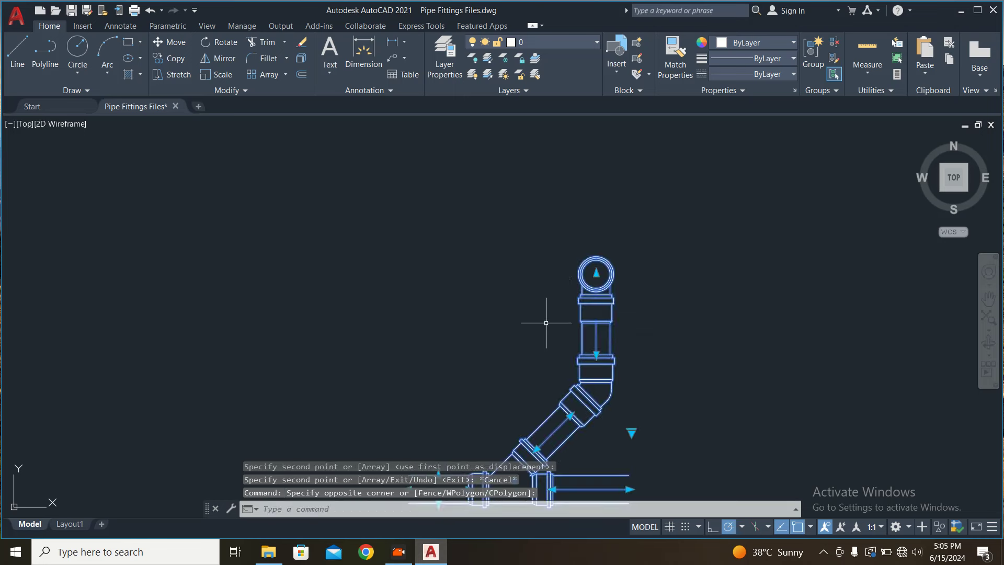
scroll(611, 296, down, 2)
click(607, 298)
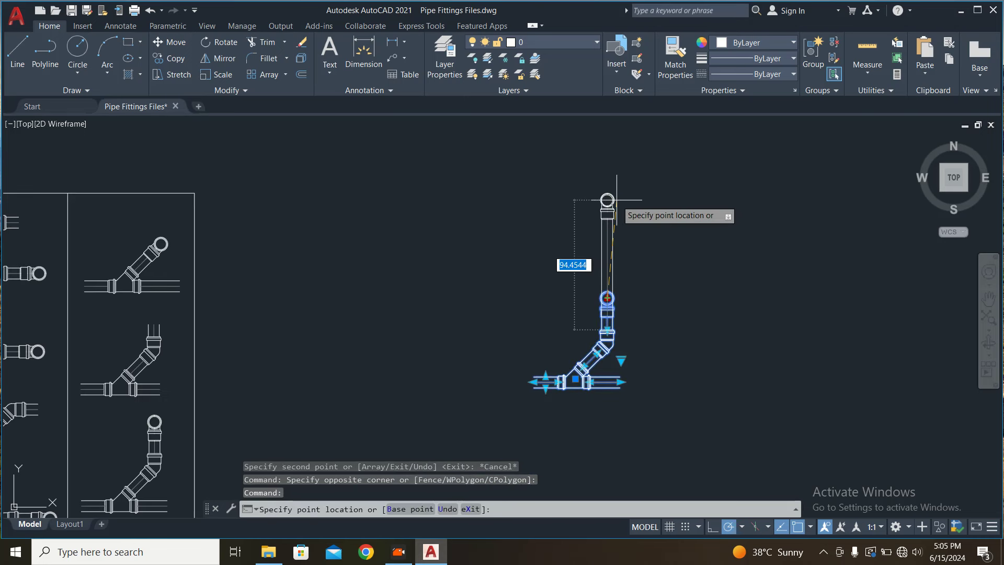
click(607, 200)
key(Escape)
Step: Extend the riser's horizontal pipe run both to the right and to the left
click(594, 362)
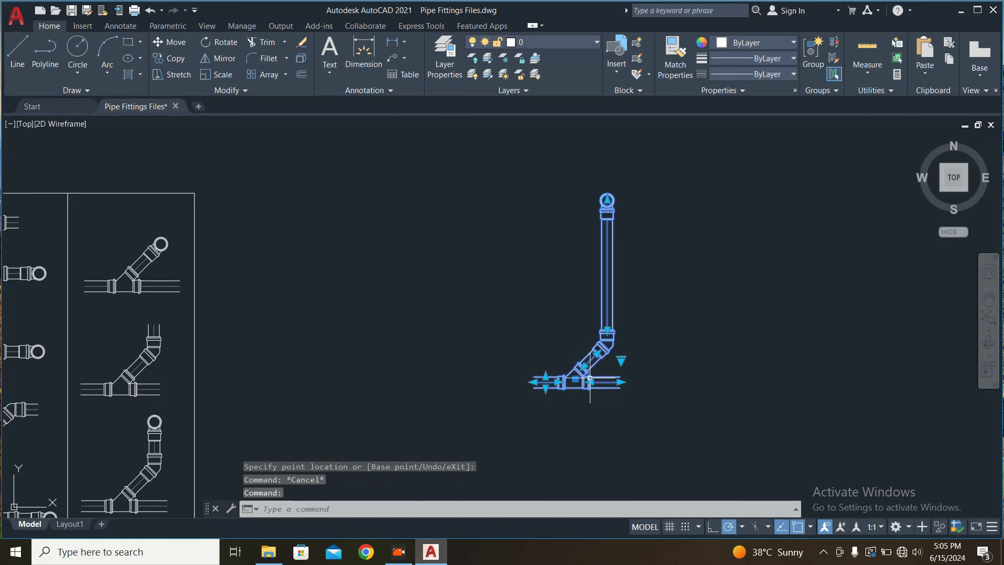
click(620, 381)
click(713, 374)
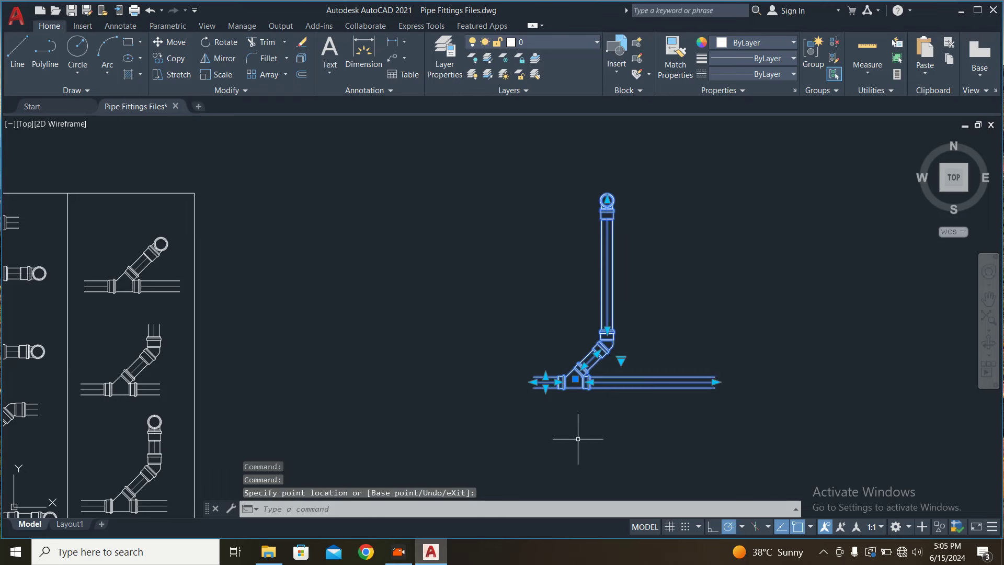
scroll(545, 392, up, 5)
scroll(635, 342, down, 3)
scroll(635, 345, down, 2)
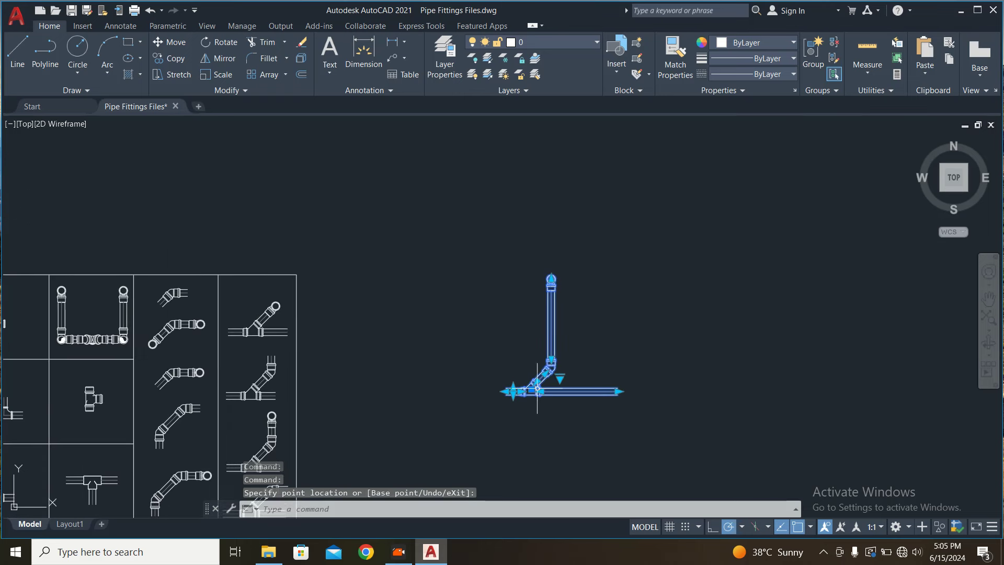
scroll(511, 389, down, 1)
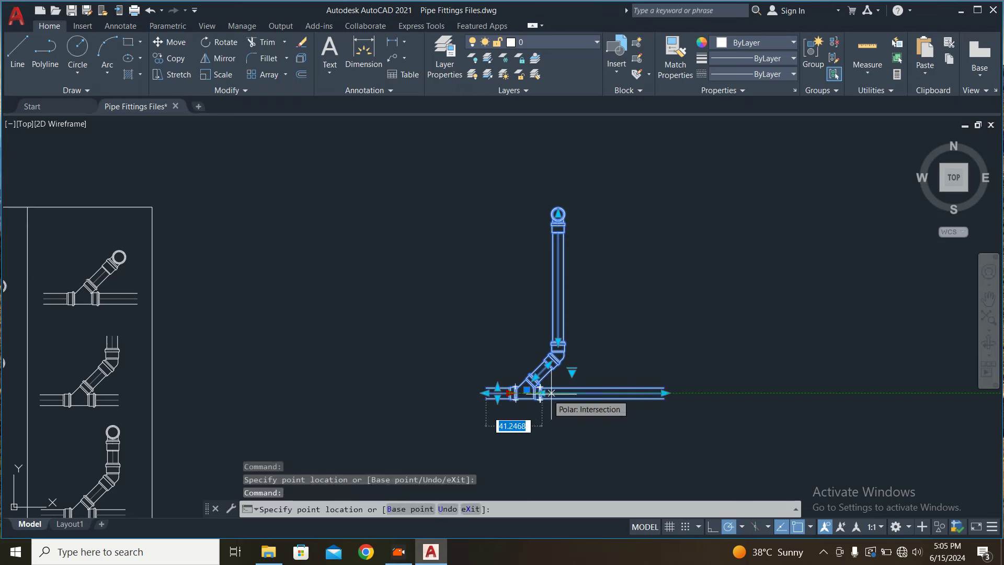
click(570, 393)
key(Escape)
click(691, 281)
click(657, 392)
middle_drag(657, 366, 626, 367)
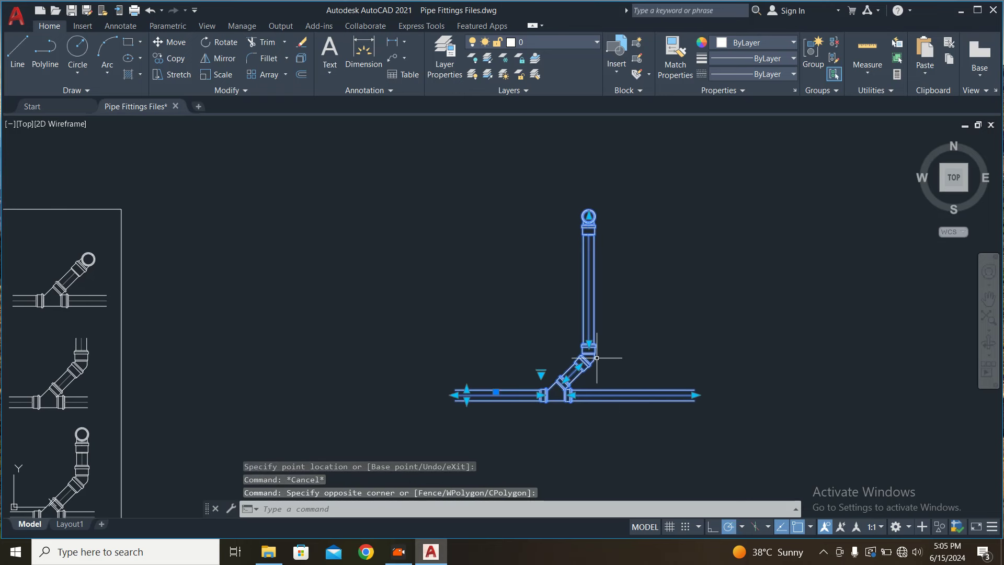
Step: Copy the extended riser twice to the right, based at the run's left end
text(co)
key(Return)
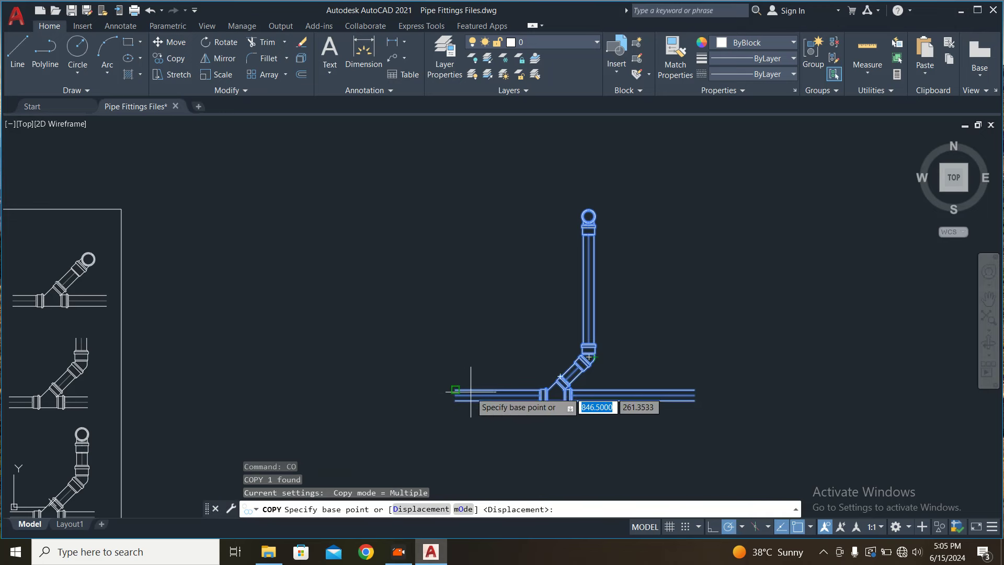
click(455, 395)
click(694, 395)
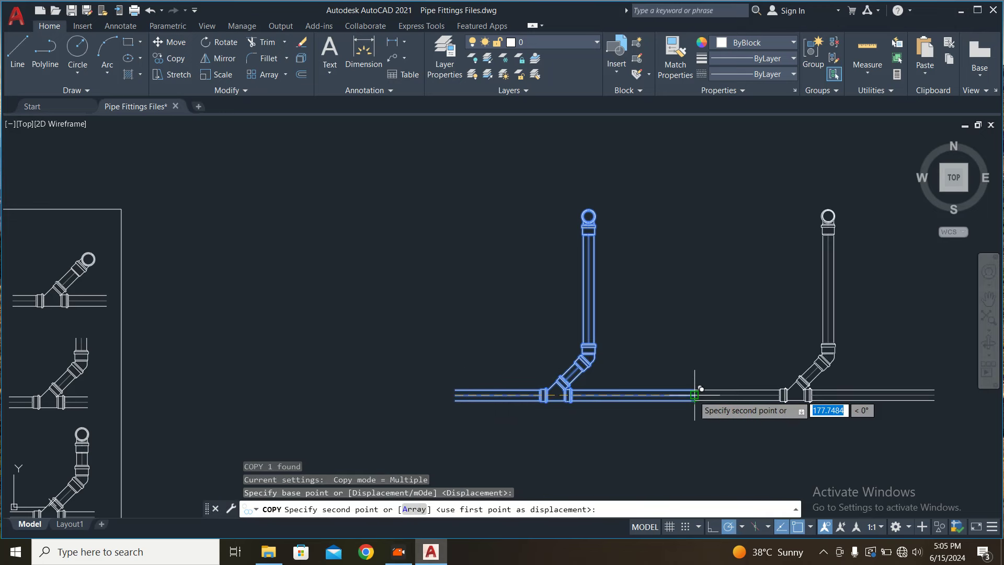
middle_drag(719, 395, 547, 420)
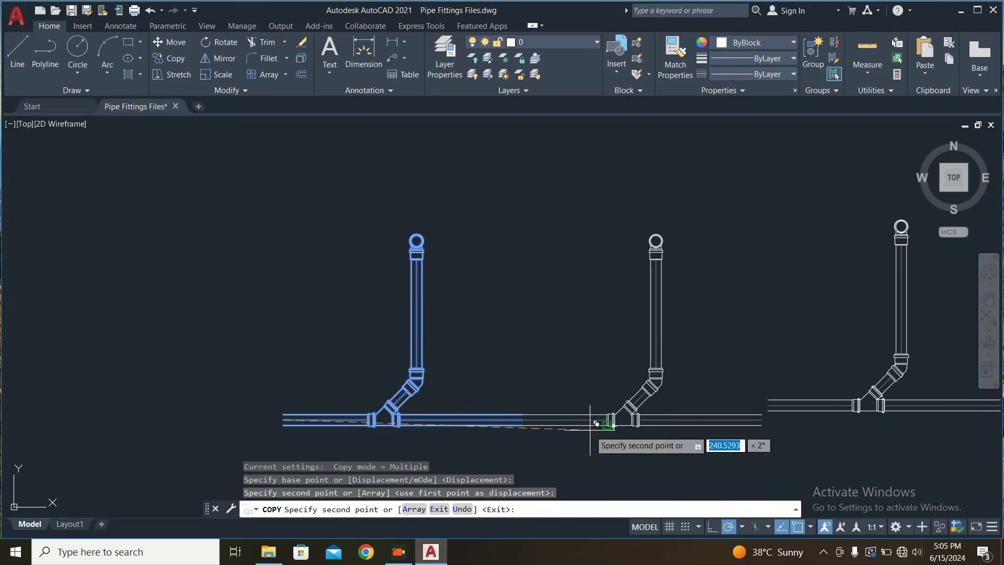
click(762, 419)
key(Escape)
scroll(763, 410, down, 3)
scroll(702, 340, up, 2)
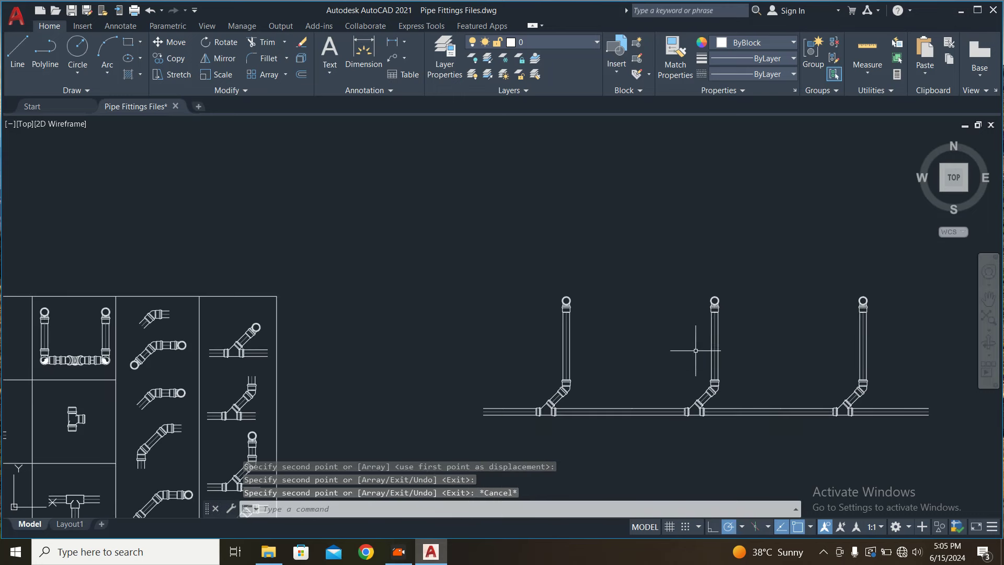
scroll(713, 398, down, 5)
middle_drag(635, 396, 601, 304)
scroll(600, 305, up, 3)
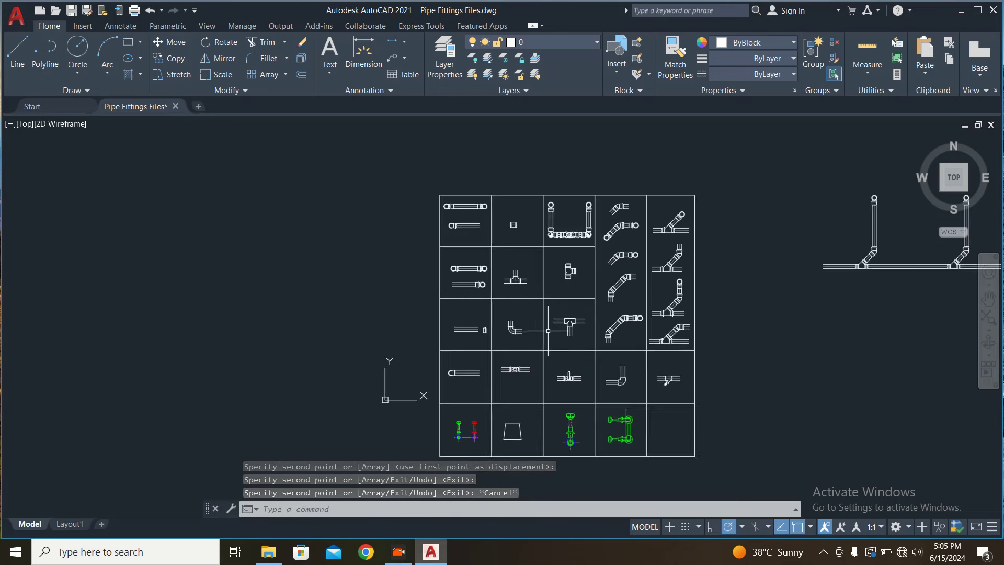
Step: Zoom and pan until the fittings grid and three-riser run are both visible
scroll(600, 305, up, 4)
mouse_move(702, 227)
middle_down()
mouse_move(595, 300)
mouse_move(572, 330)
middle_up()
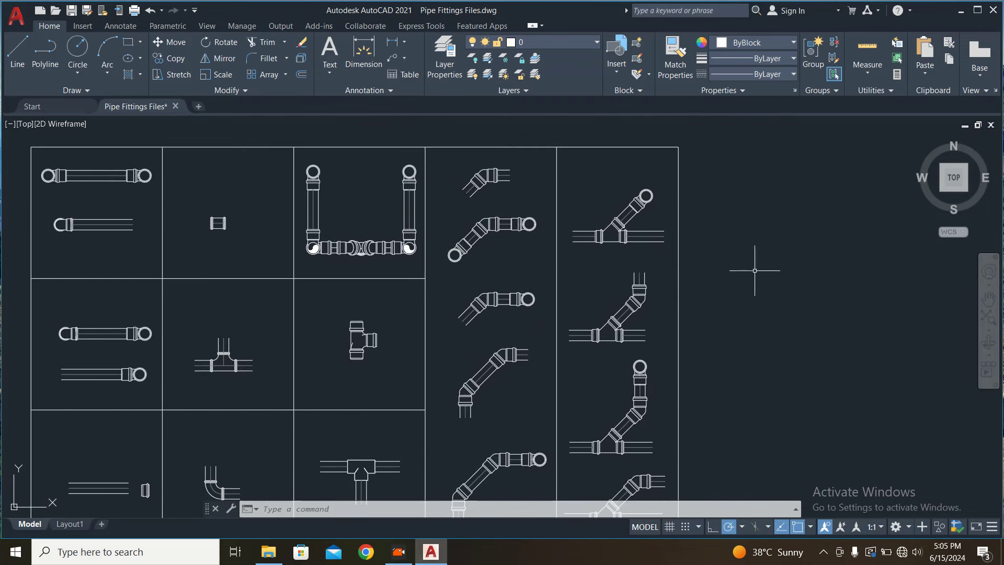
middle_drag(636, 308, 619, 239)
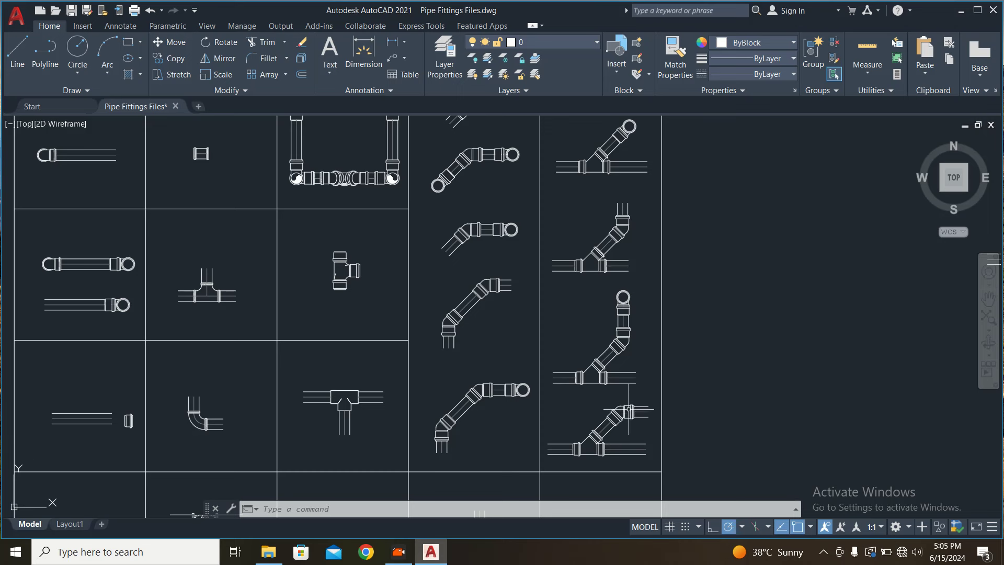
middle_drag(543, 274, 551, 353)
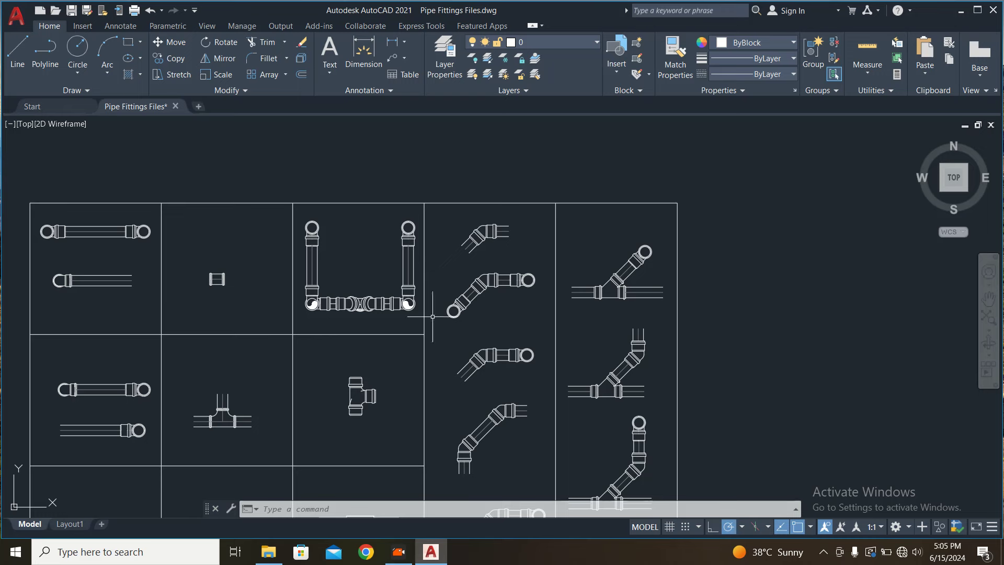
scroll(431, 286, up, 2)
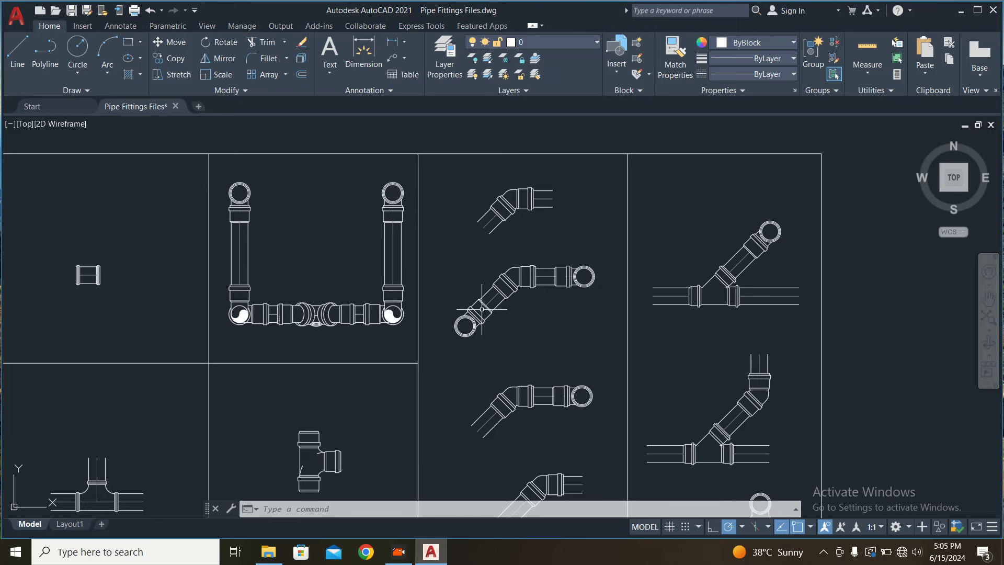
scroll(510, 275, up, 4)
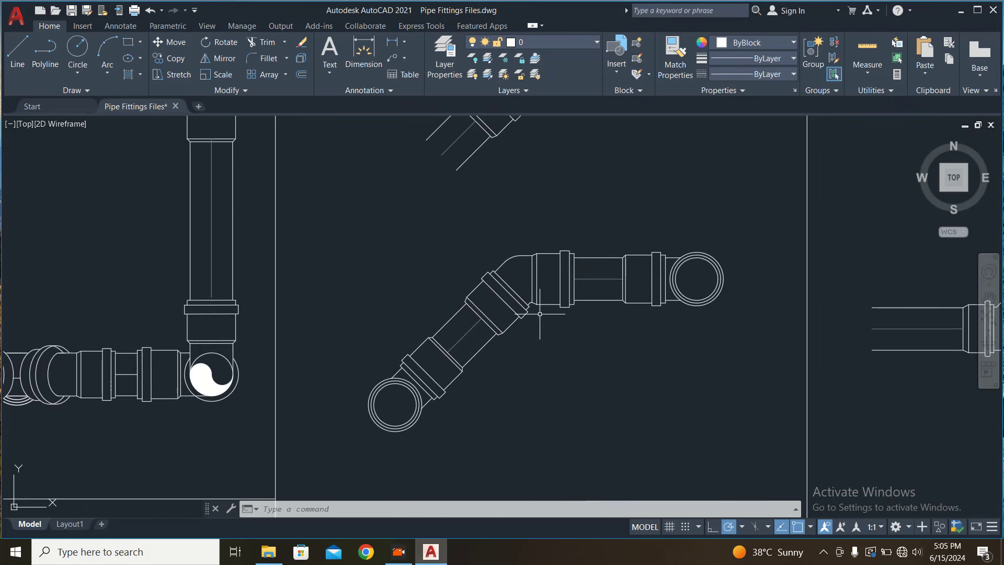
scroll(575, 324, down, 6)
scroll(370, 251, down, 3)
scroll(397, 319, down, 3)
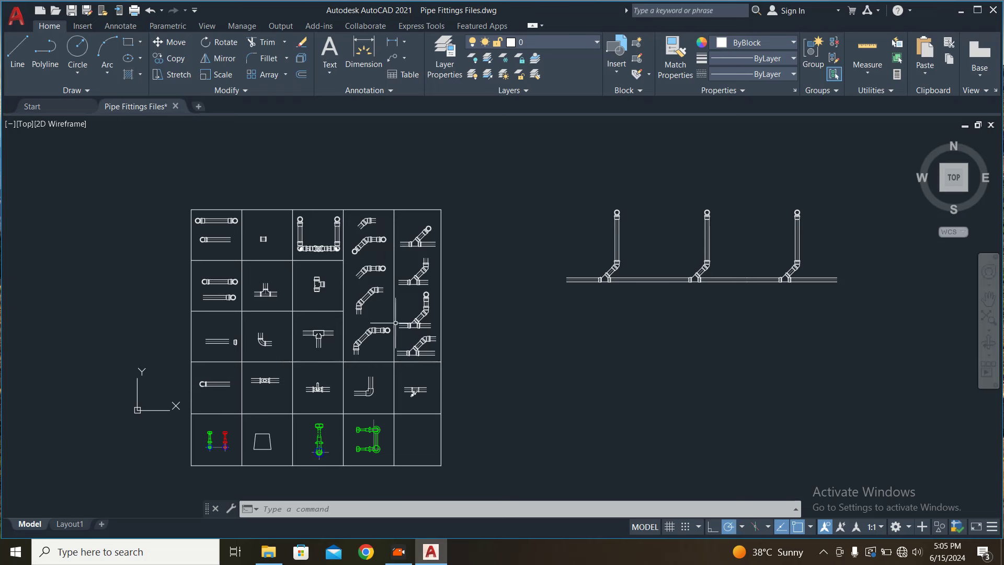
right_click(402, 331)
key(Escape)
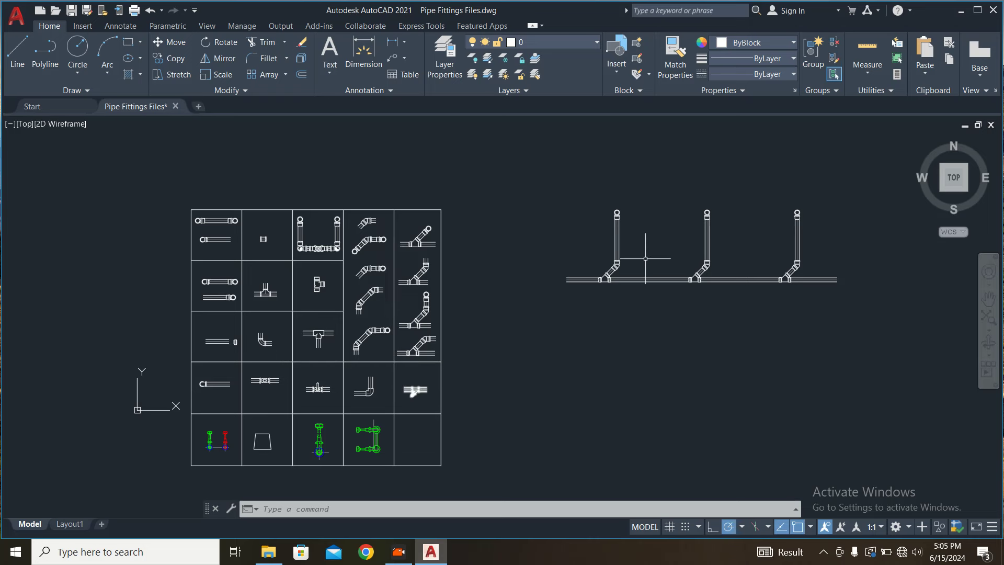
scroll(299, 298, up, 4)
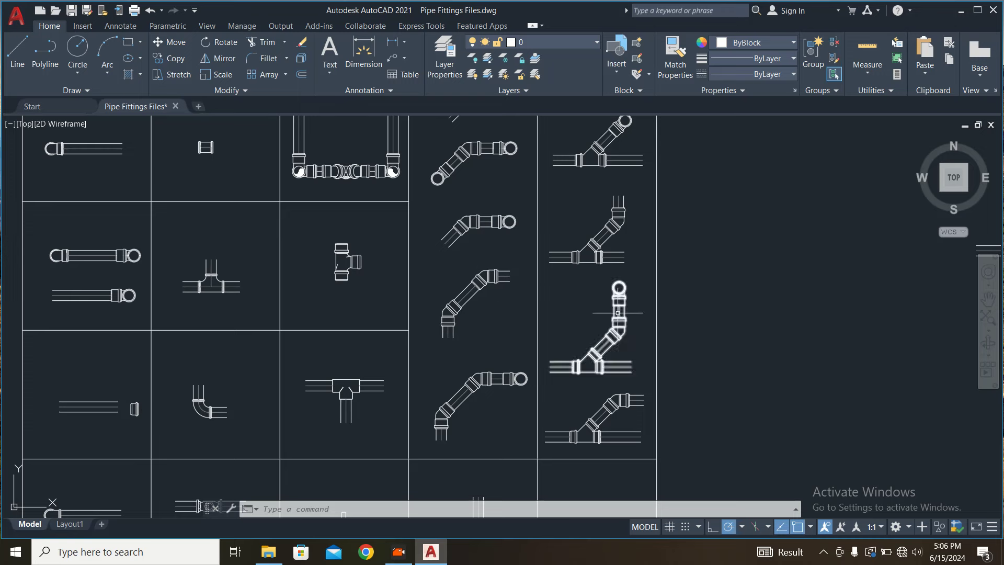
middle_drag(601, 335, 478, 374)
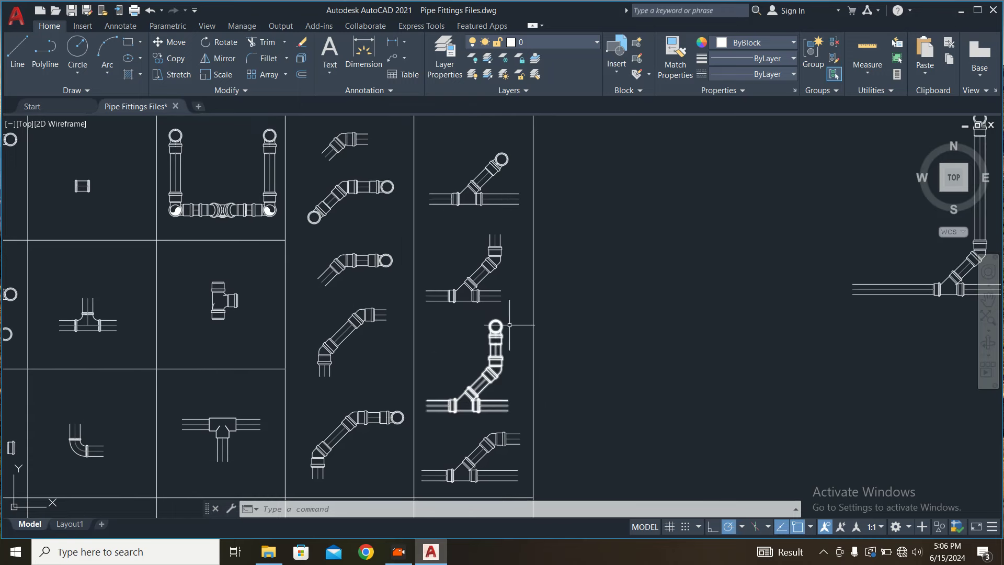
scroll(491, 374, up, 4)
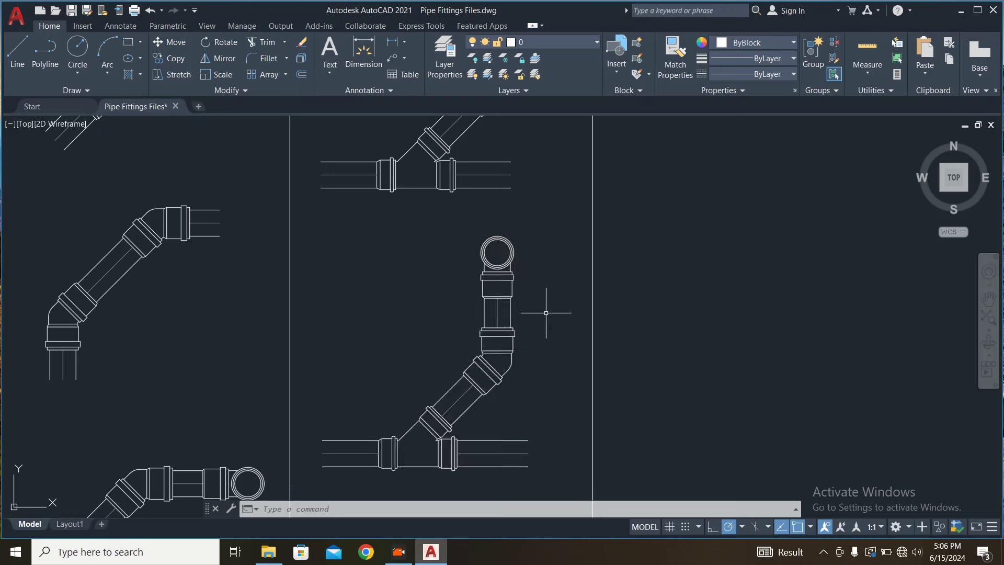
scroll(497, 361, down, 2)
scroll(504, 346, down, 2)
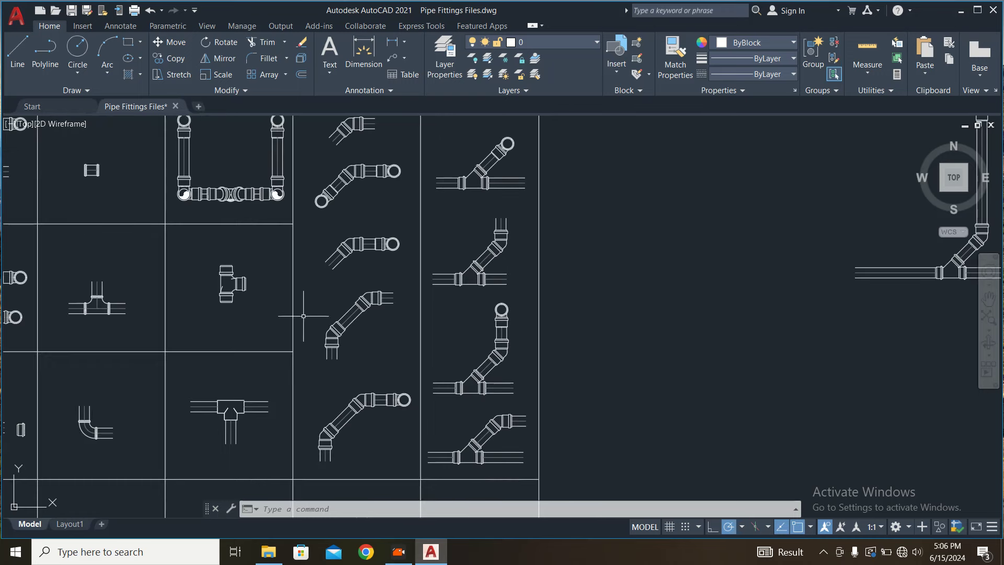
scroll(494, 295, down, 2)
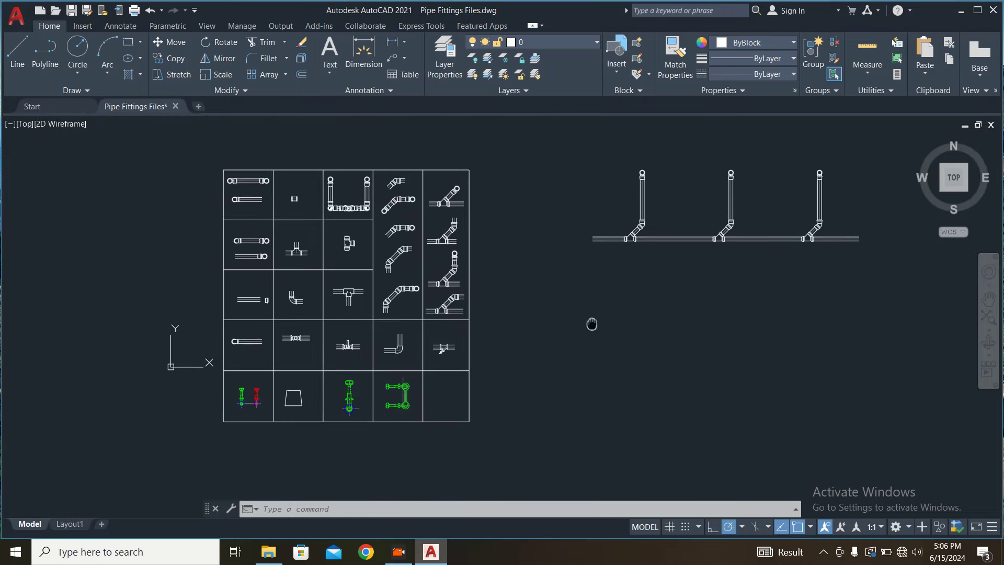
scroll(489, 361, up, 1)
Step: Erase the three-riser pipe run using a crossing selection
click(767, 218)
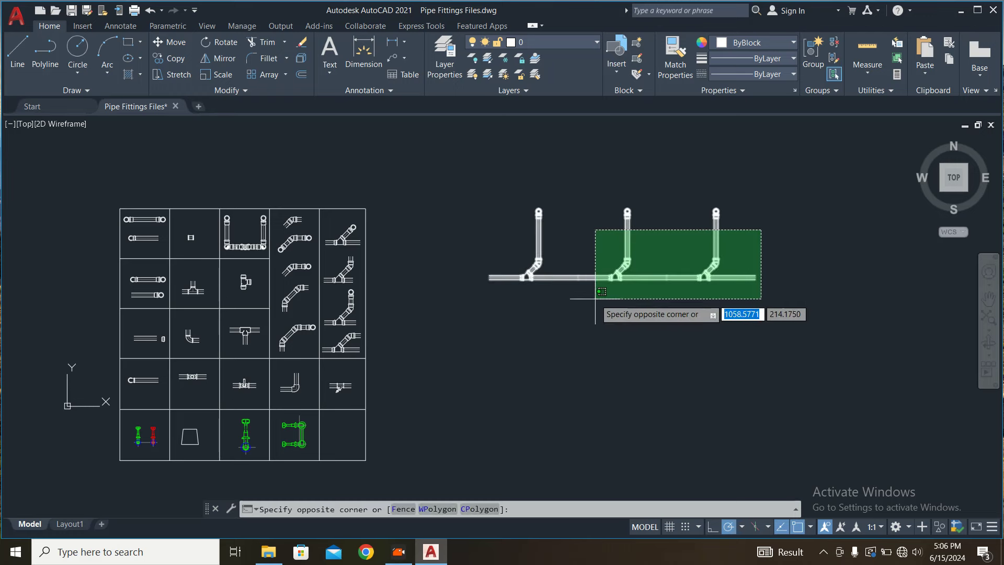
click(429, 306)
key(Delete)
scroll(347, 300, up, 2)
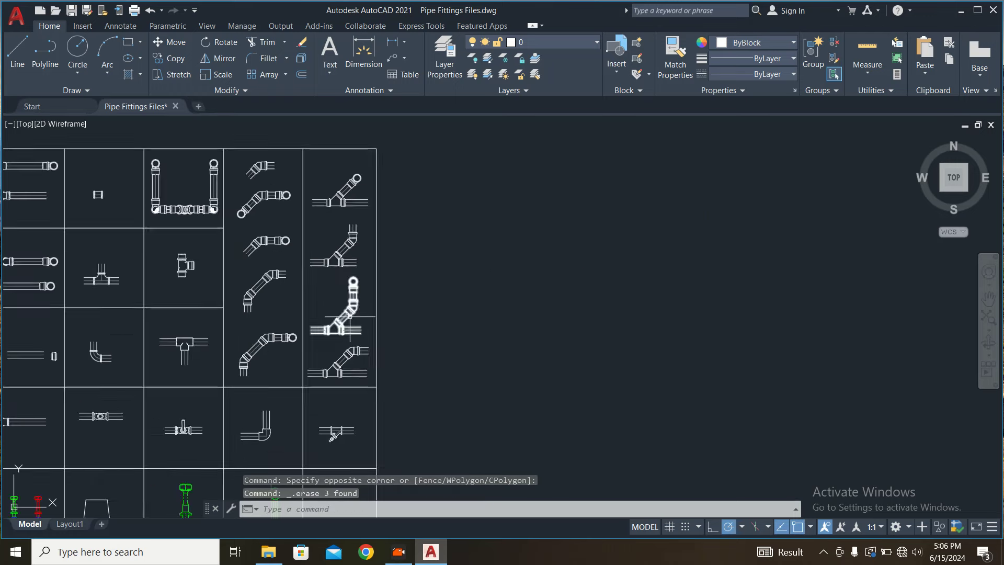
scroll(360, 295, up, 2)
Step: Copy the middle wye riser fitting from the grid to open space on the right
click(360, 296)
middle_drag(399, 370, 366, 345)
text(co)
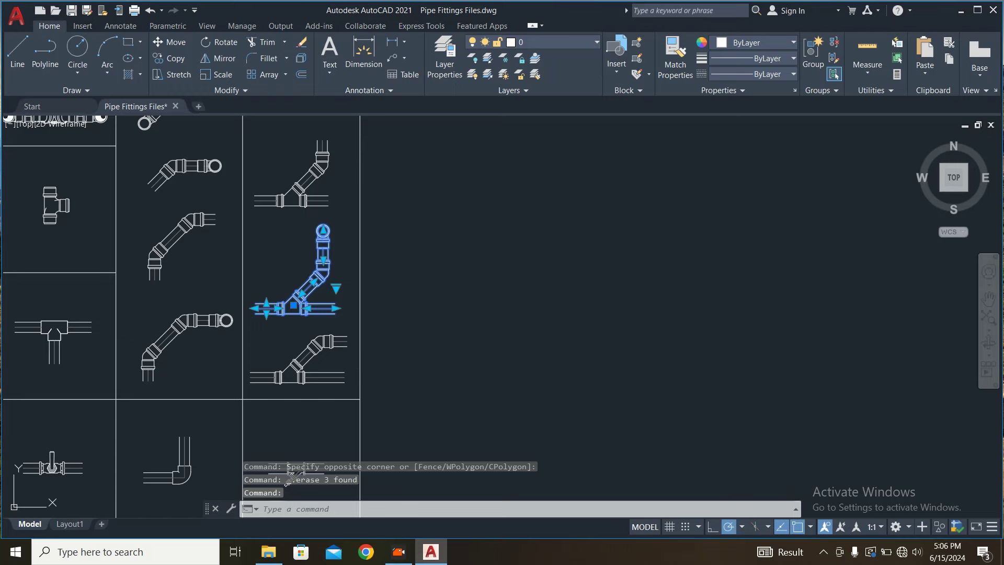
key(Return)
click(360, 309)
key(Escape)
click(332, 272)
click(271, 314)
text(co)
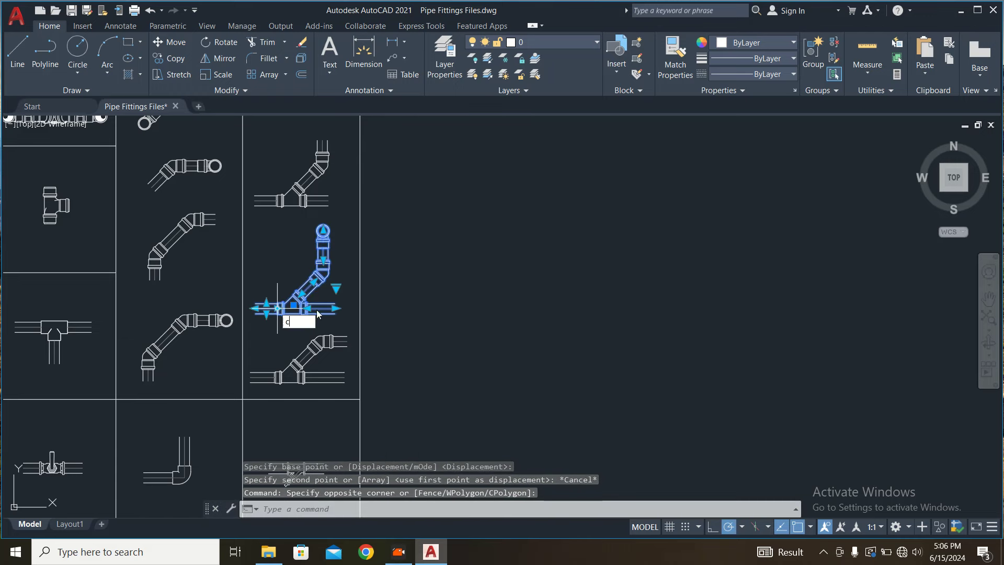
key(Return)
click(393, 284)
click(750, 274)
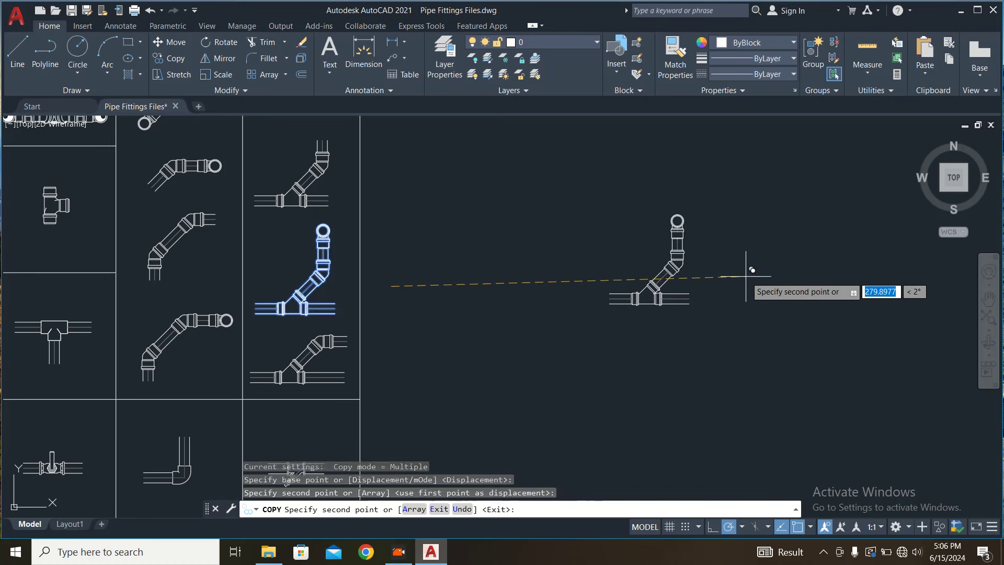
key(Escape)
middle_drag(728, 283, 534, 336)
scroll(522, 332, up, 2)
Step: Explode the copied wye riser fitting into loose geometry
click(520, 323)
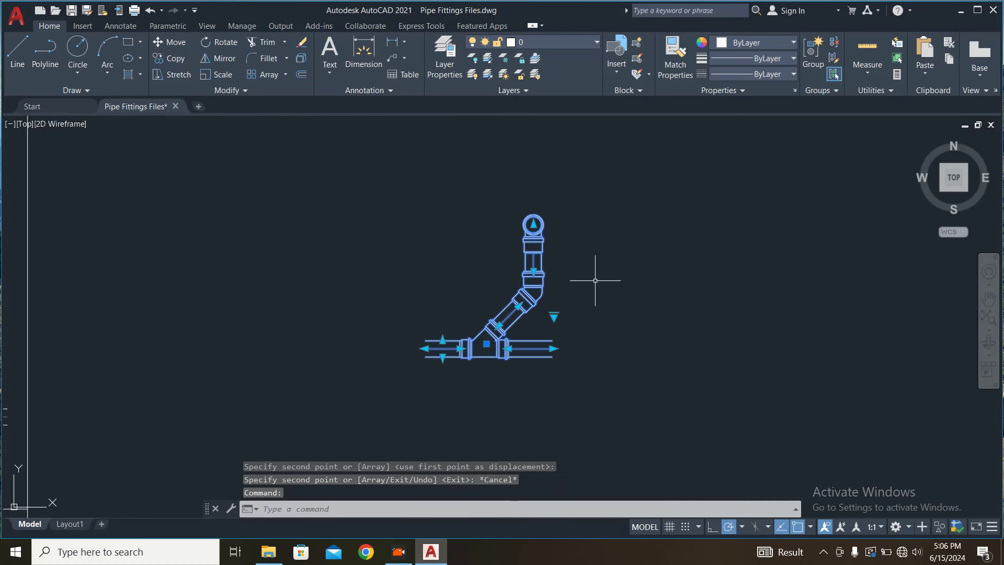
scroll(517, 260, up, 2)
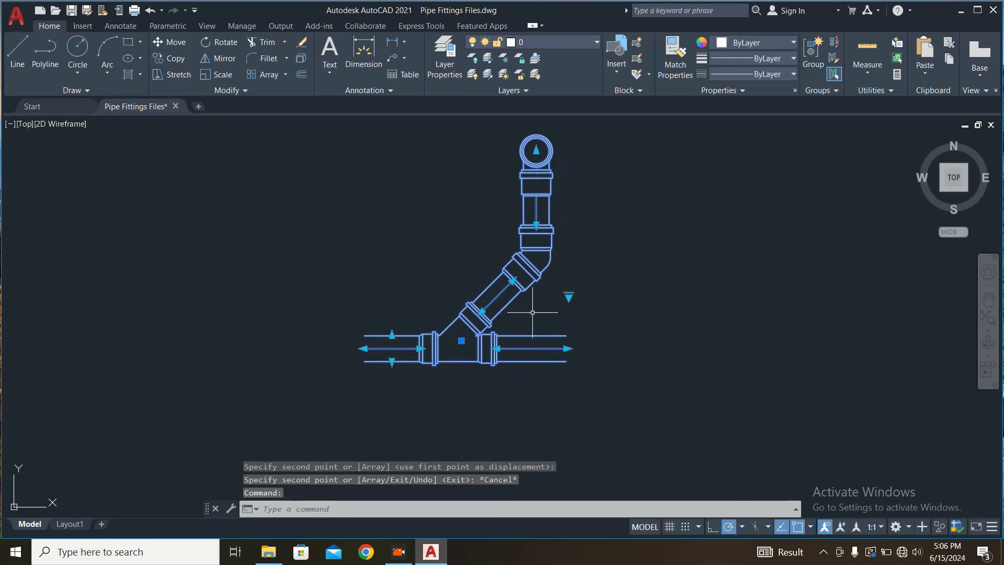
key(Escape)
click(555, 288)
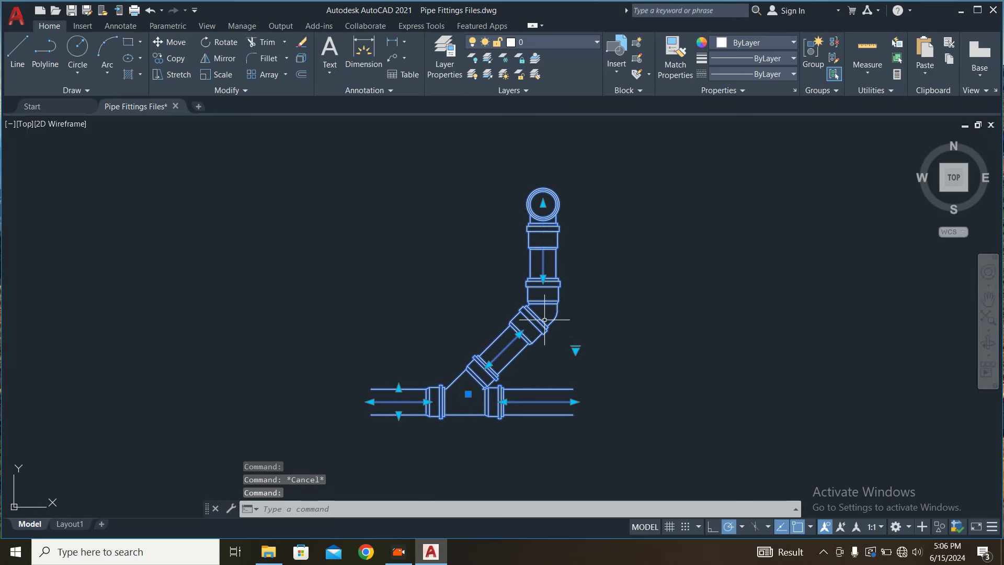
text(x)
key(Return)
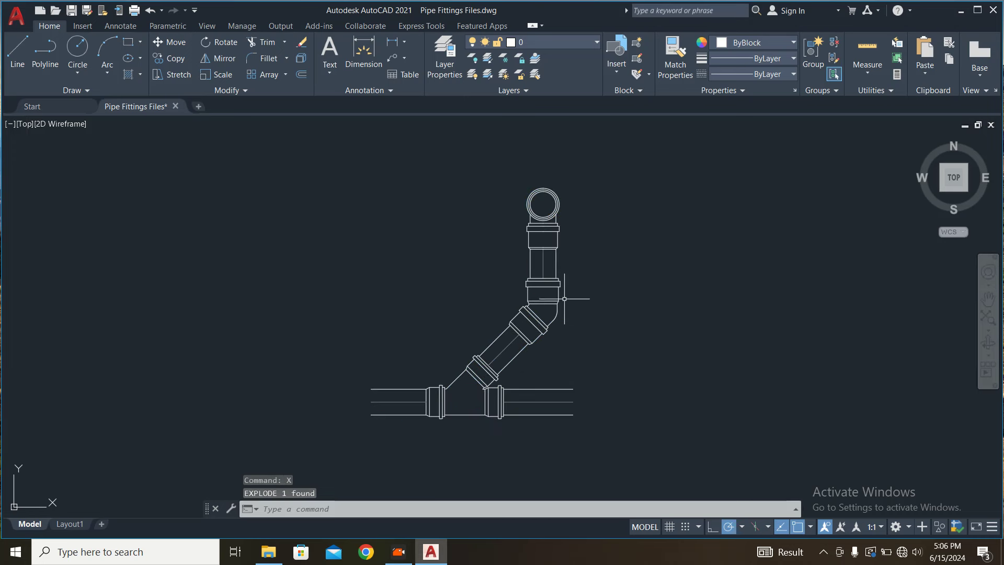
key(Escape)
key(Escape)
click(534, 205)
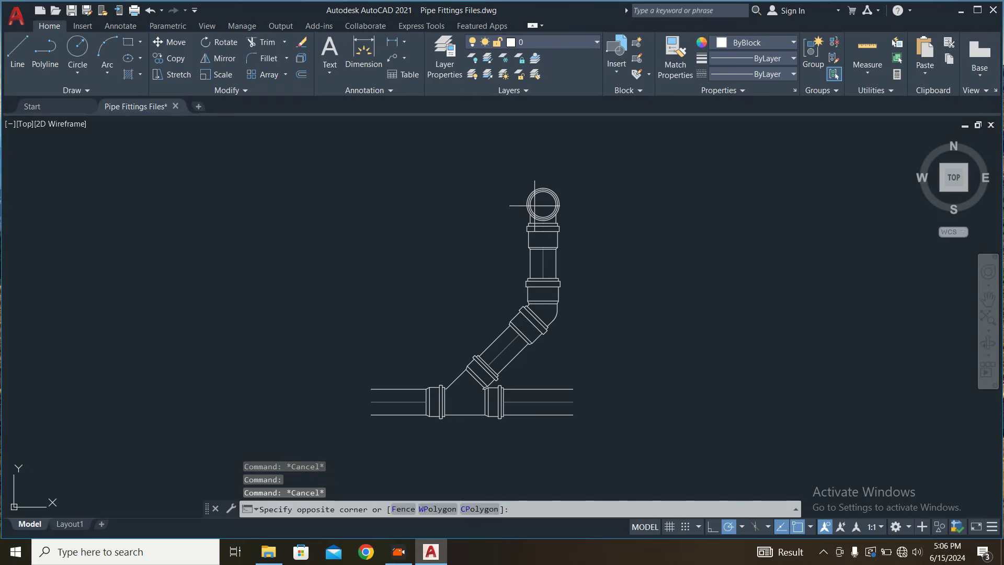
click(460, 281)
key(Escape)
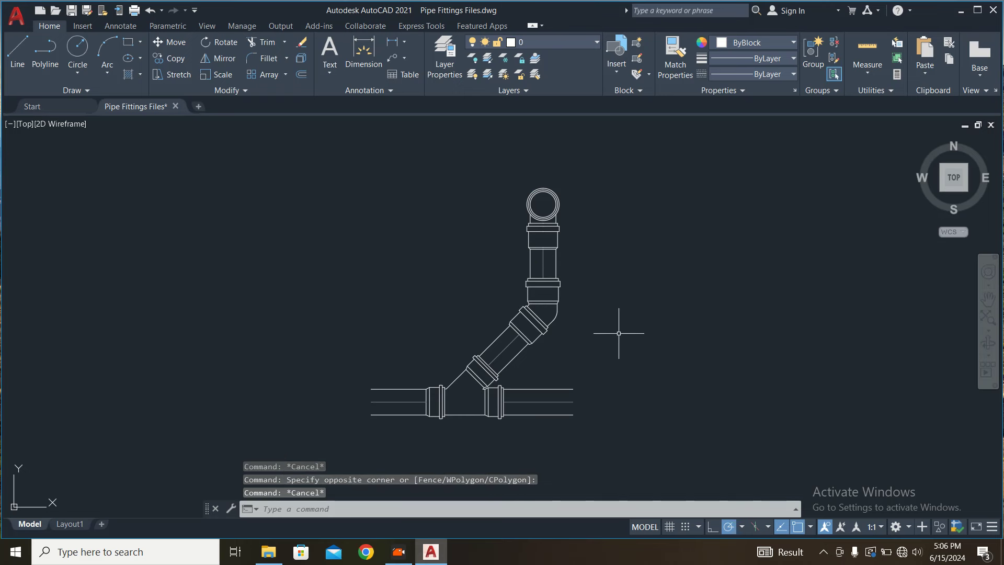
scroll(619, 333, down, 5)
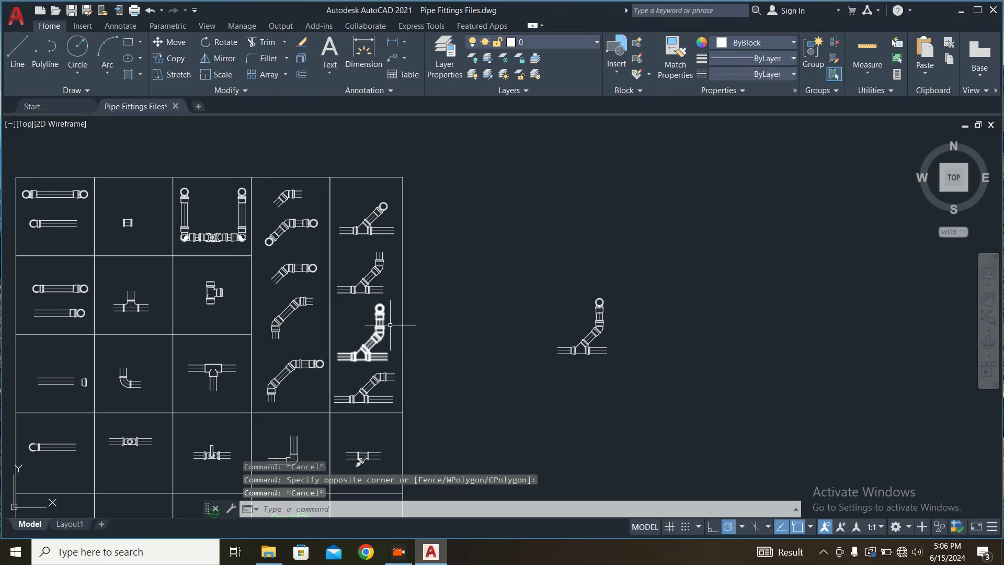
scroll(329, 347, up, 2)
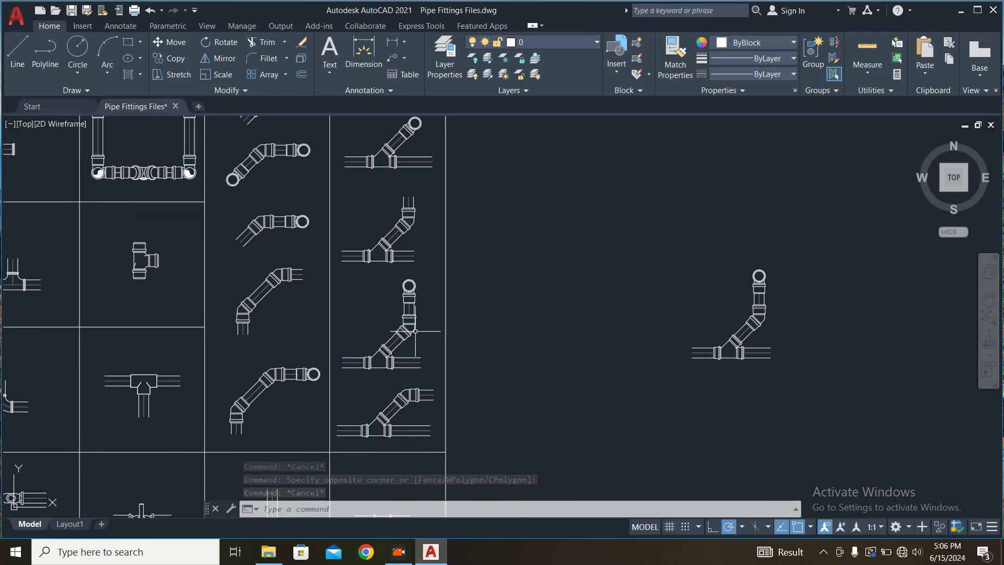
click(415, 330)
key(Escape)
mouse_move(729, 345)
middle_down()
mouse_move(507, 357)
mouse_move(656, 363)
middle_up()
click(381, 366)
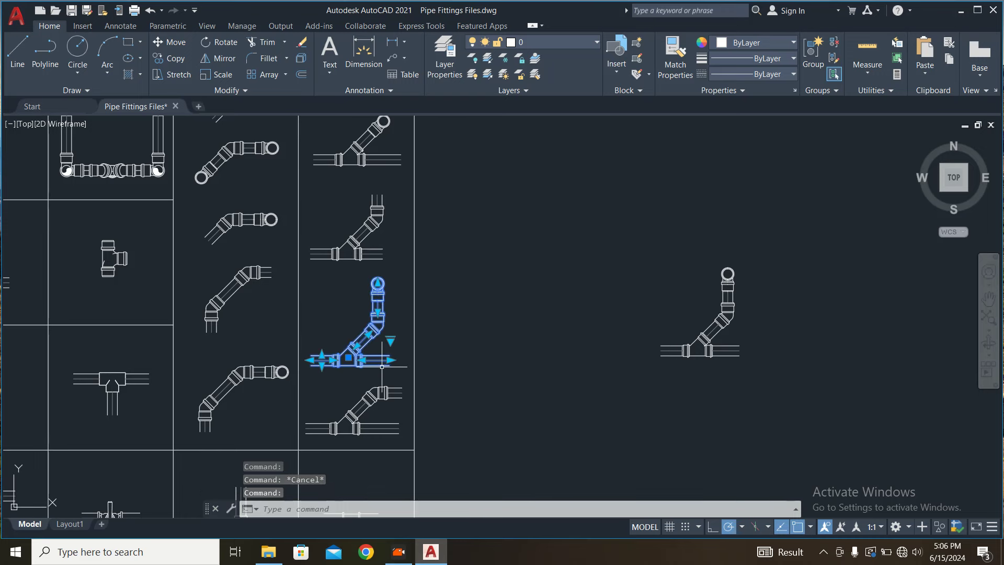
click(390, 341)
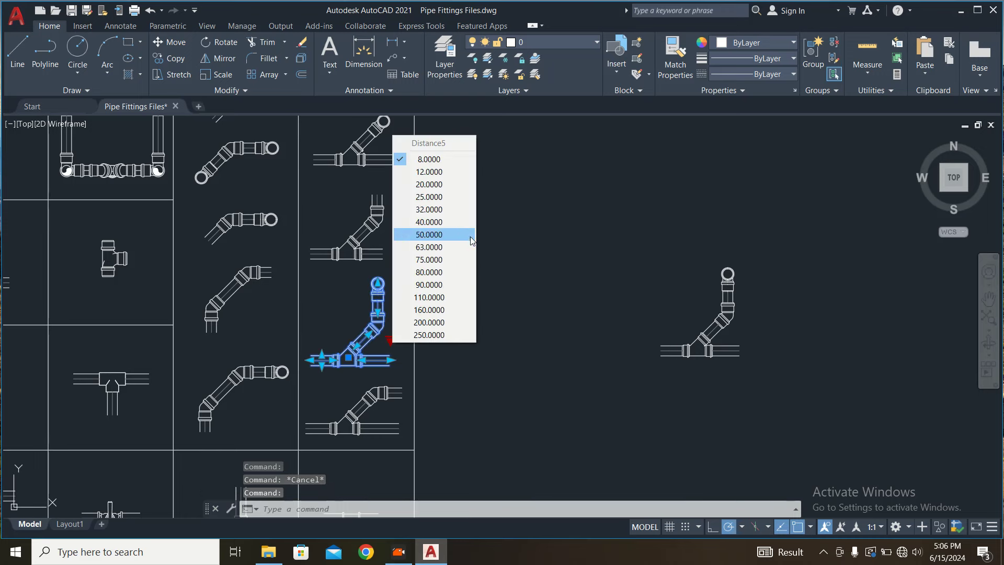
click(584, 258)
key(Escape)
middle_drag(659, 316, 422, 349)
scroll(423, 349, up, 2)
scroll(408, 307, up, 1)
scroll(400, 307, up, 1)
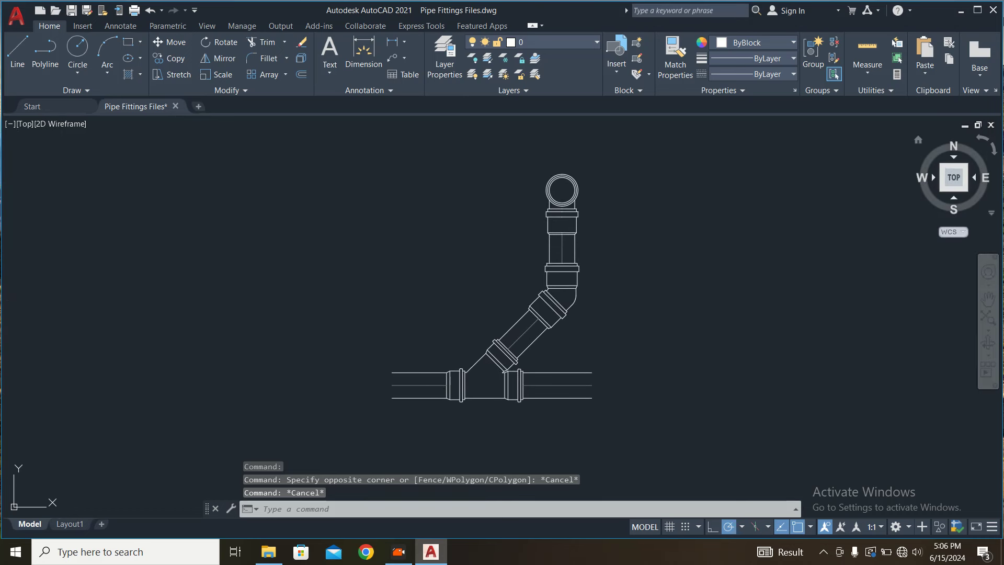
scroll(649, 269, down, 2)
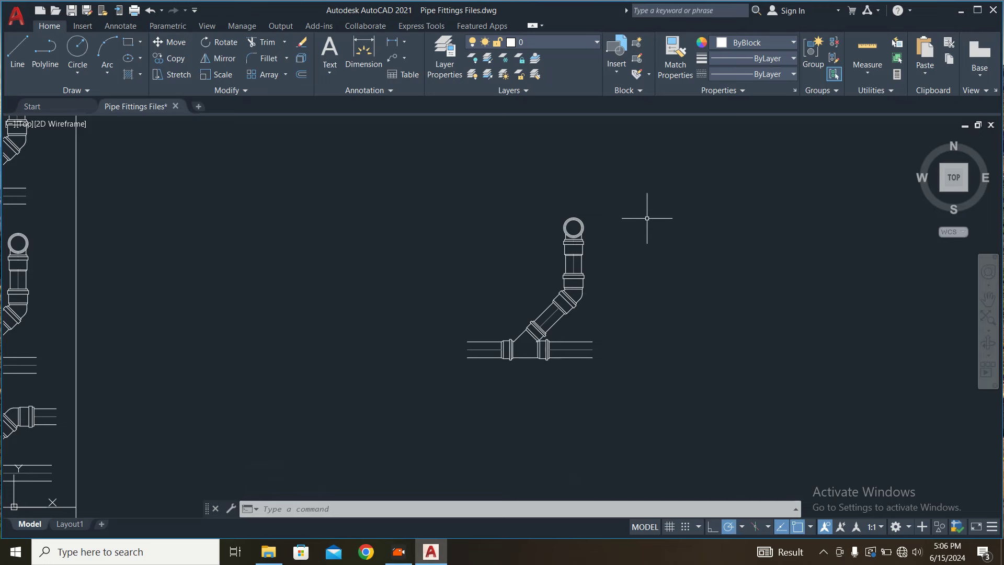
Step: Make the 75 exploded objects block 'New Dynamick Pipe Fittings', base point at the wye
click(689, 164)
click(293, 418)
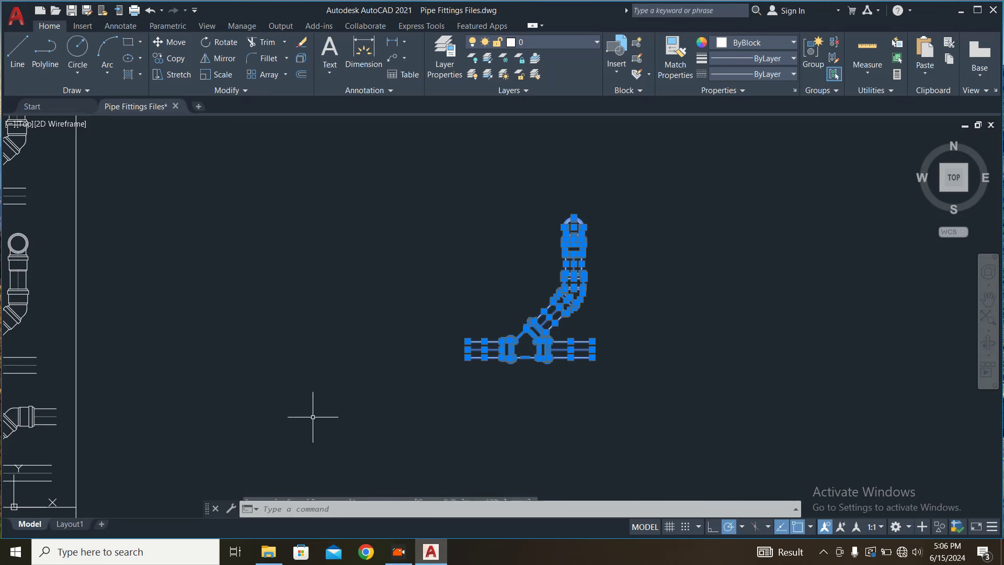
text(BLOCK)
key(Return)
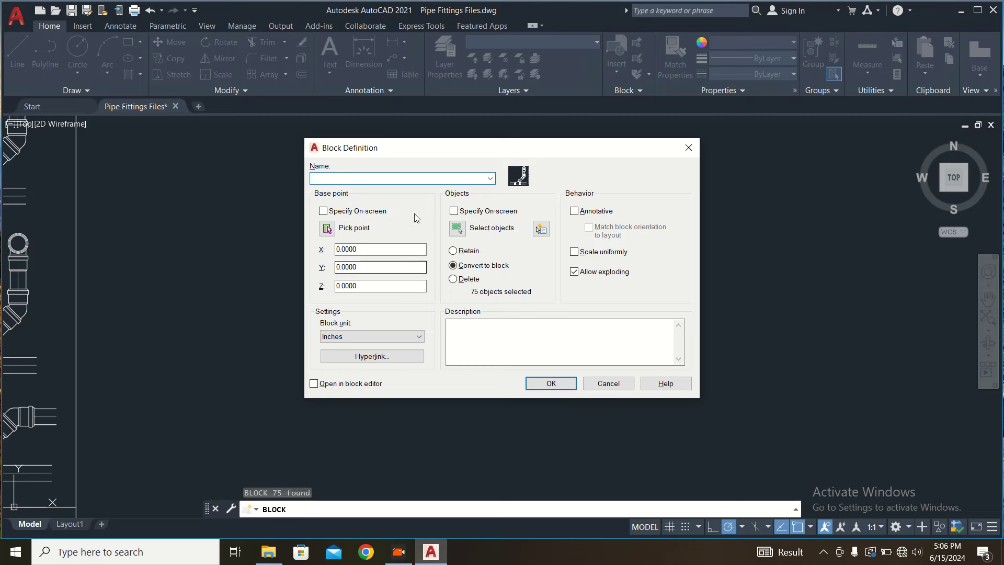
click(327, 229)
scroll(545, 334, up, 2)
scroll(545, 335, up, 2)
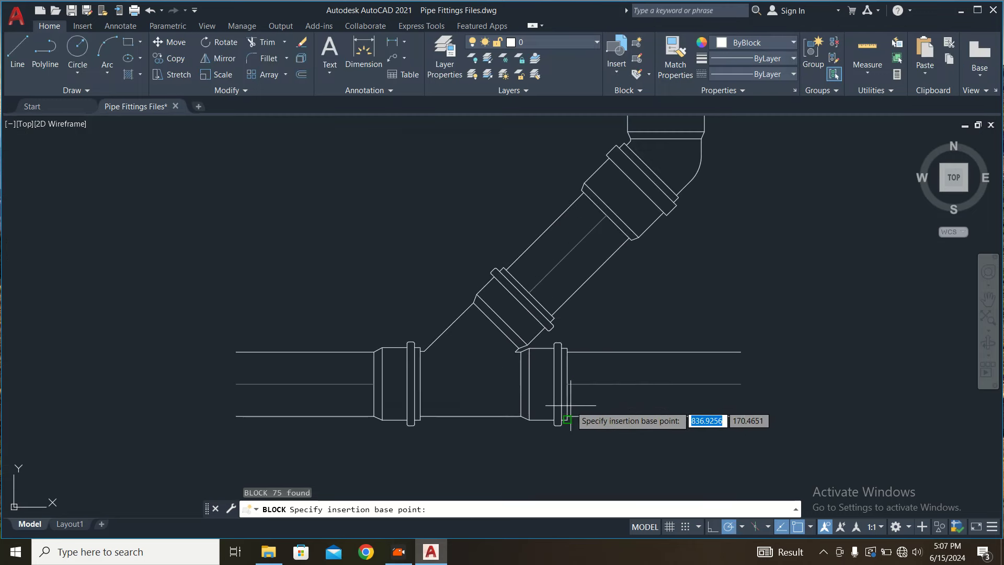
click(567, 377)
click(377, 178)
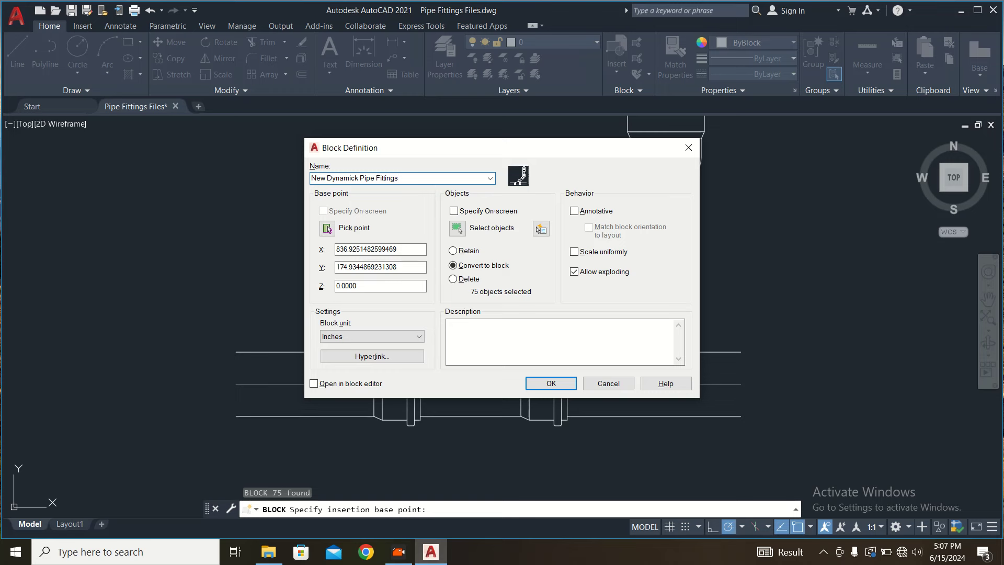
click(553, 384)
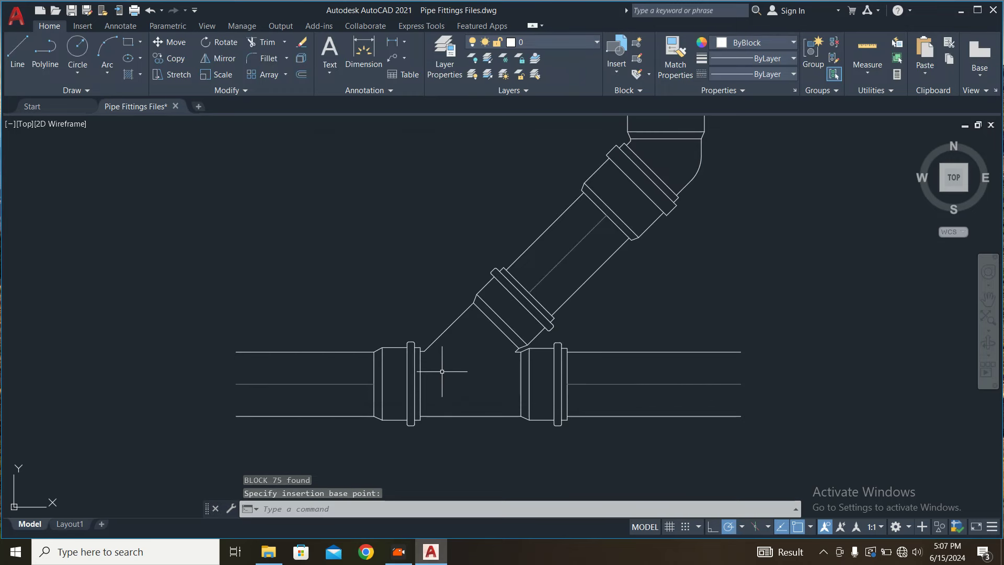
click(563, 269)
click(442, 341)
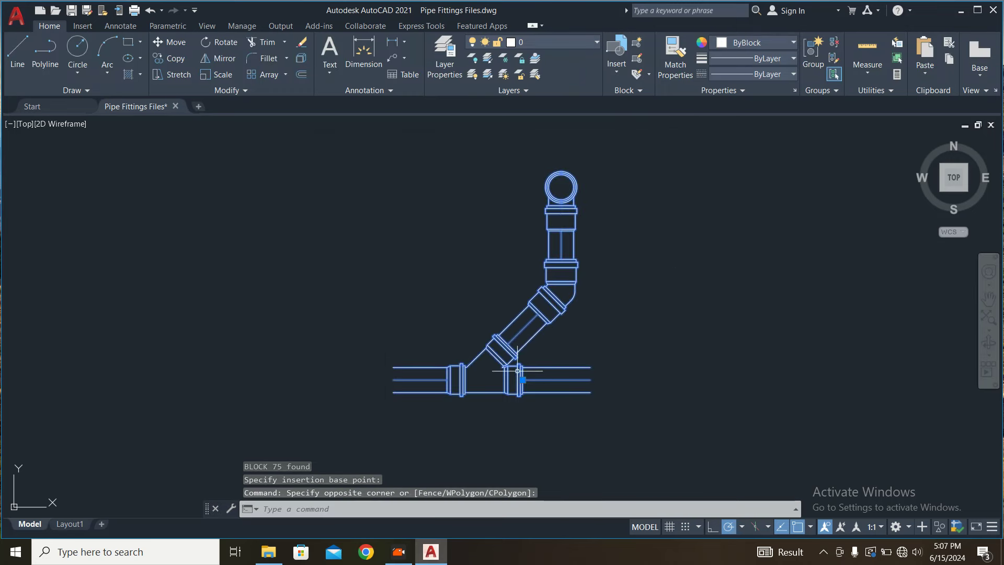
Step: Open 'New Dynamick Pipe Fittings' in the Block Editor with the Parameters palette showing
right_click(552, 275)
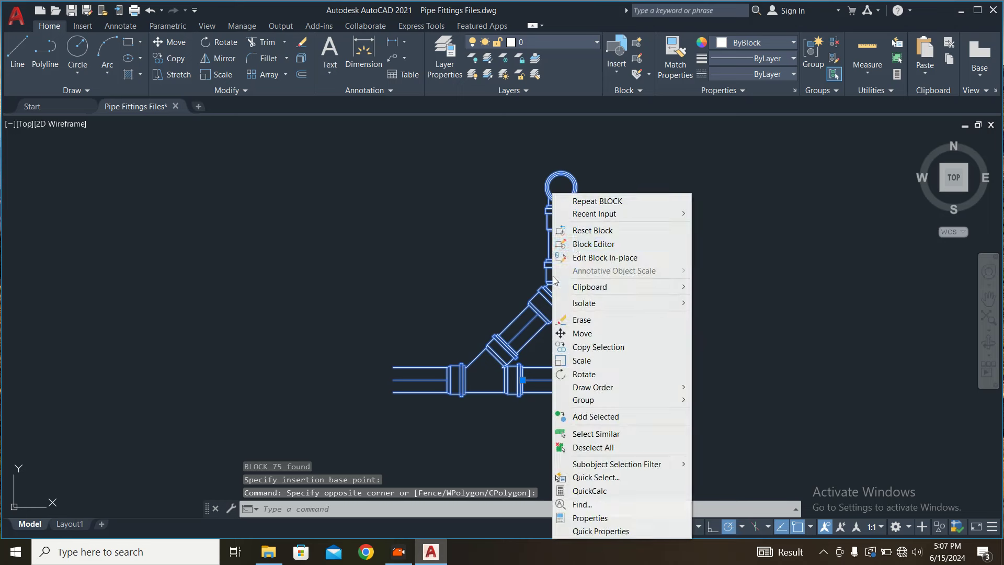
click(607, 245)
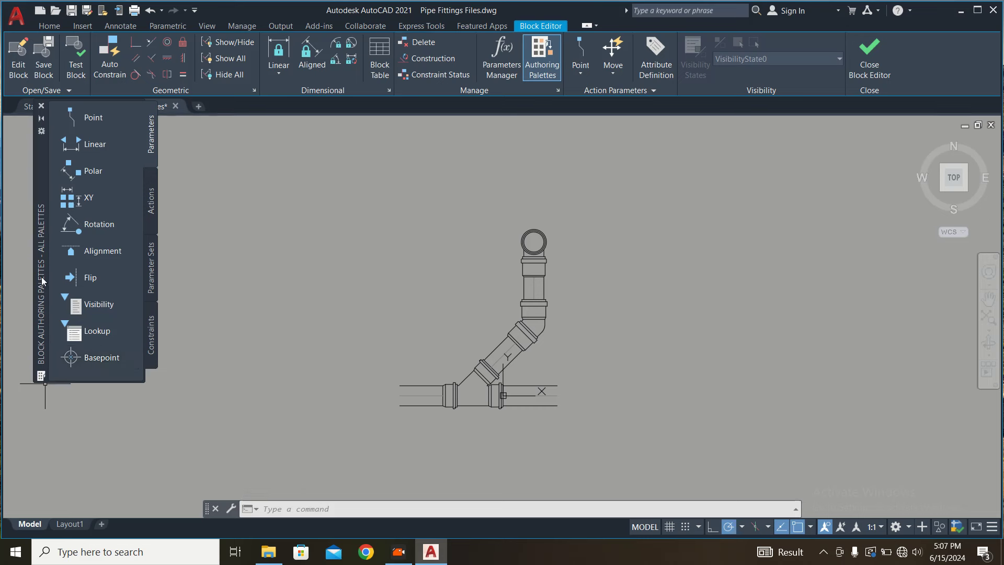
click(41, 106)
click(542, 57)
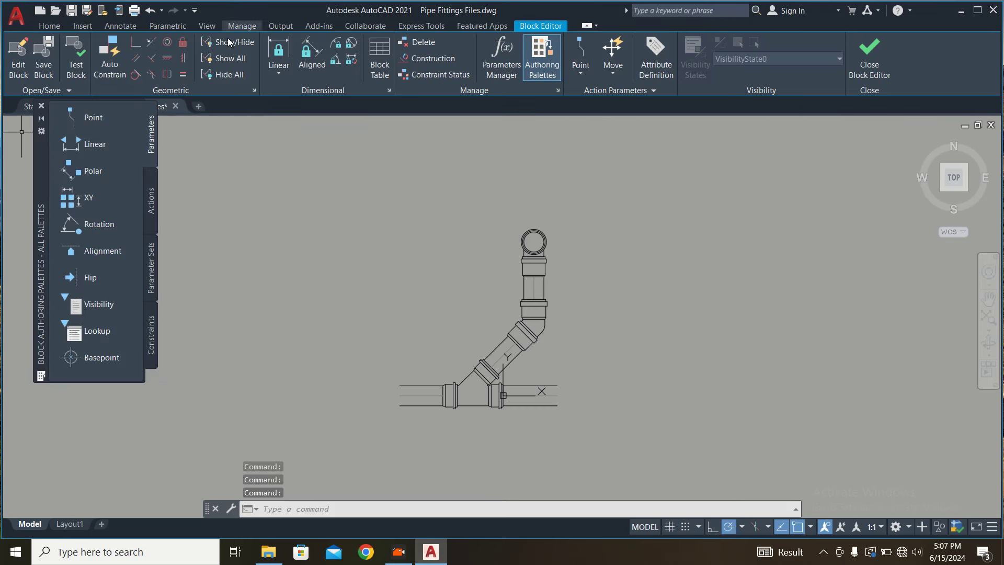
drag(49, 149, 43, 174)
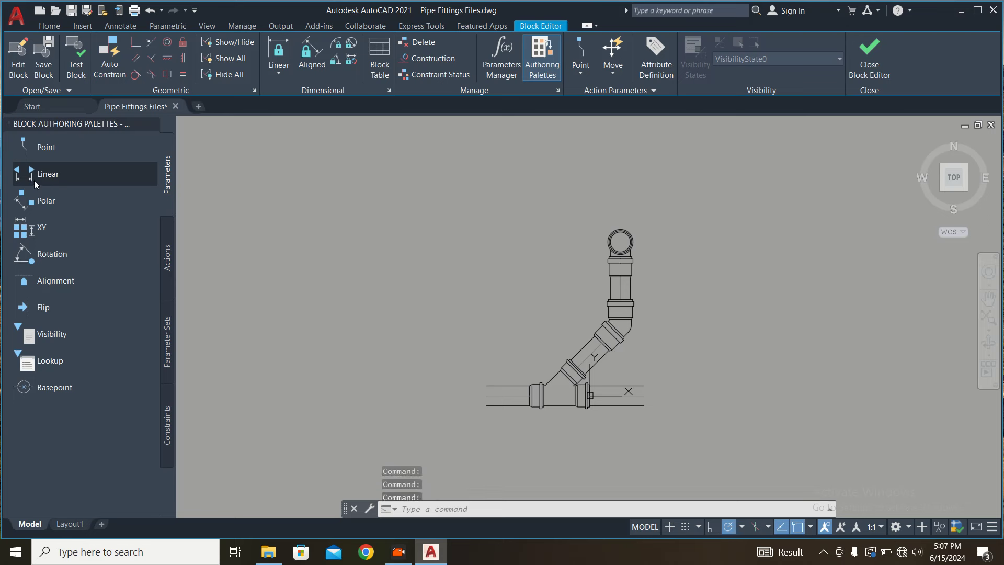
click(167, 267)
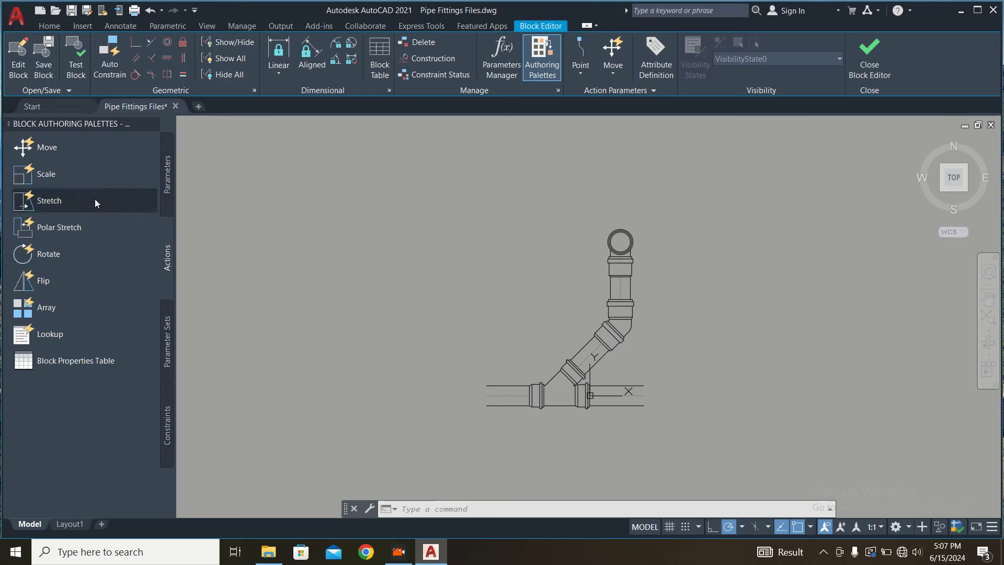
click(167, 177)
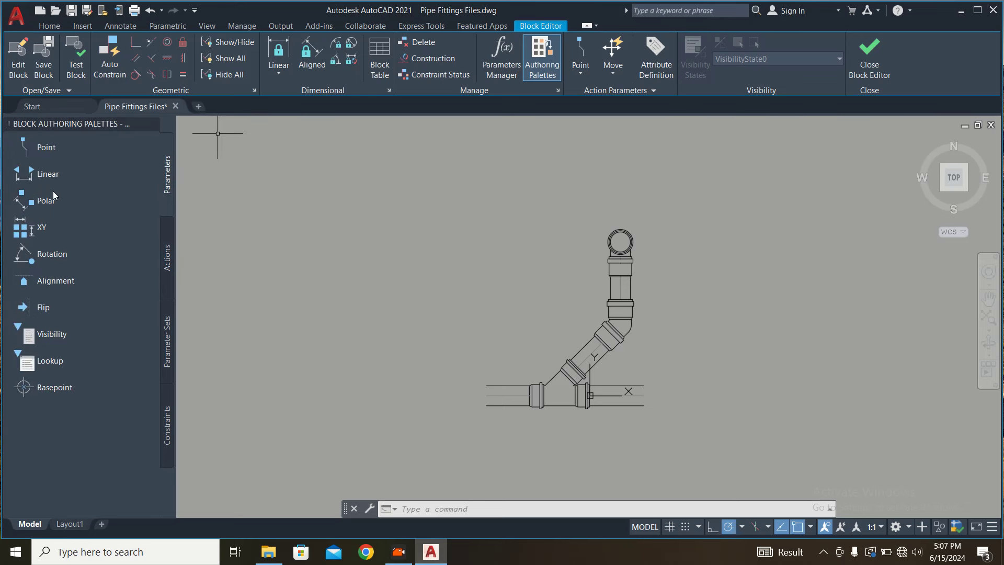
click(42, 178)
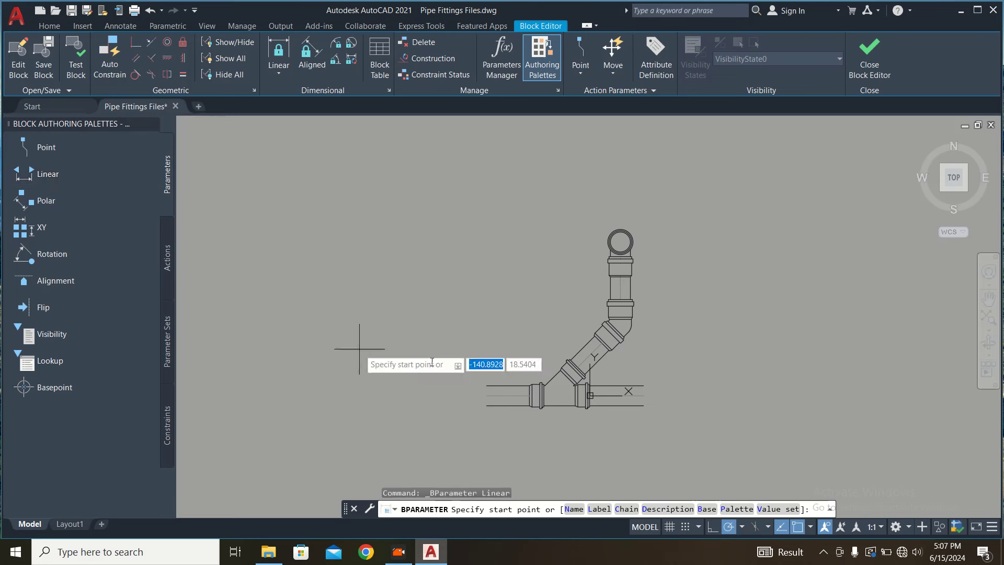
Step: Add linear parameter Distance1 from the riser's lower flange to the top circle's centre
scroll(588, 223, up, 2)
middle_drag(708, 284, 643, 308)
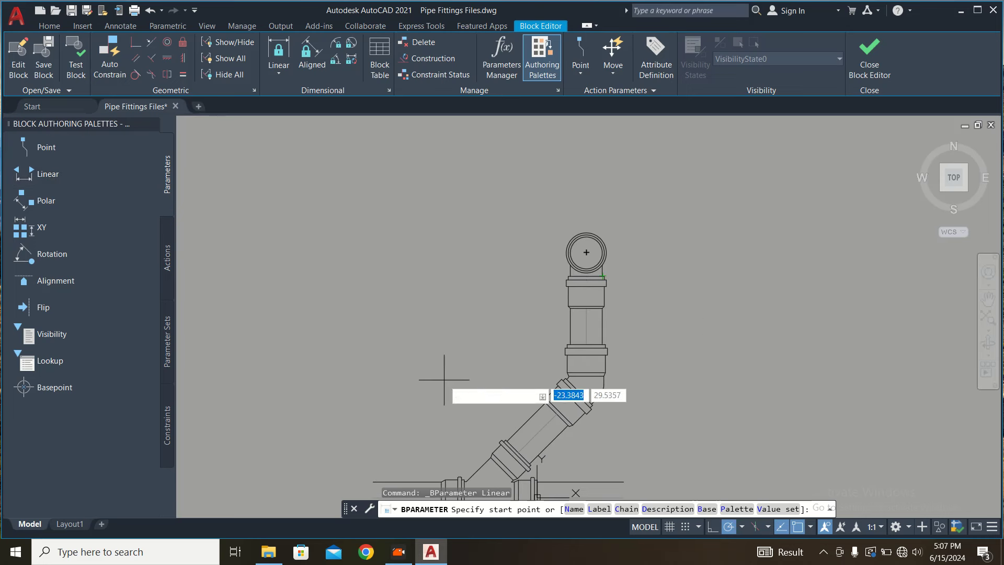
click(586, 344)
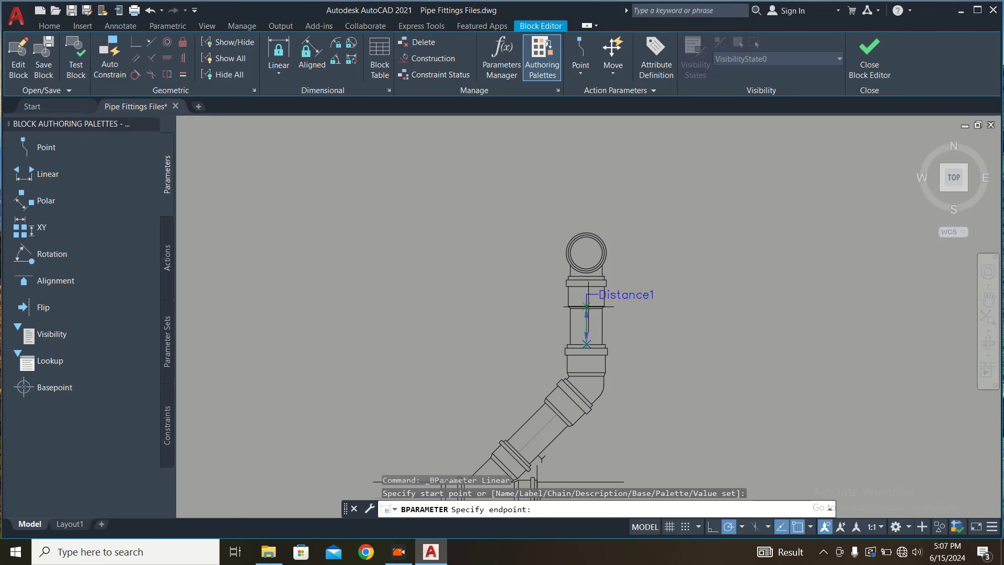
click(586, 252)
click(678, 266)
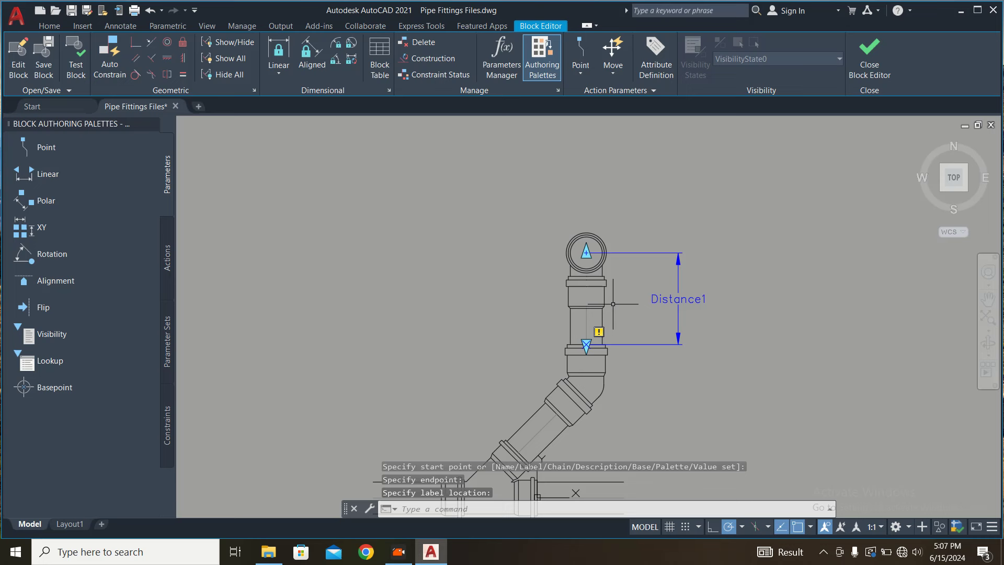
scroll(613, 304, up, 2)
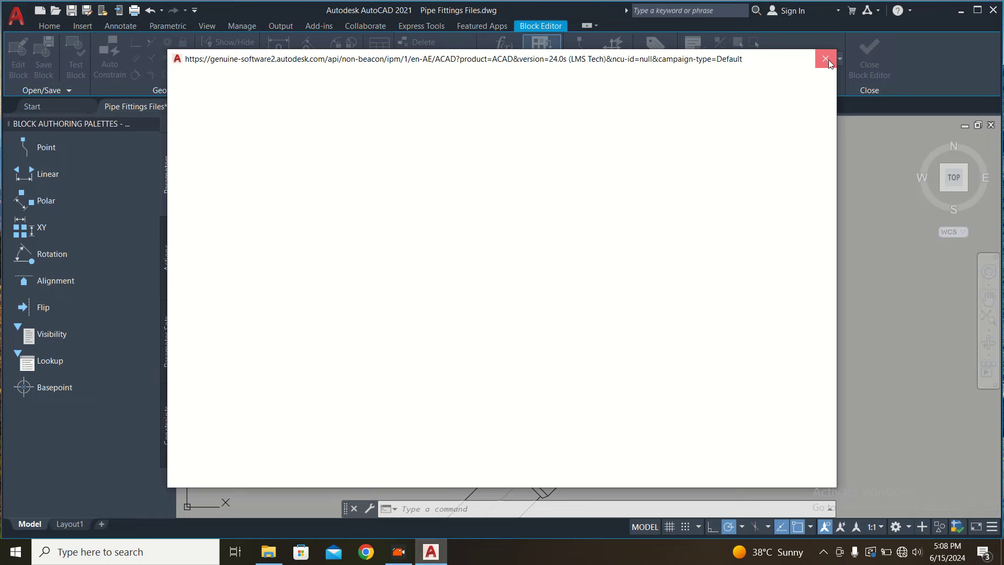
click(827, 59)
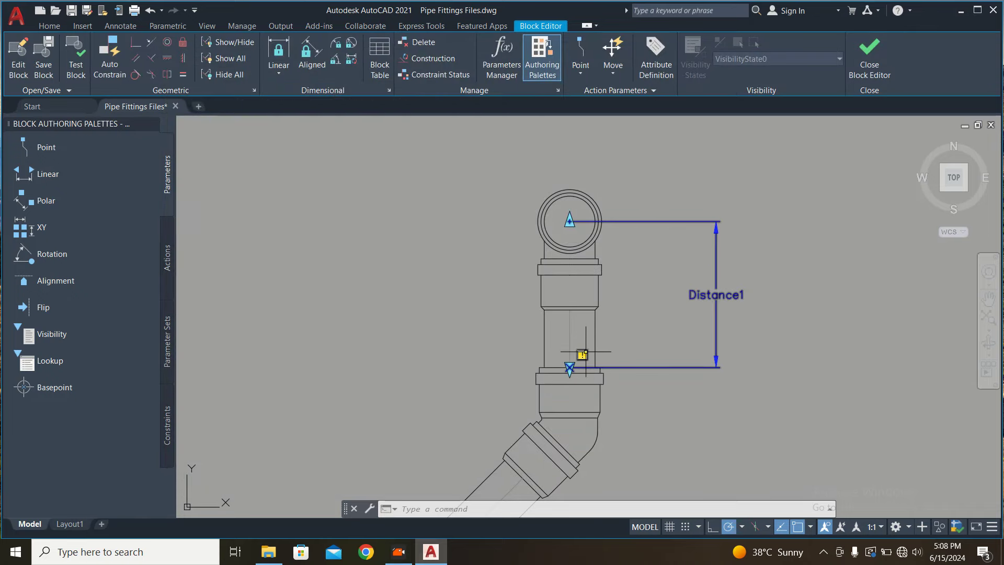
key(Escape)
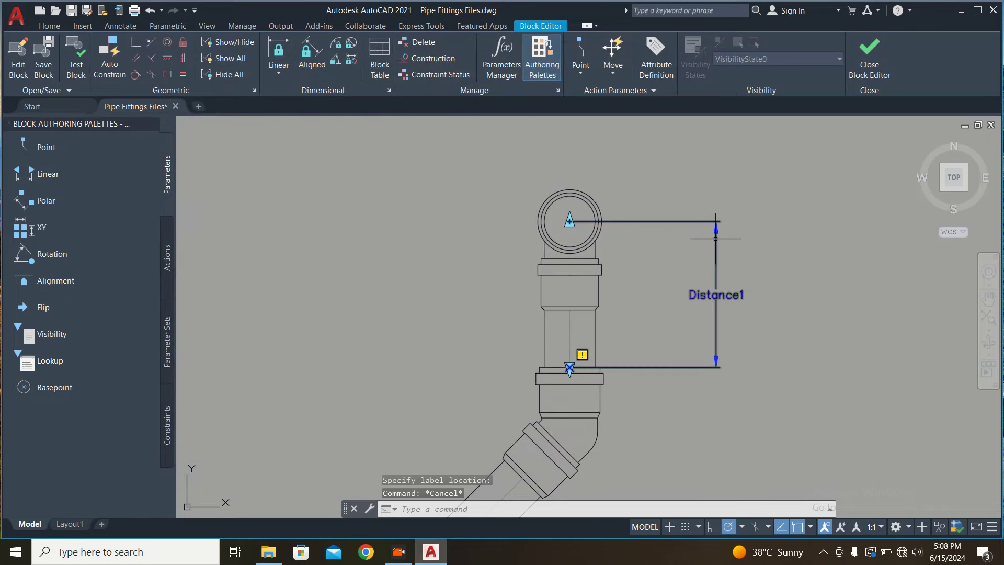
double_click(715, 238)
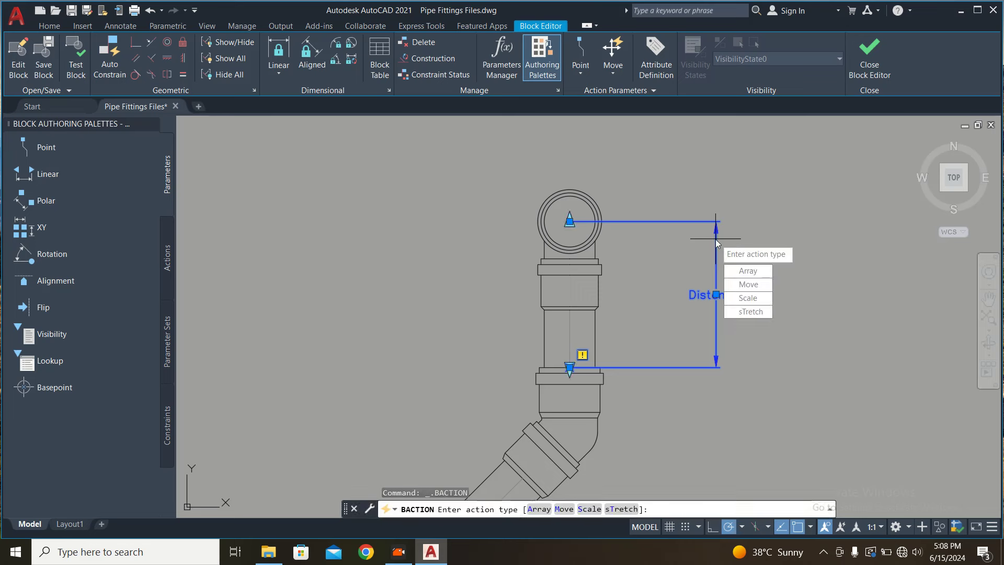
Step: Give Distance1 a stretch action over the riser top, then close and save the block
click(762, 315)
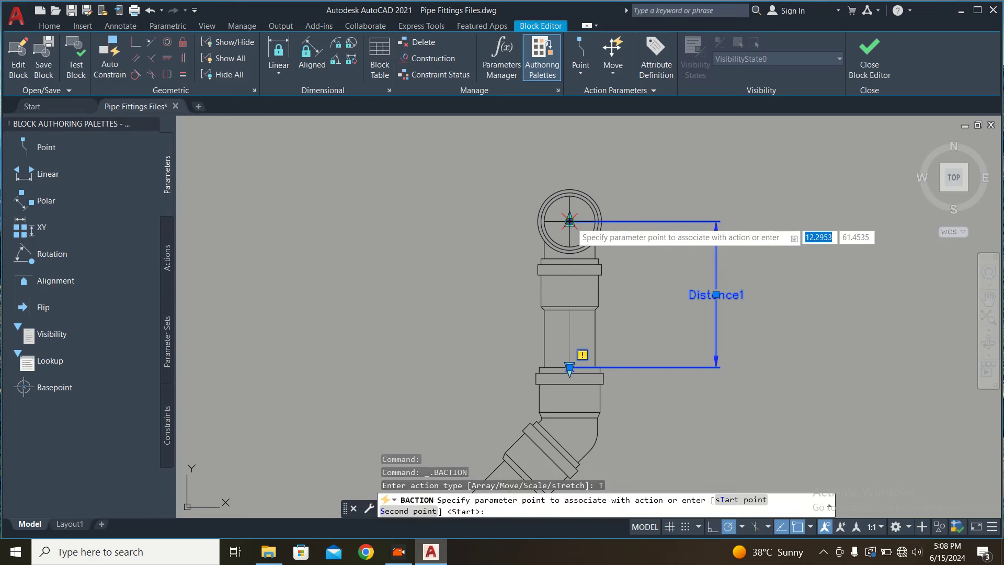
click(569, 221)
scroll(573, 238, down, 3)
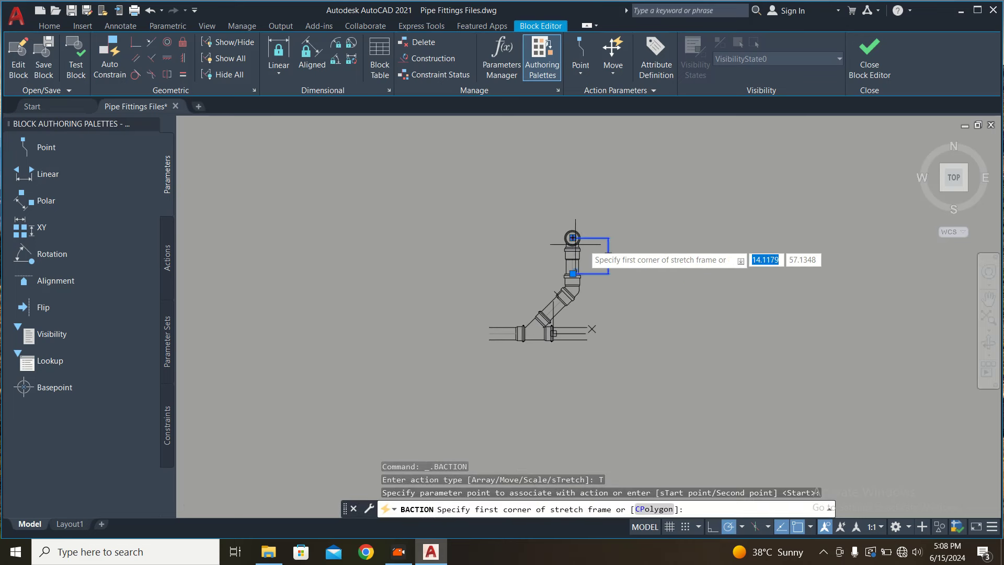
click(626, 207)
scroll(548, 256, up, 3)
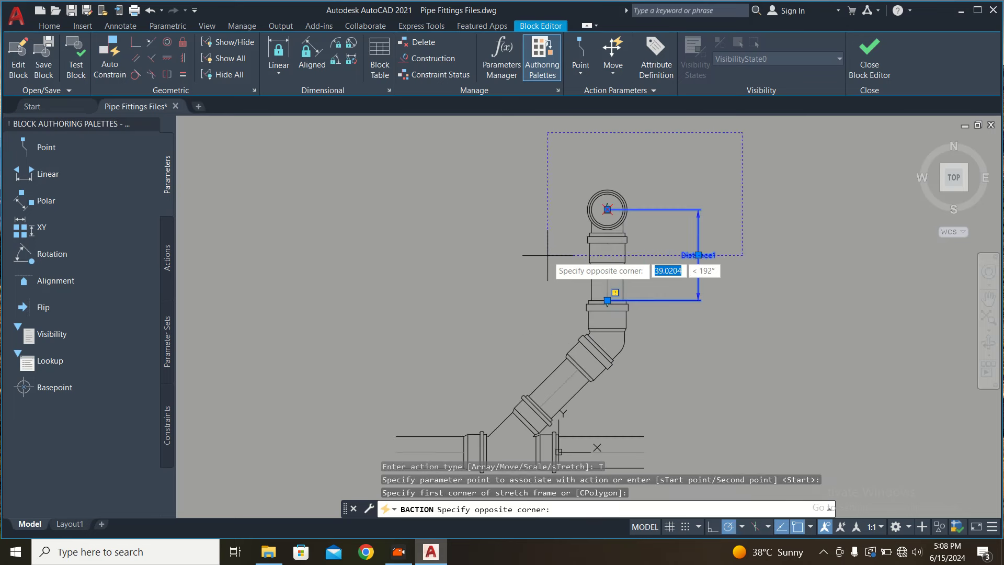
click(543, 281)
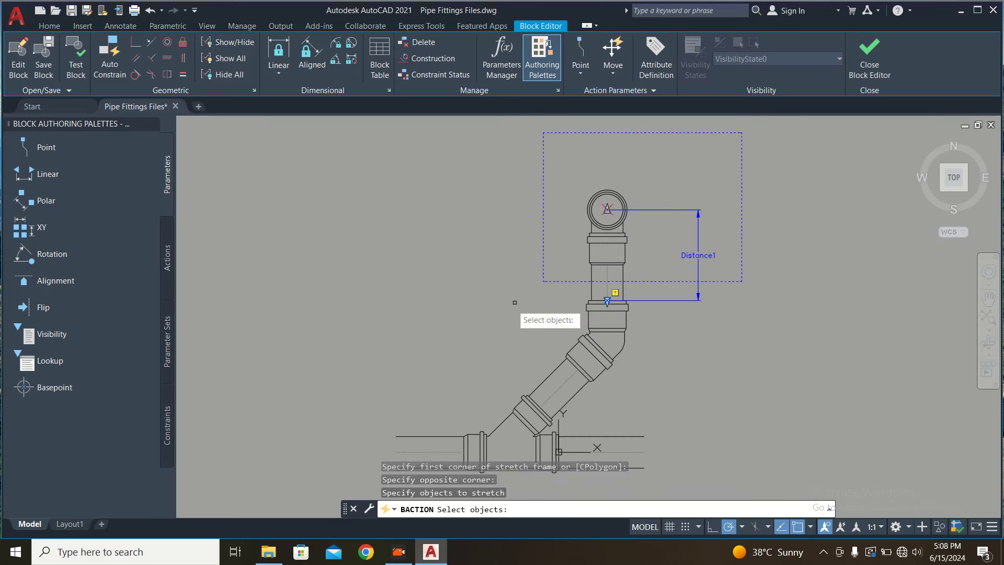
click(721, 162)
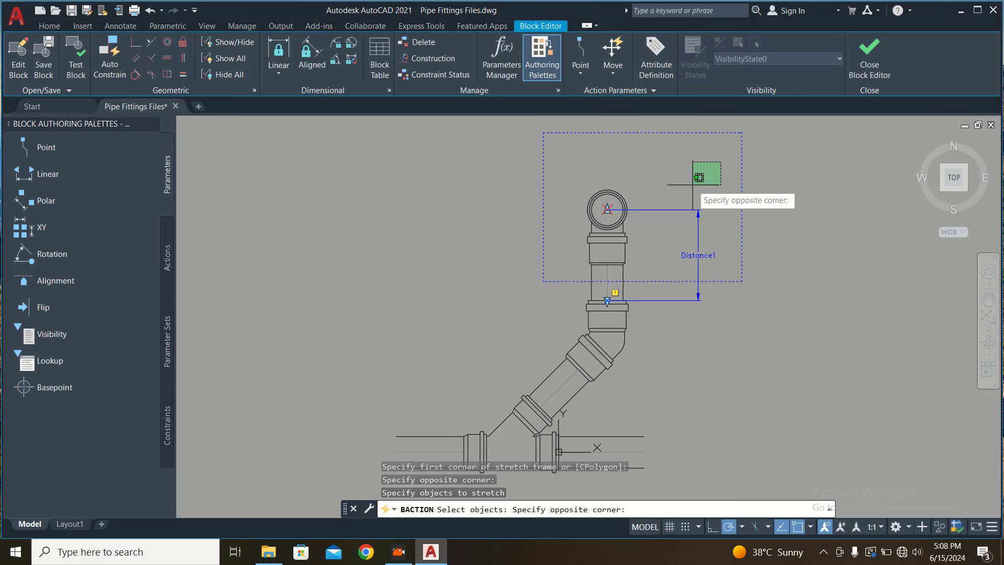
click(574, 288)
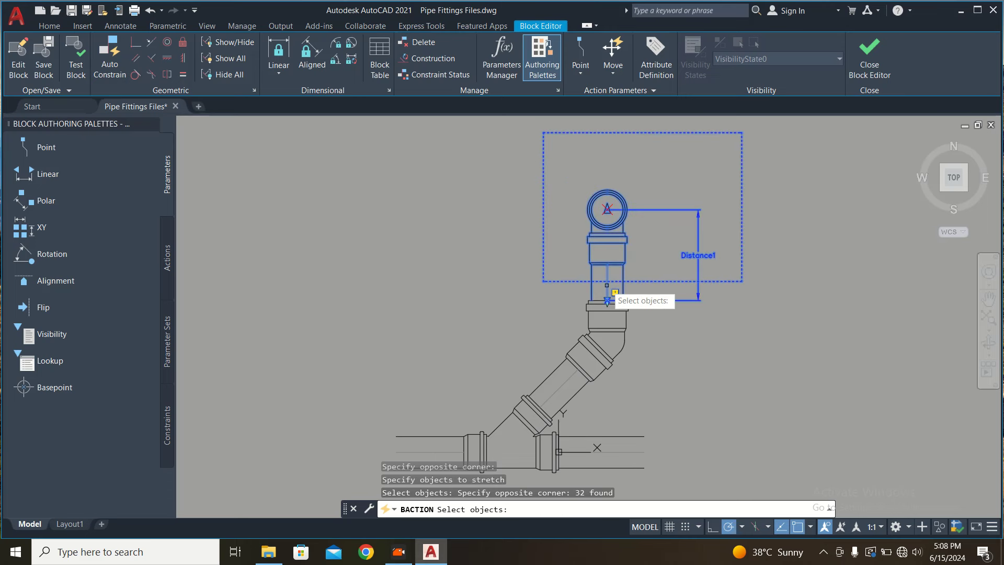
key(Return)
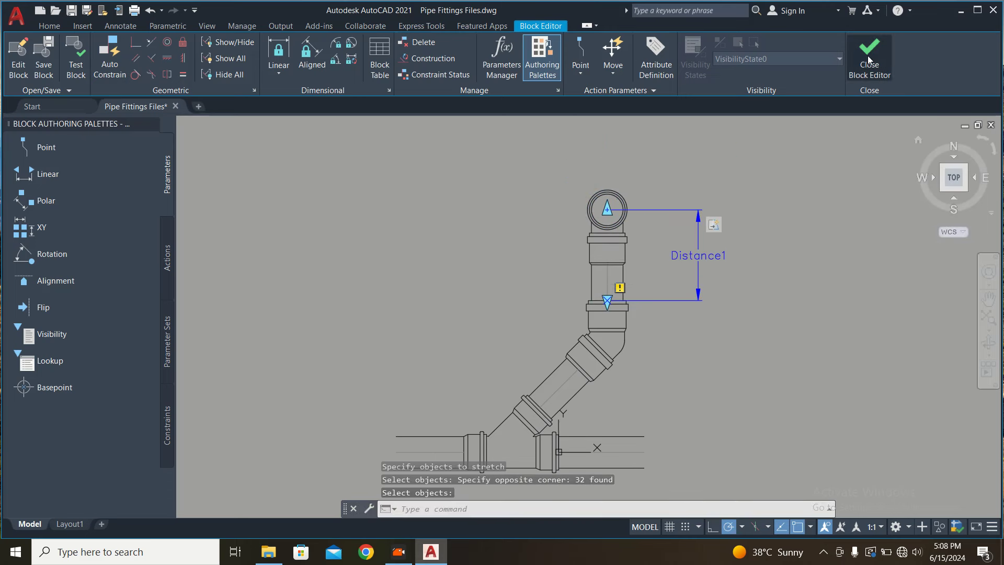
click(869, 59)
click(508, 246)
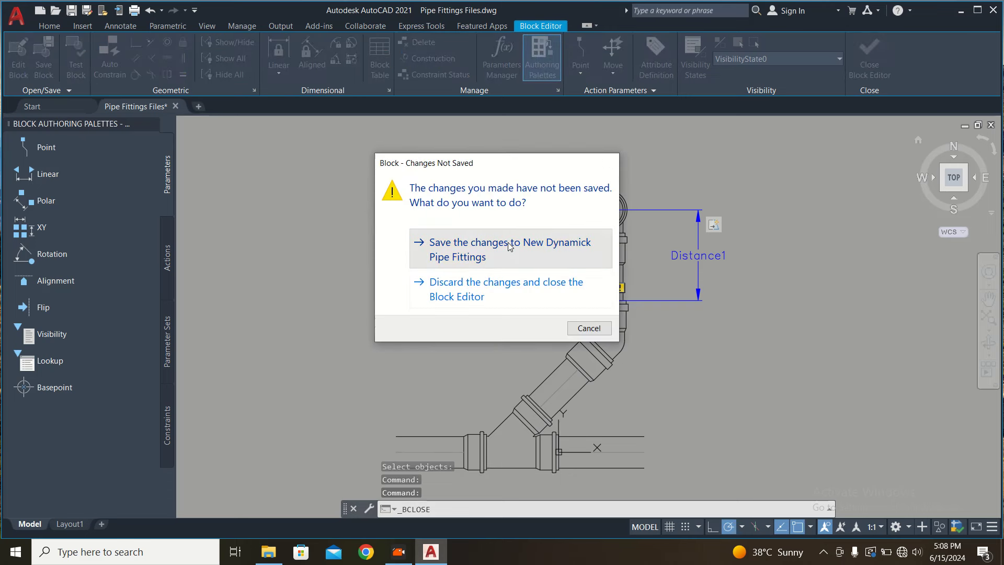
Step: Test-stretch the riser's top grip in the drawing, then reopen New Dynamick Pipe Fittings for editing
click(573, 211)
click(561, 209)
click(551, 209)
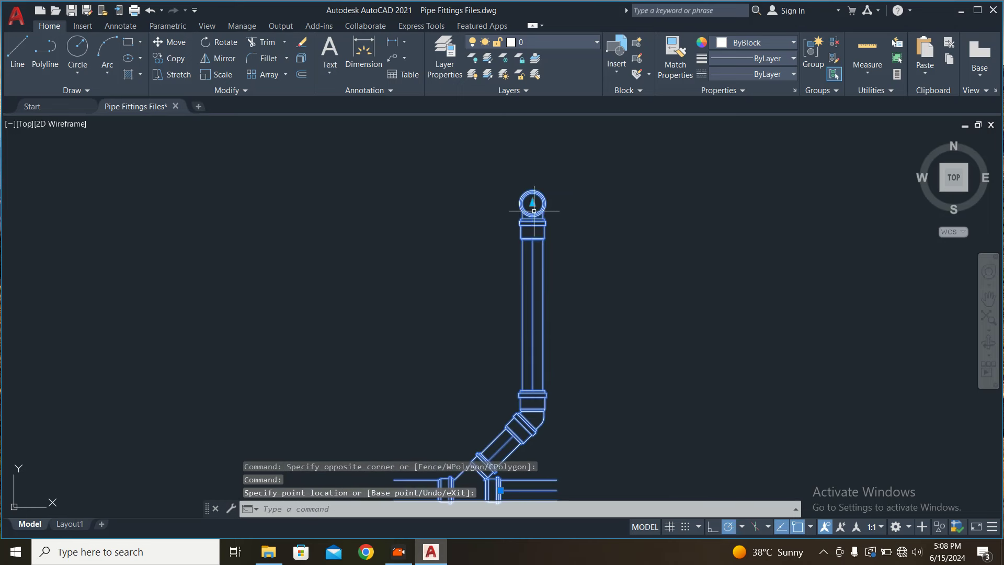
click(534, 211)
middle_drag(560, 333, 552, 259)
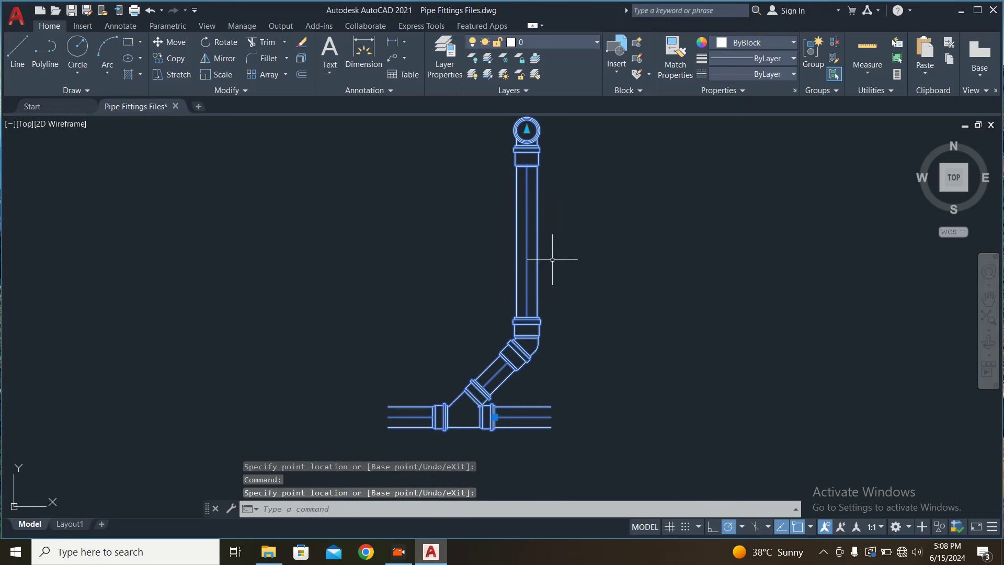
click(589, 240)
key(Escape)
double_click(534, 267)
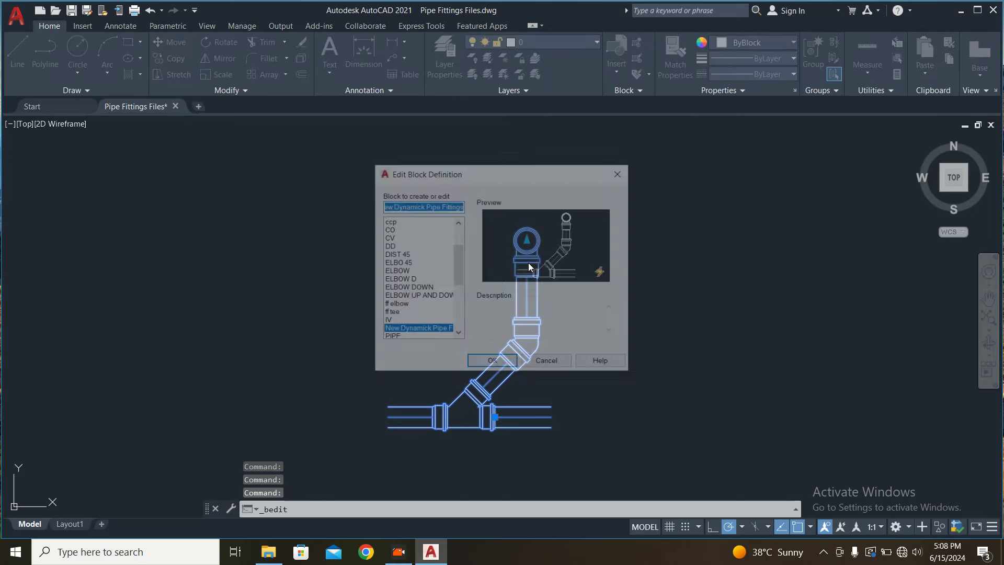
Step: In the Block Editor, add a Distance2 linear parameter along the diagonal pipe
click(495, 362)
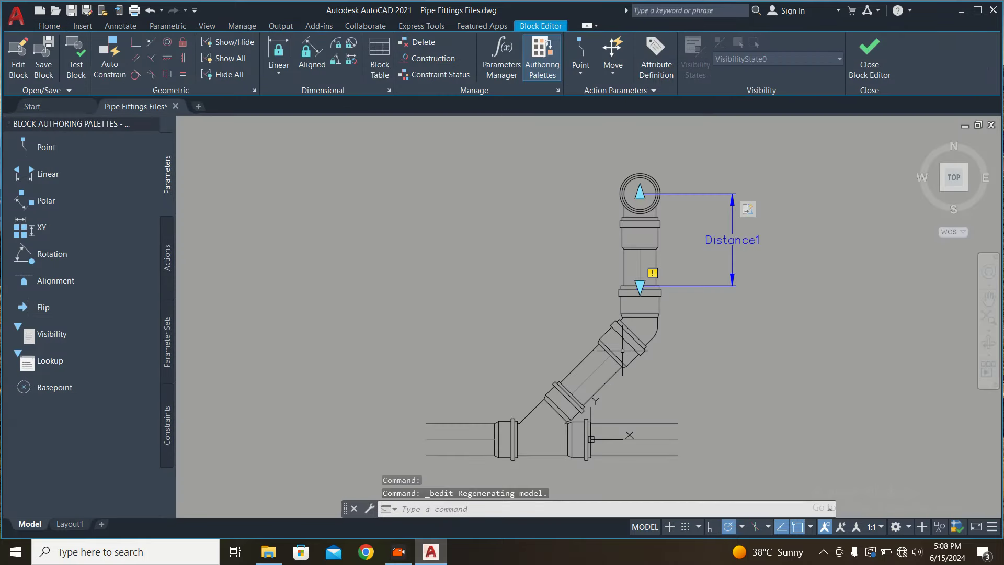
click(42, 174)
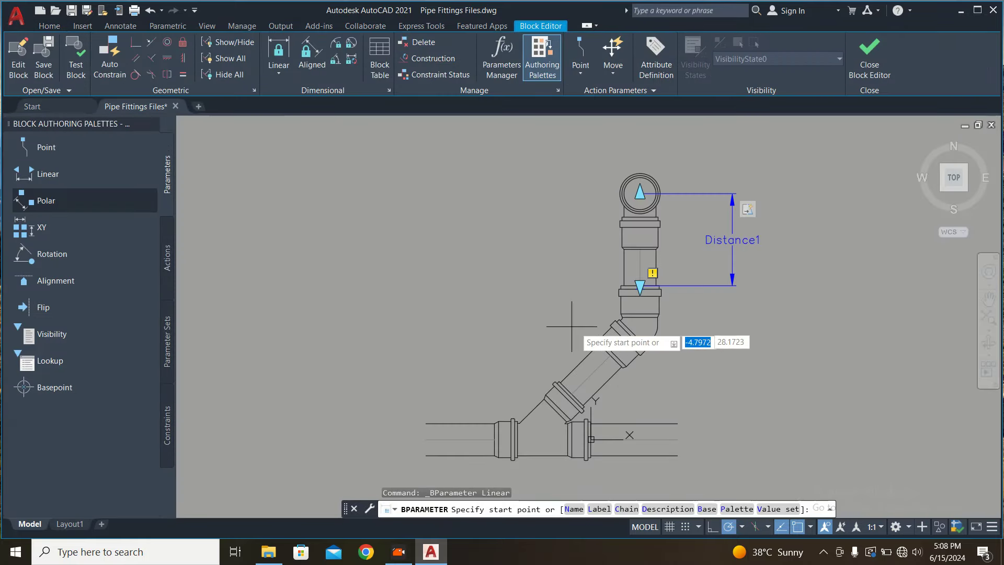
scroll(617, 314, up, 2)
scroll(598, 261, up, 3)
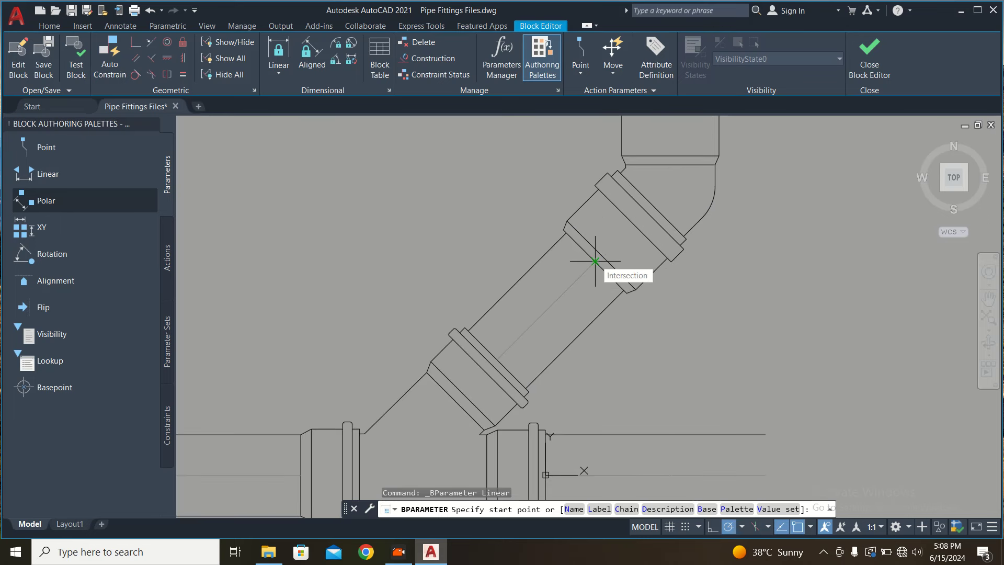
click(595, 261)
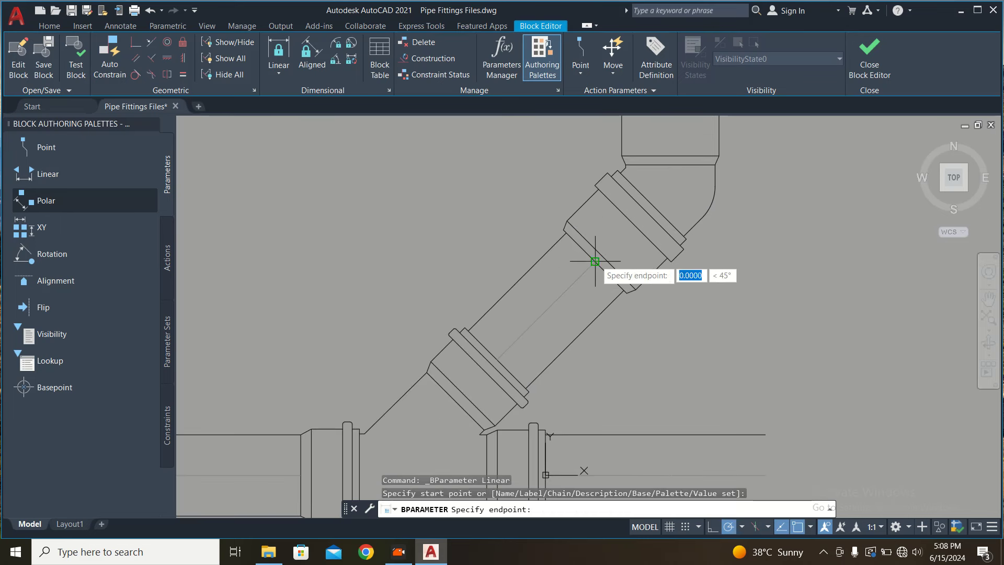
click(497, 359)
click(649, 360)
key(Escape)
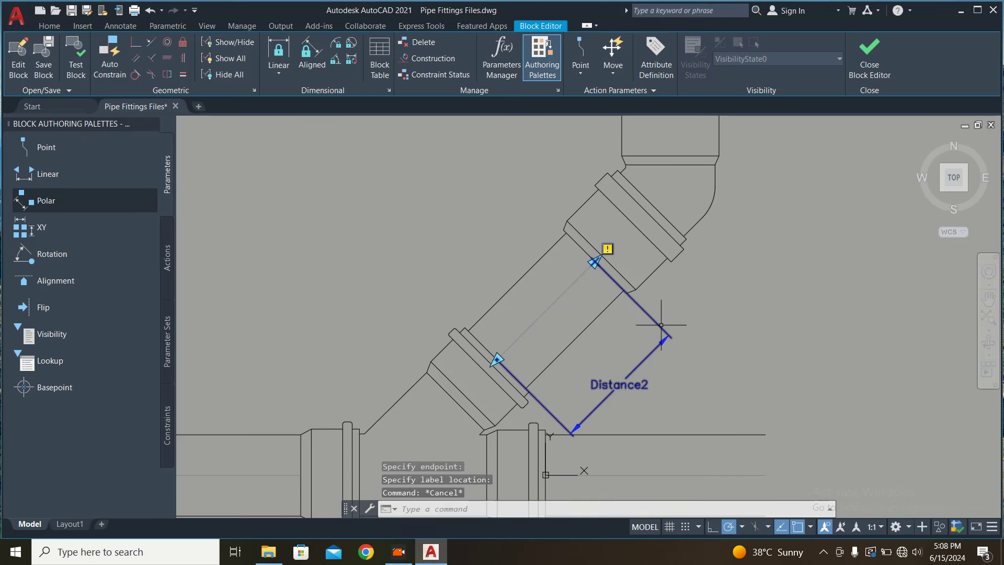
Step: Start a stretch action on Distance2, accepting the default parameter point
double_click(661, 323)
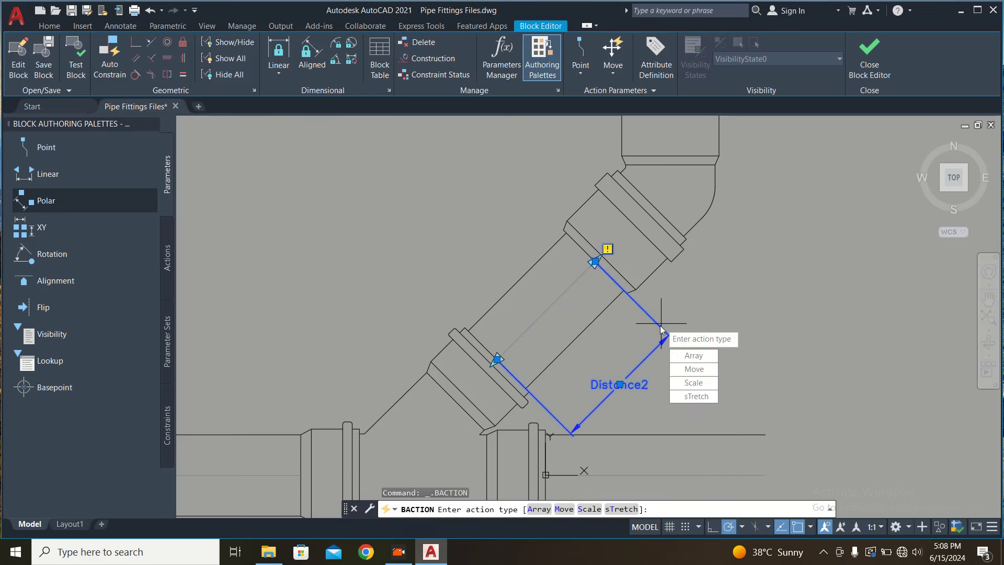
click(680, 396)
scroll(269, 198, down, 5)
scroll(402, 313, up, 2)
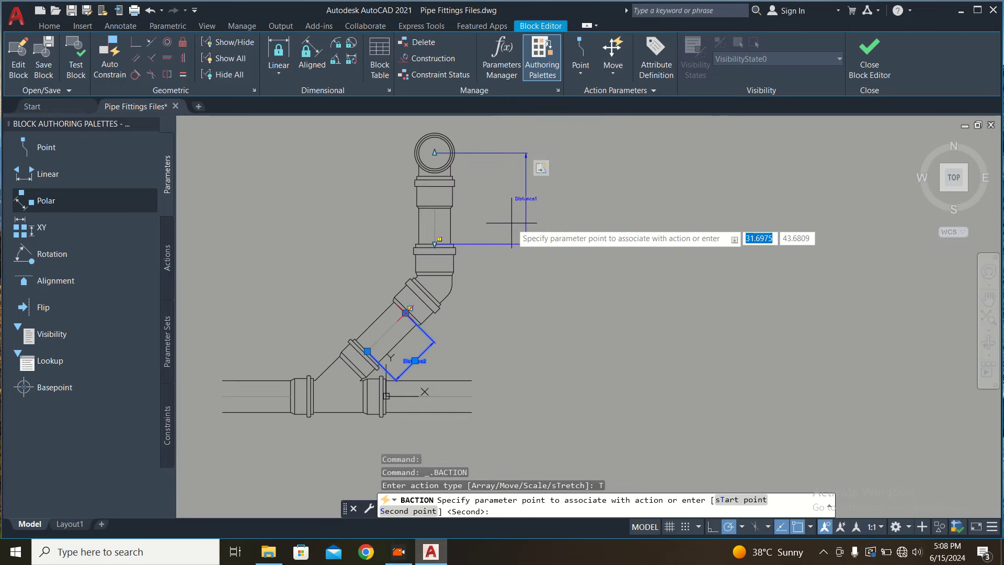
middle_drag(511, 221, 542, 250)
key(Return)
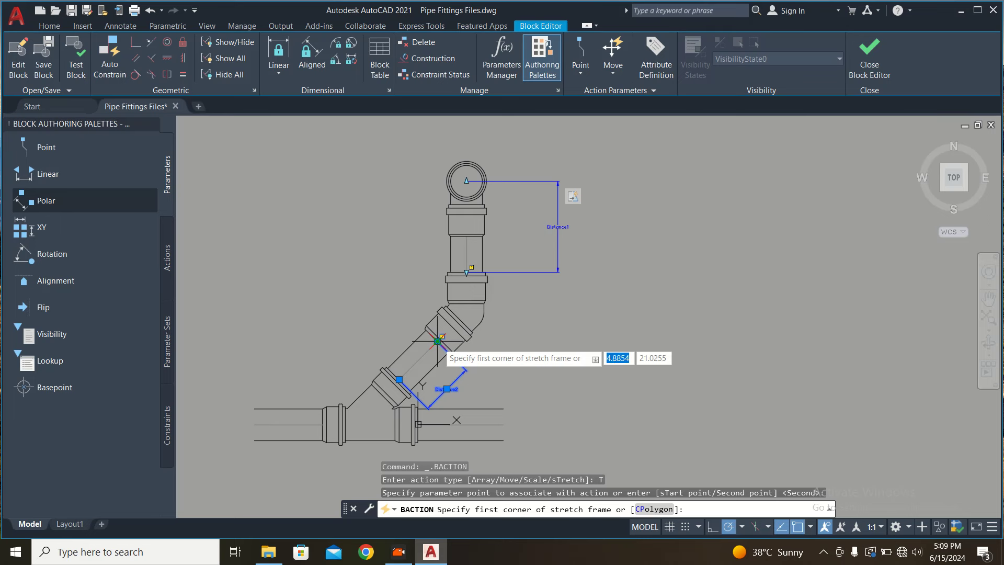
Step: Restart the stretch action and pick Distance2's parameter point near the elbow
click(437, 341)
key(Escape)
key(Escape)
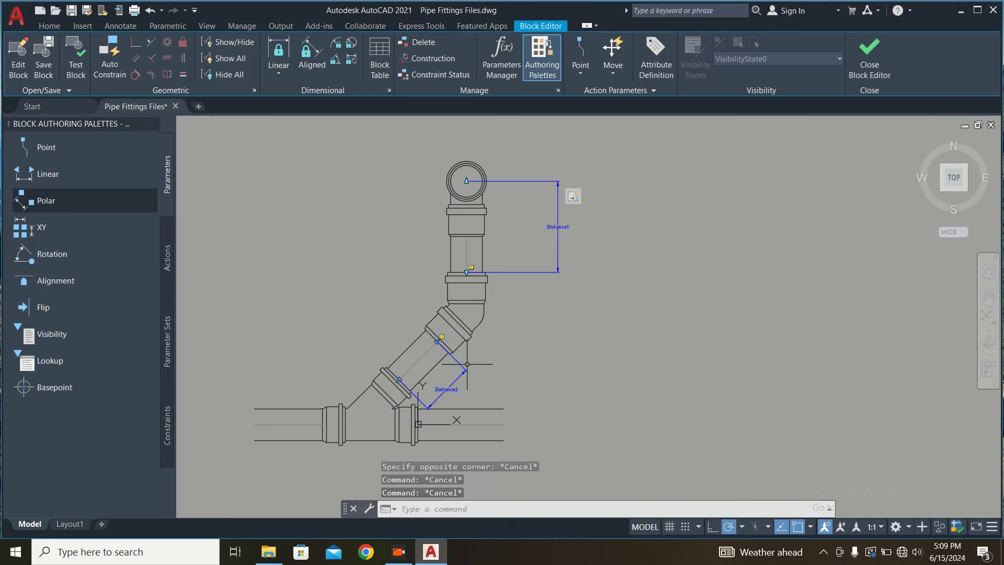
double_click(460, 366)
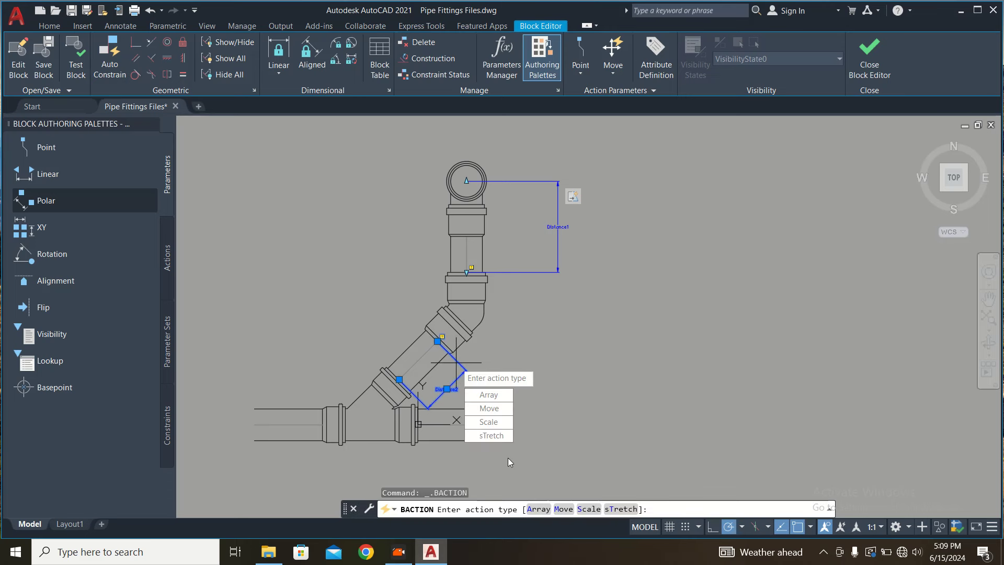
click(492, 435)
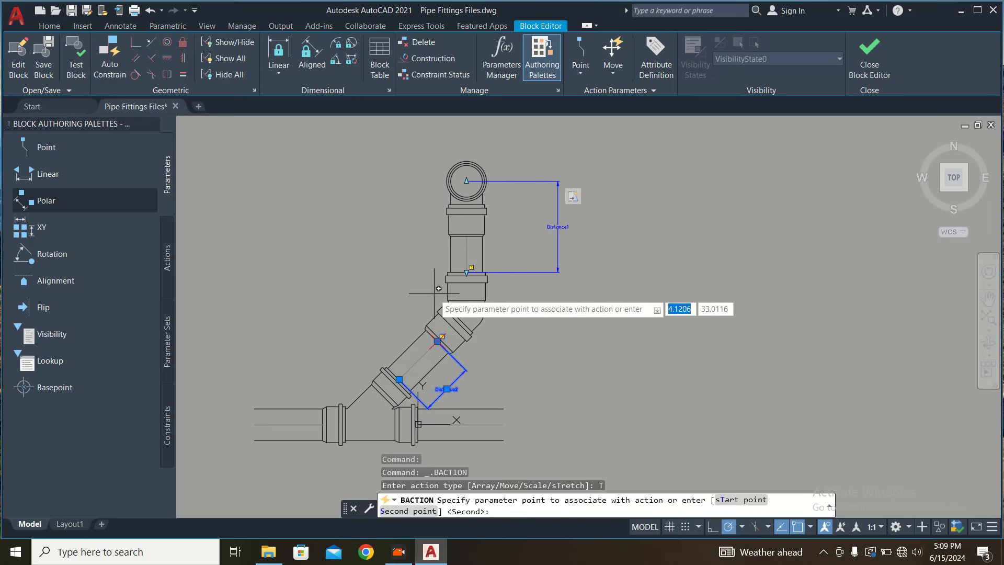
click(438, 341)
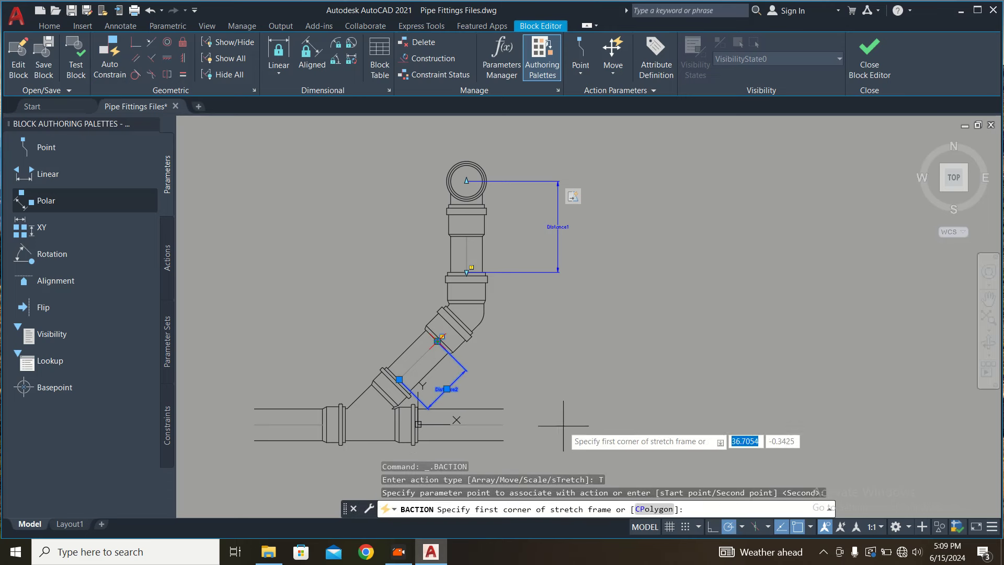
Step: Frame and crossing-select the 62 riser and elbow objects to finish the stretch, then close the editor
click(597, 142)
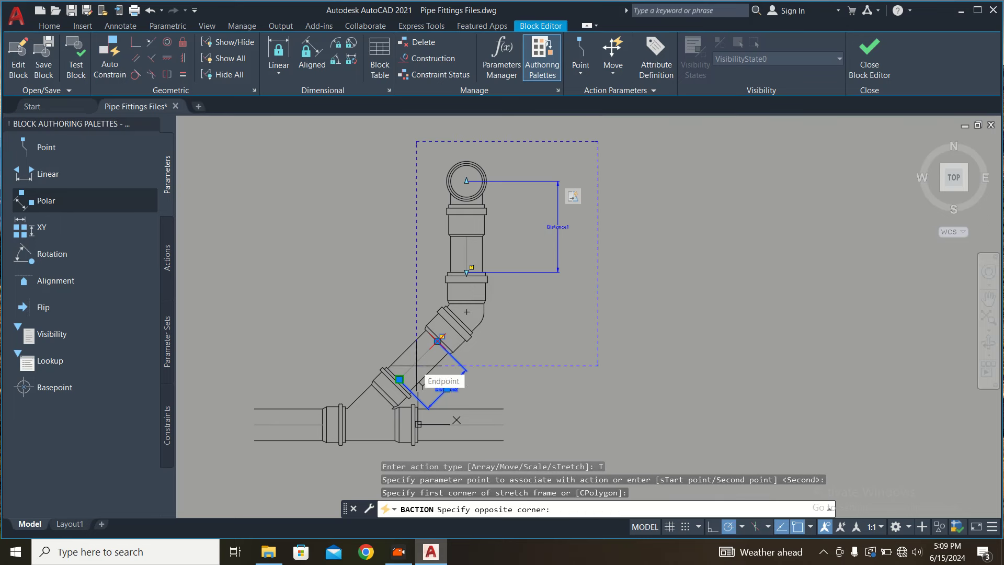
click(416, 365)
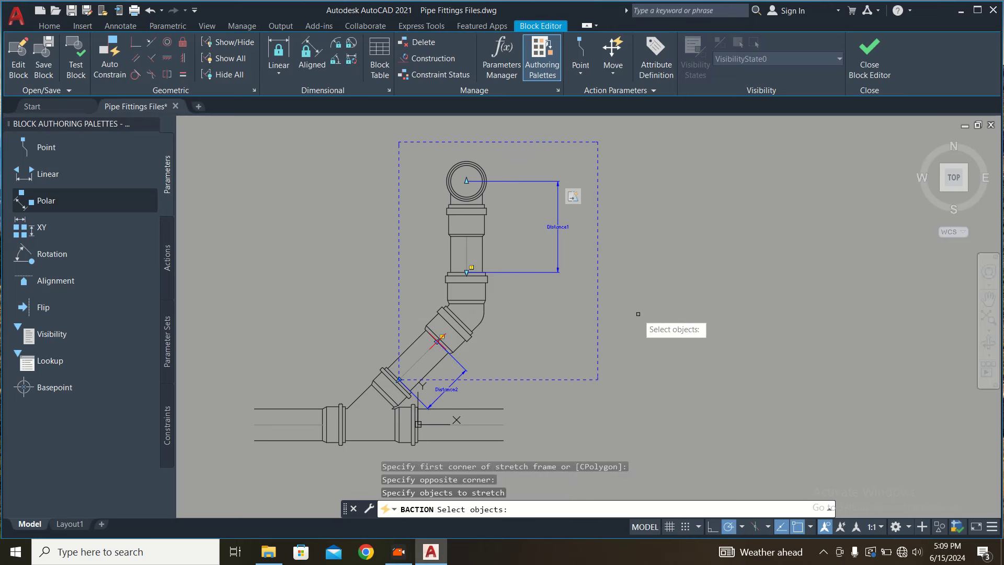
click(620, 153)
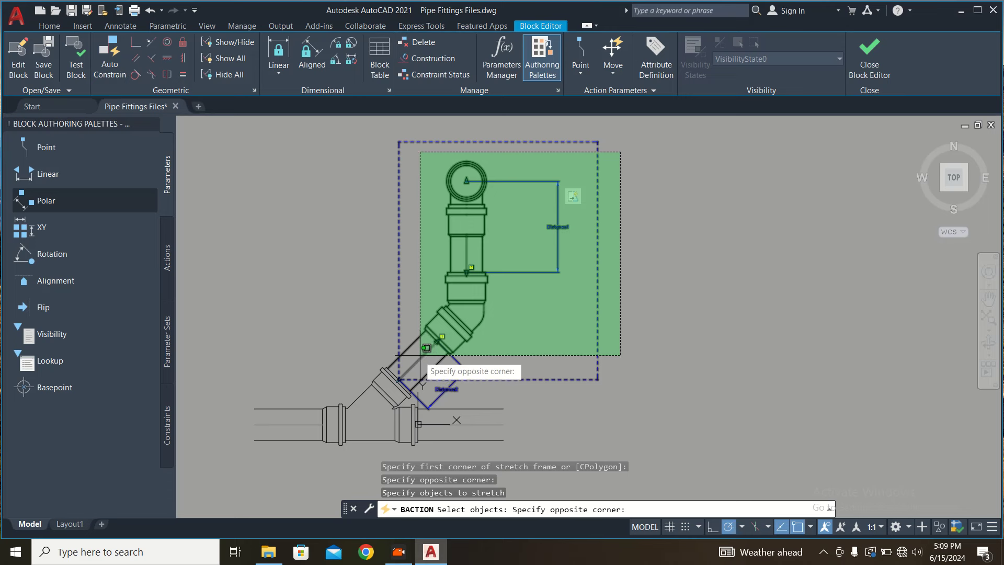
click(417, 356)
key(Return)
click(880, 68)
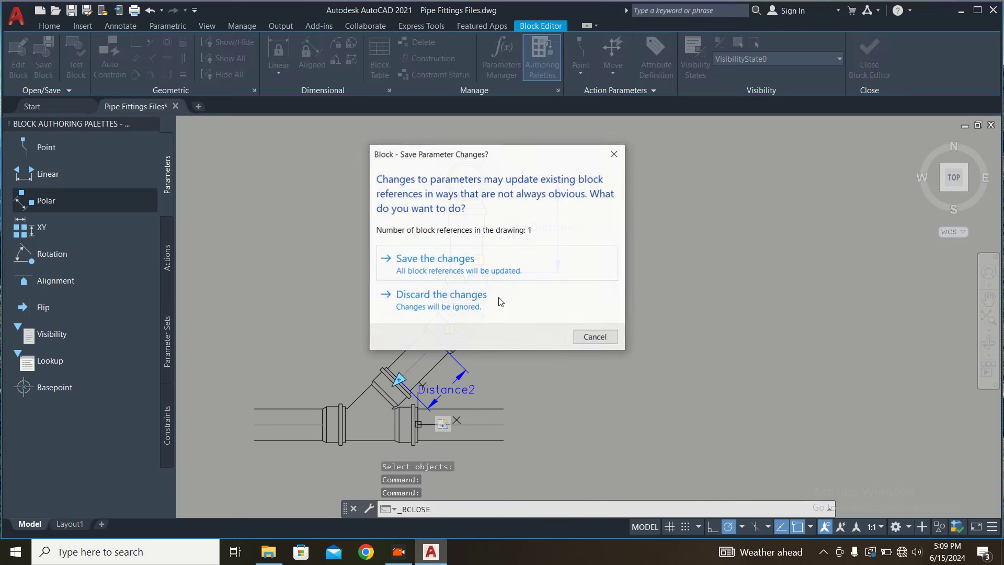
Step: Save the block changes and test-stretch the diagonal pipe and riser longer
click(486, 268)
click(531, 306)
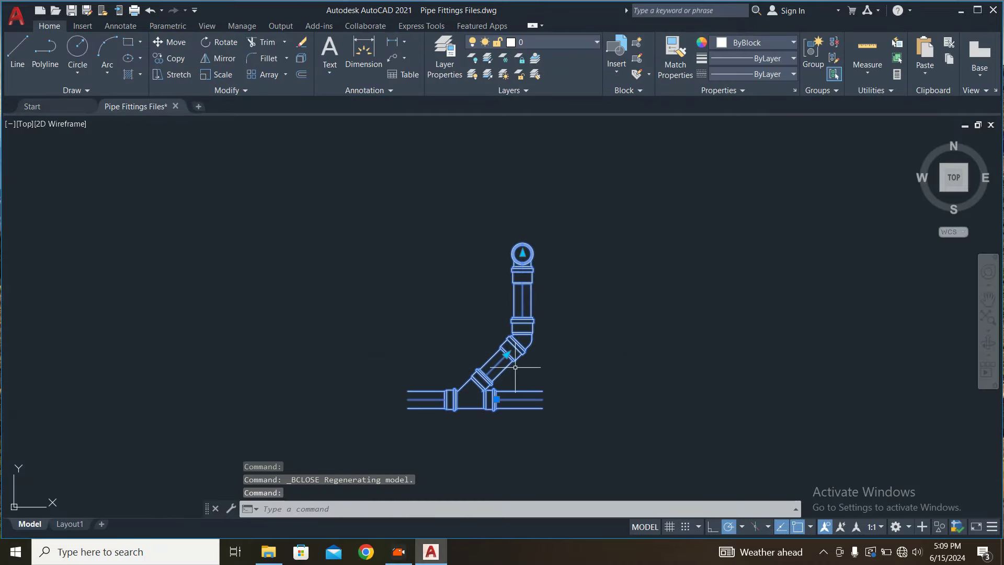
click(507, 354)
click(567, 373)
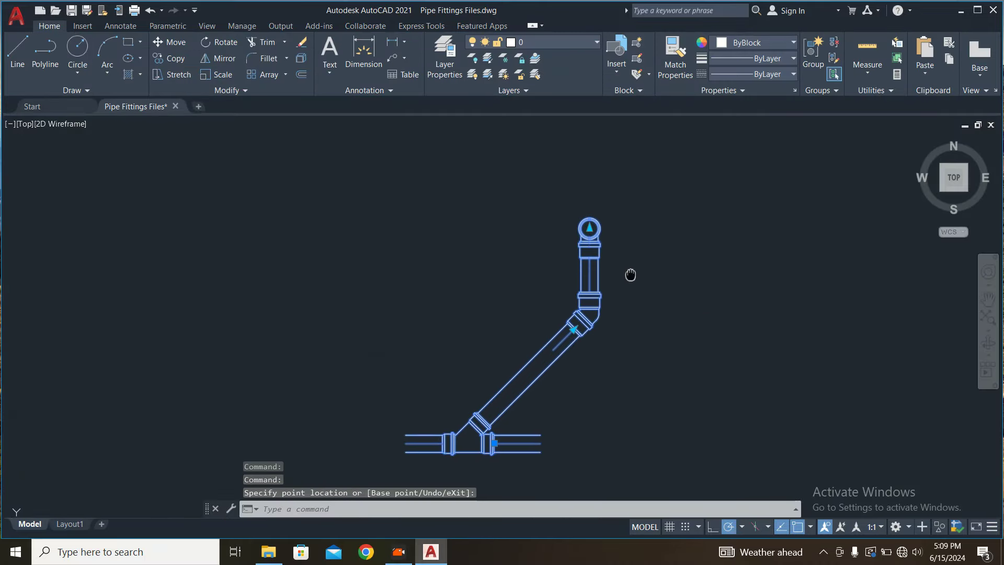
click(588, 286)
click(588, 235)
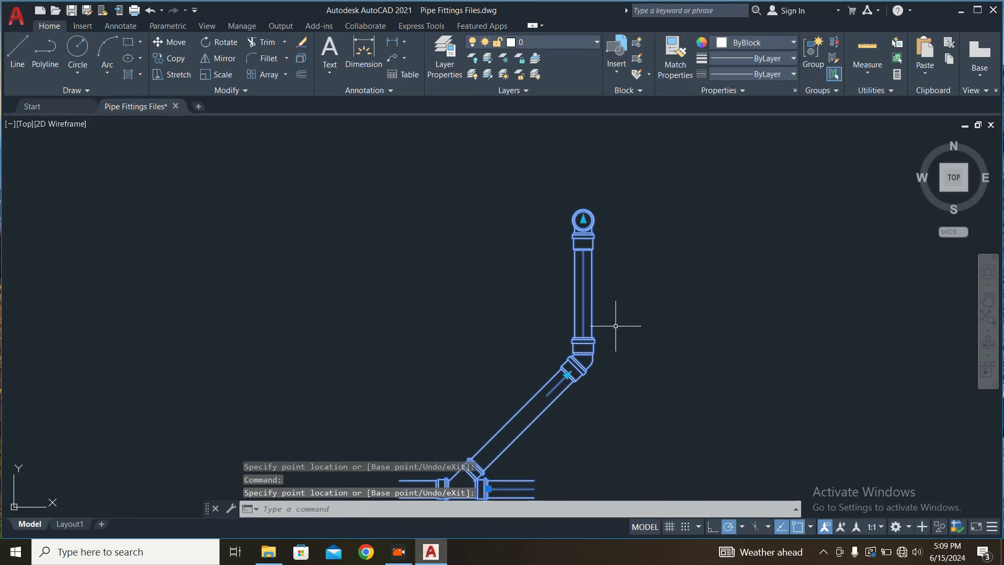
Step: Undo both test stretches and reopen the pipe block for editing
key(ctrl+z)
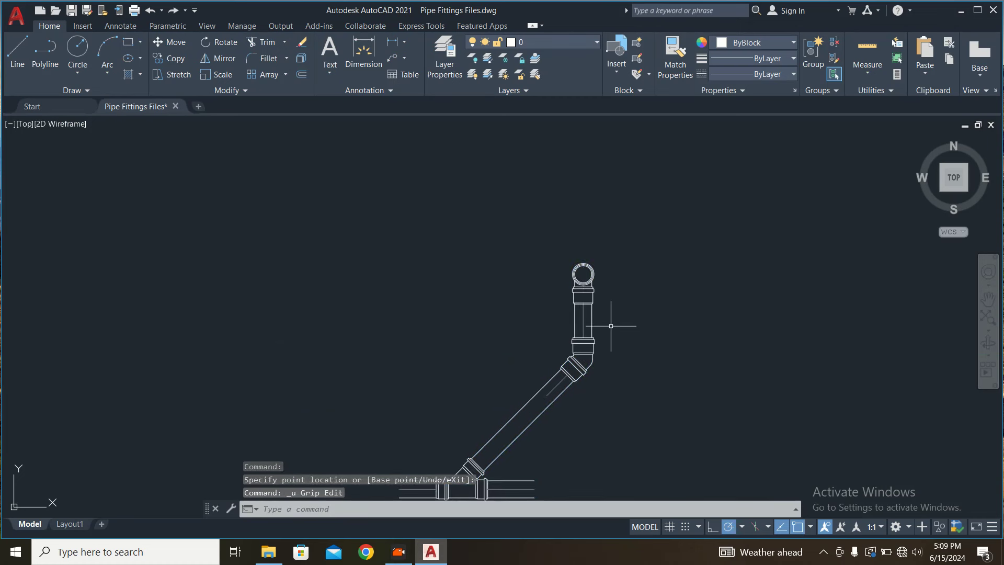
key(ctrl+z)
key(ctrl+z)
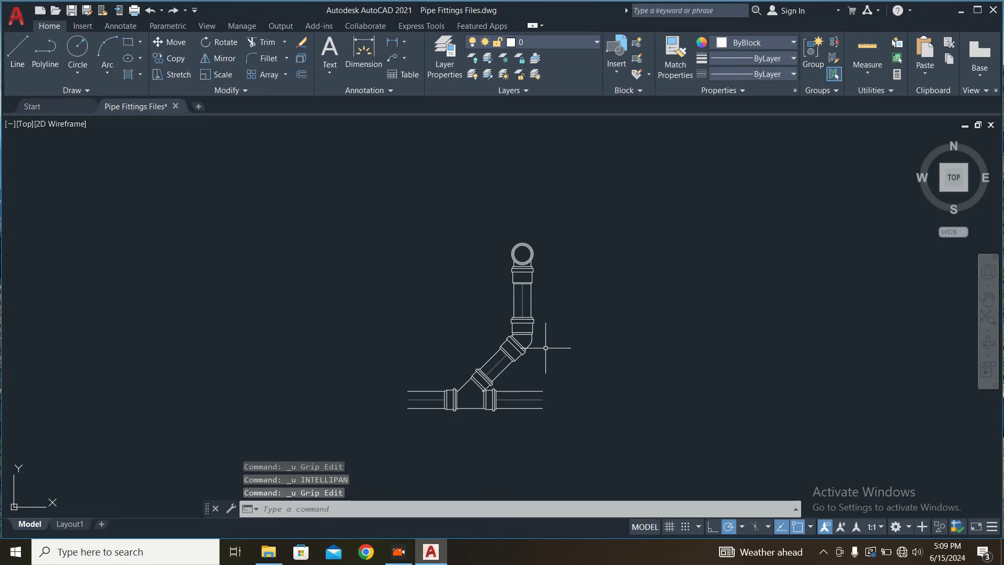
scroll(545, 347, up, 3)
double_click(527, 337)
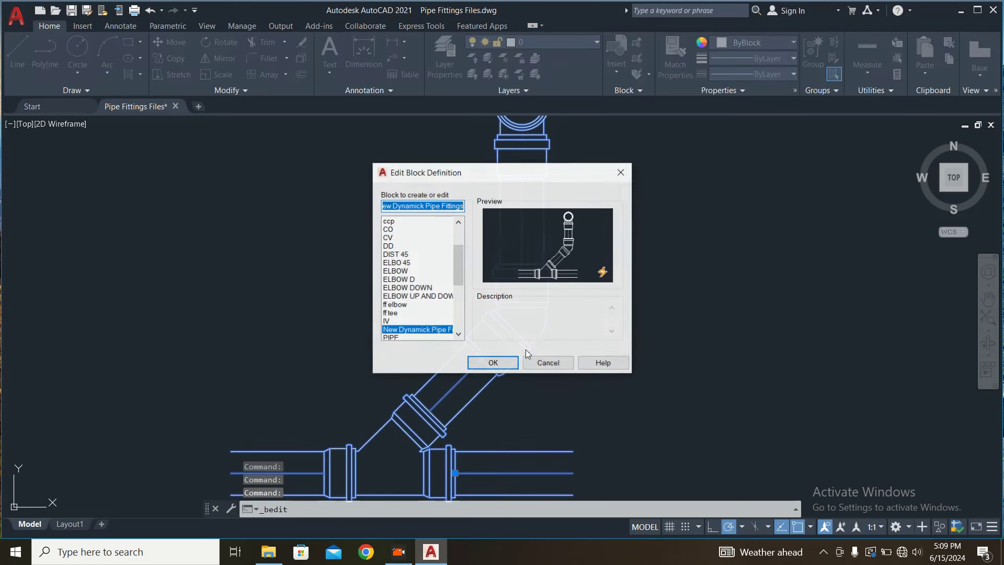
Step: Add a Distance3 linear parameter along the right horizontal pipe end
click(493, 363)
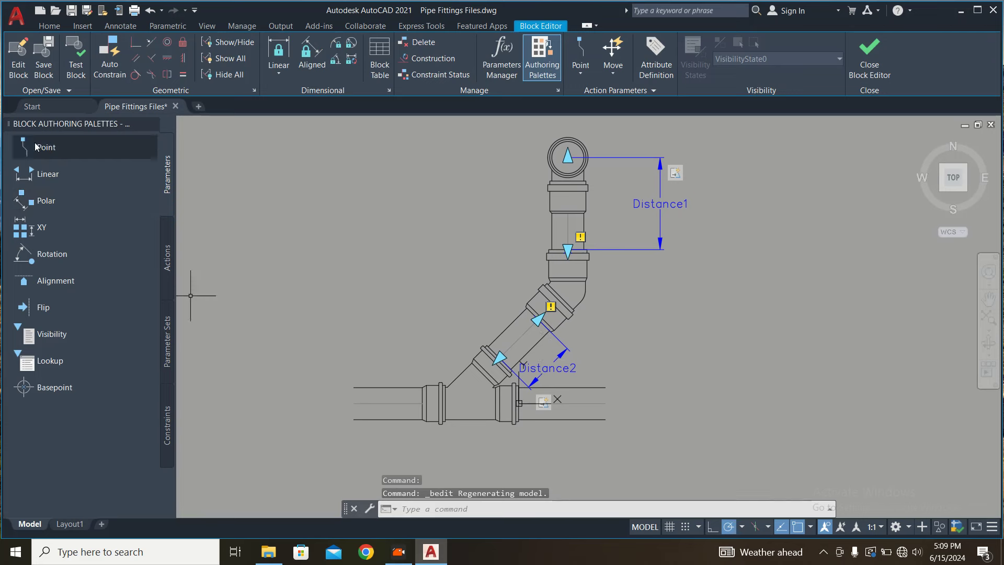
click(48, 174)
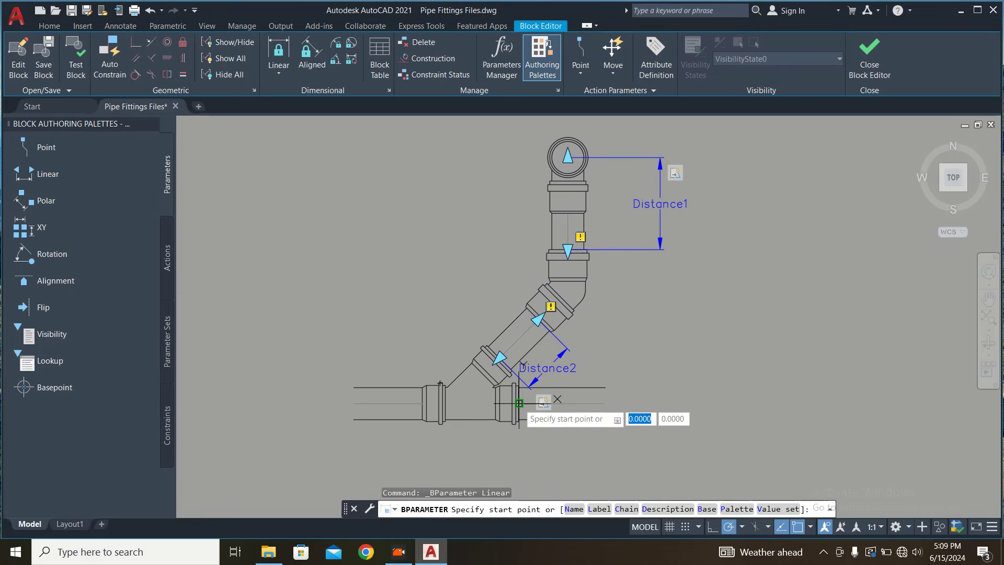
scroll(523, 406, up, 5)
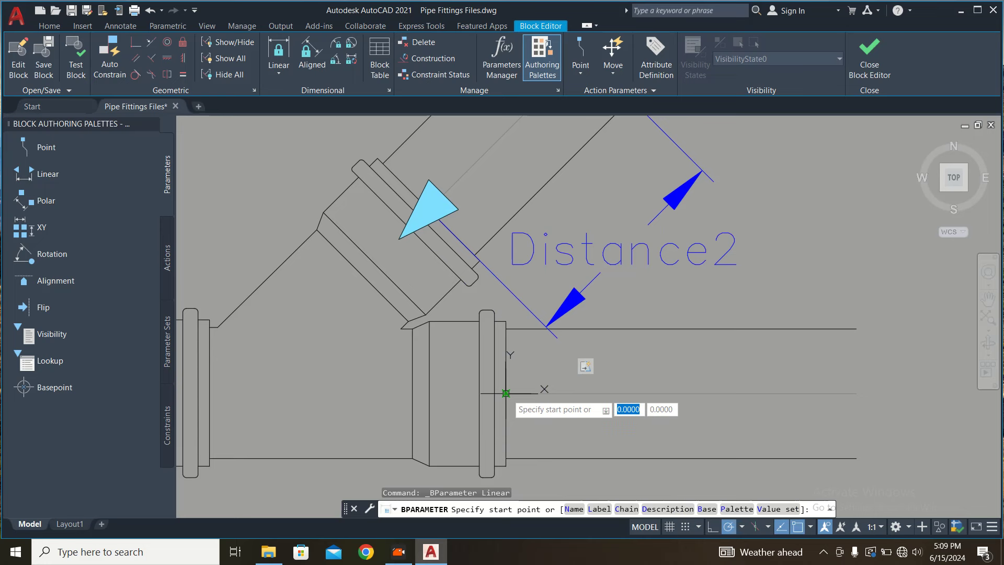
click(505, 392)
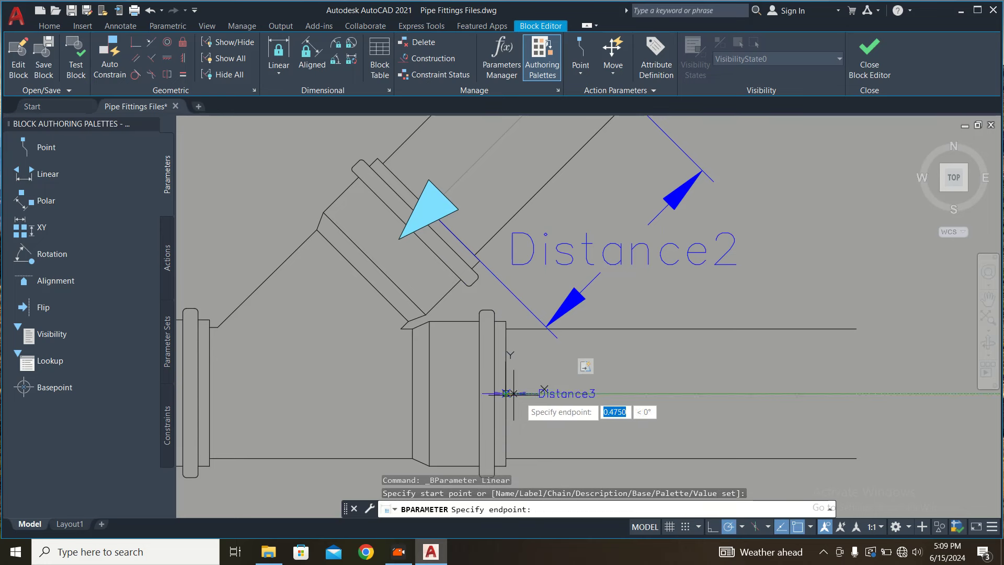
click(856, 393)
scroll(792, 304, down, 2)
scroll(800, 397, down, 1)
click(803, 432)
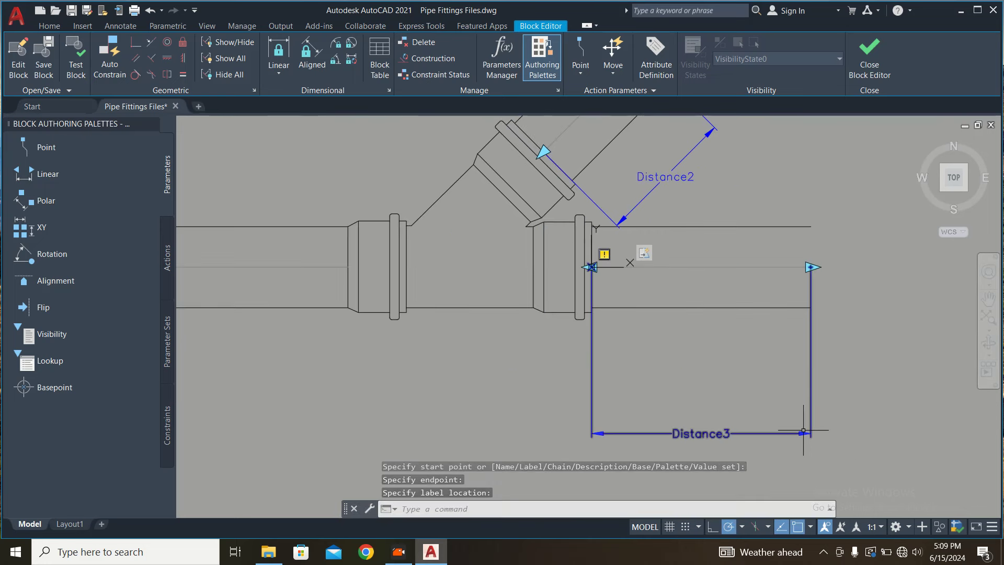
Step: Attach a stretch action to Distance3 covering the six pipe-end objects
double_click(810, 334)
click(844, 404)
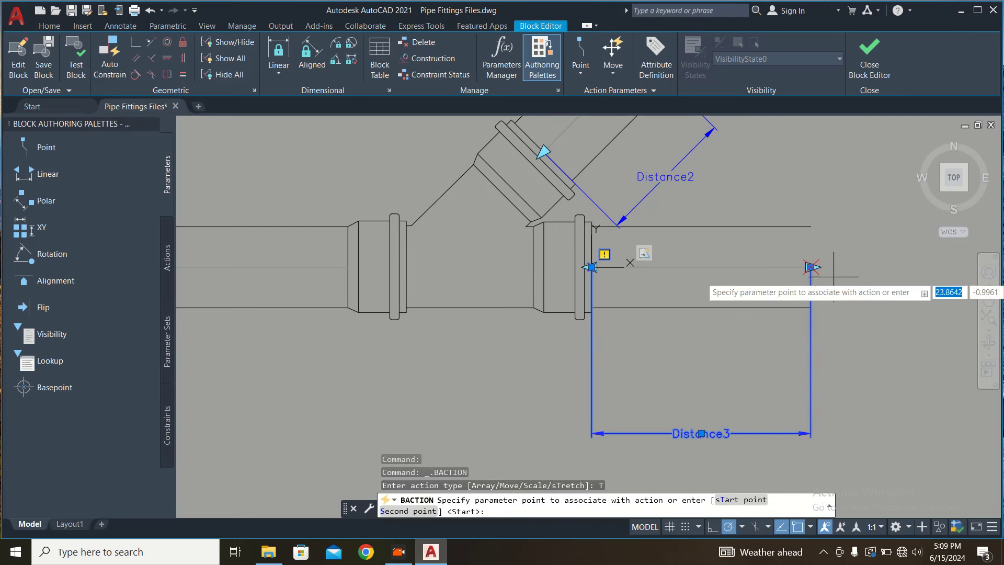
click(811, 268)
click(856, 203)
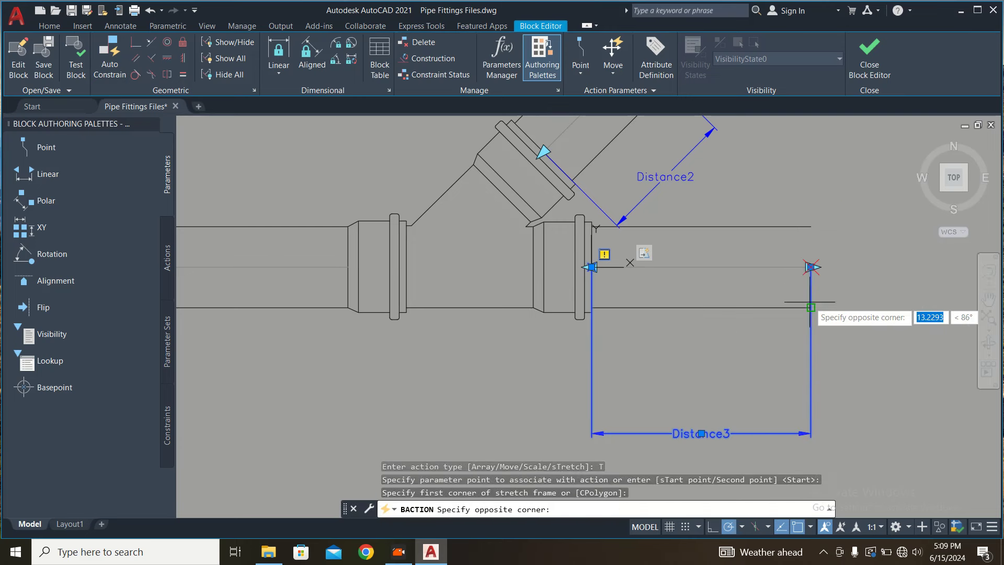
click(756, 349)
click(863, 184)
click(748, 355)
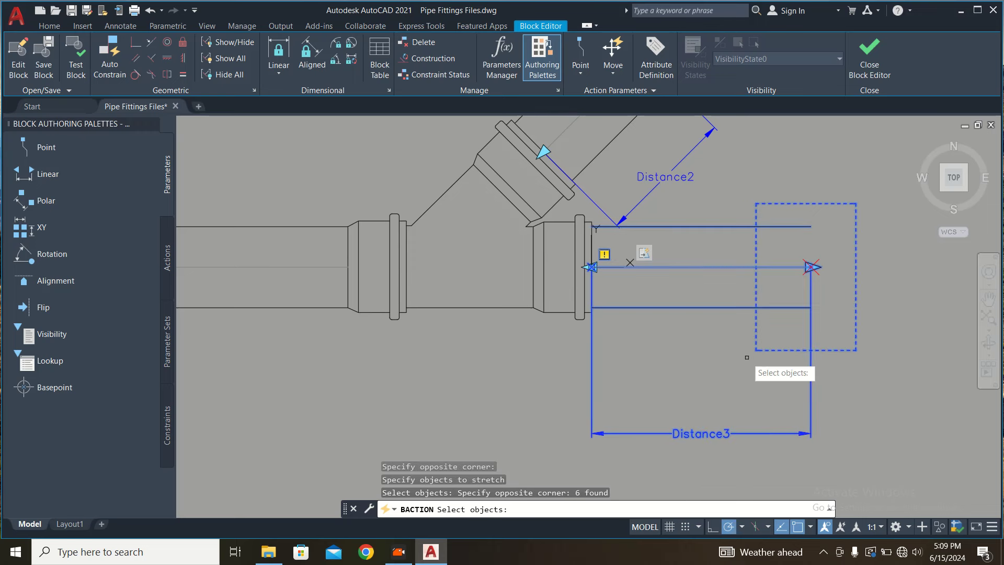
key(Return)
Step: Move the Distance3 dimension line up closer to the pipe
scroll(748, 356, down, 3)
scroll(777, 374, up, 2)
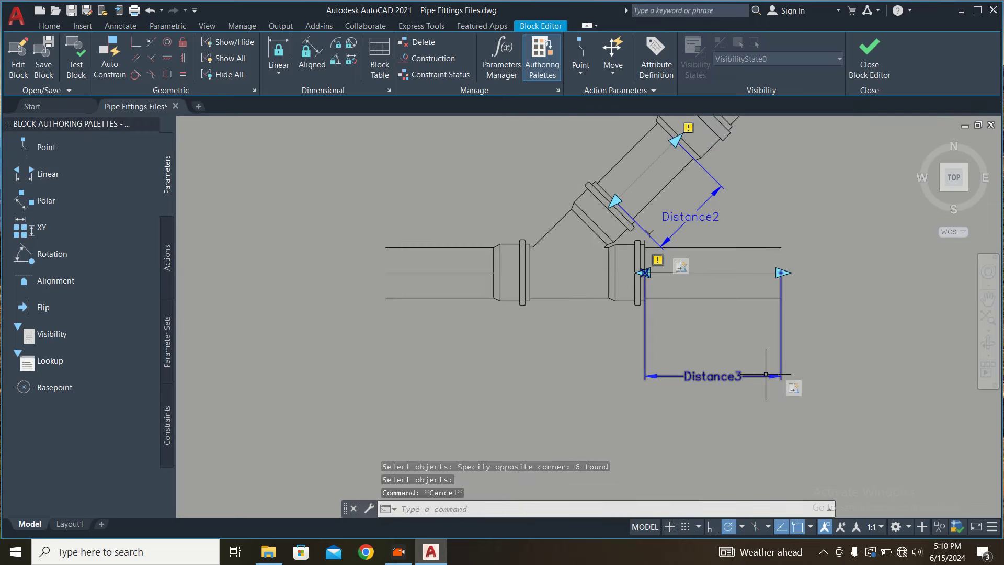
key(Escape)
click(777, 375)
click(712, 375)
key(Escape)
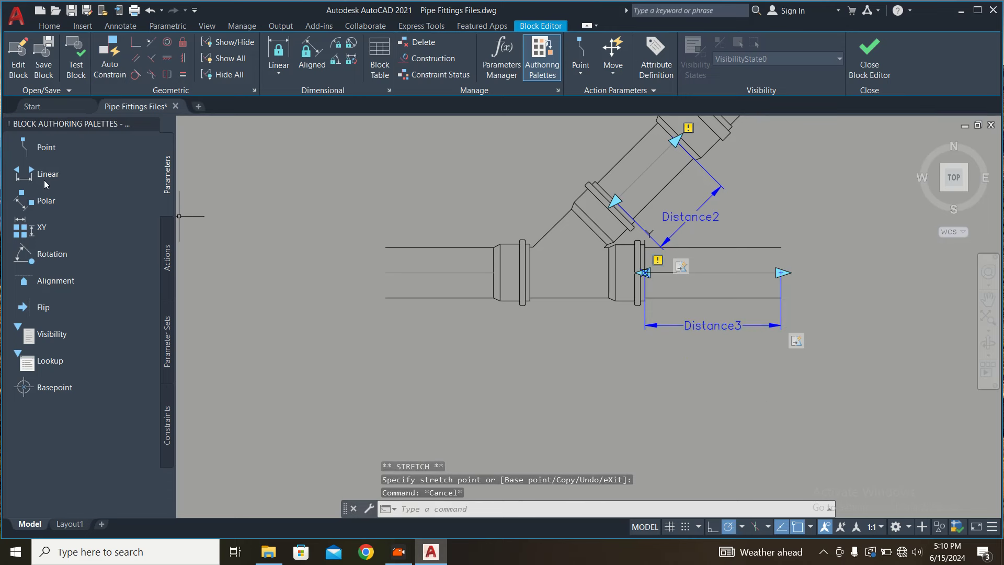
Step: Adjust the object snap settings before placing the next linear parameter
click(49, 177)
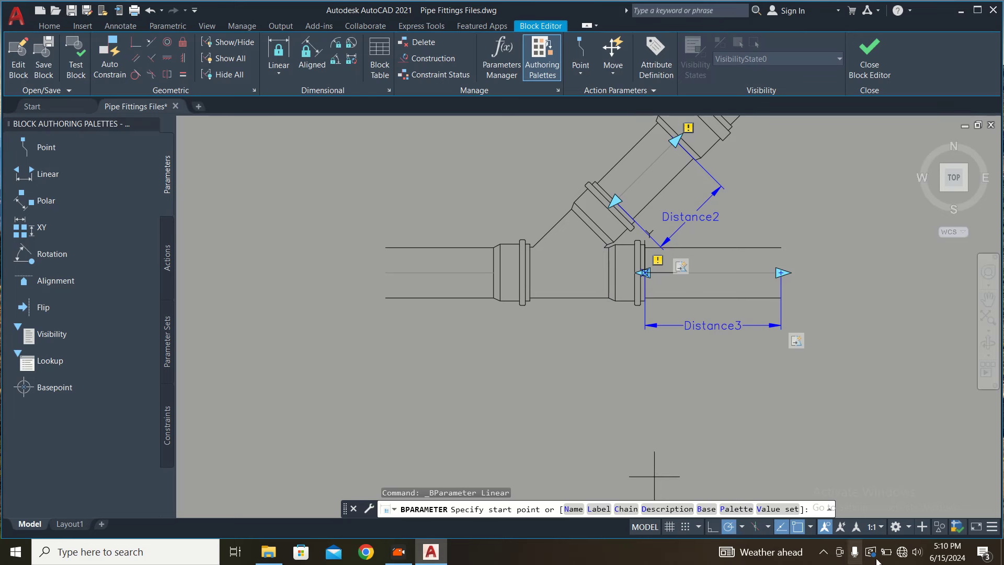
click(810, 526)
click(815, 514)
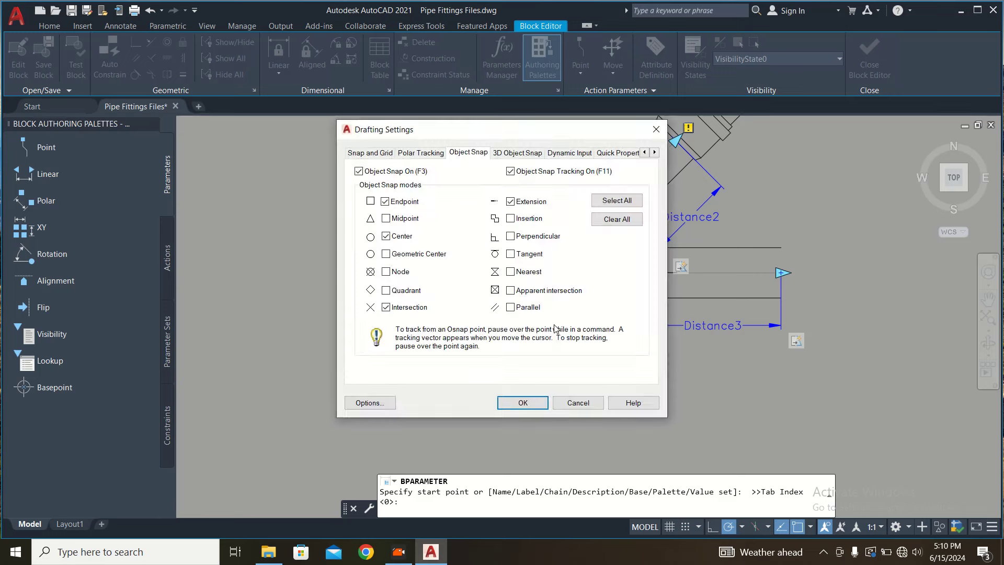
click(523, 402)
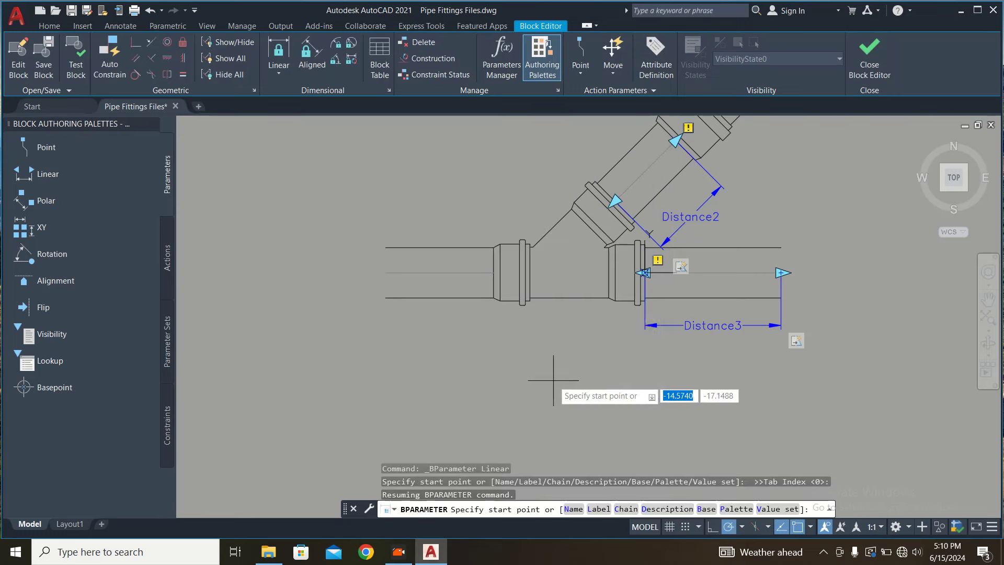
Step: Add a Distance4 linear parameter along the lower horizontal pipe edge
click(569, 298)
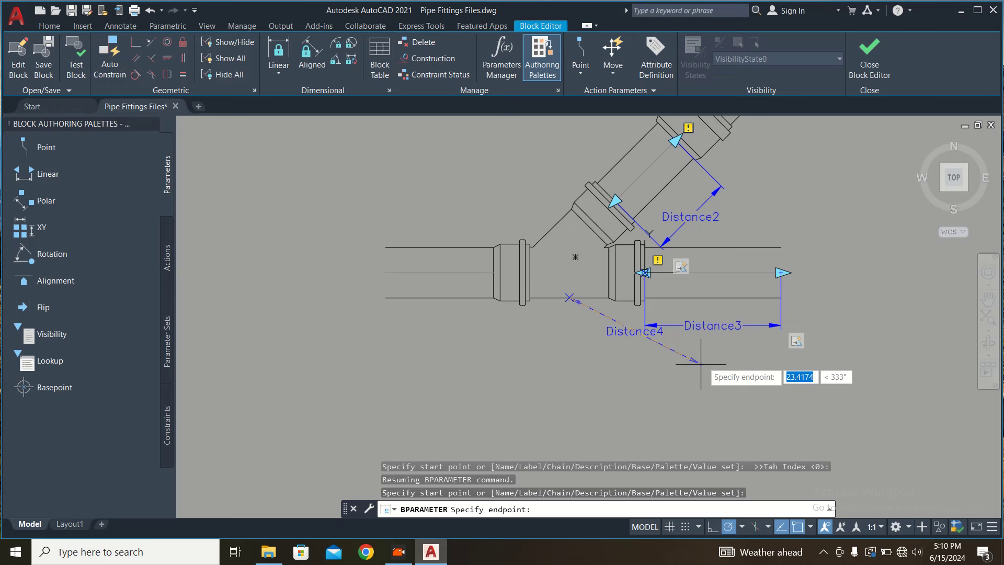
click(783, 273)
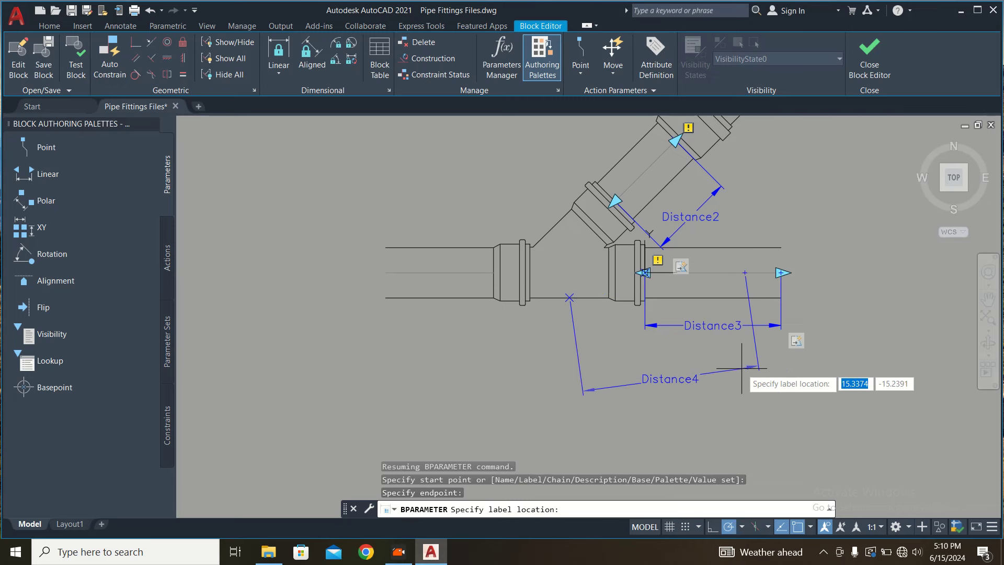
key(Escape)
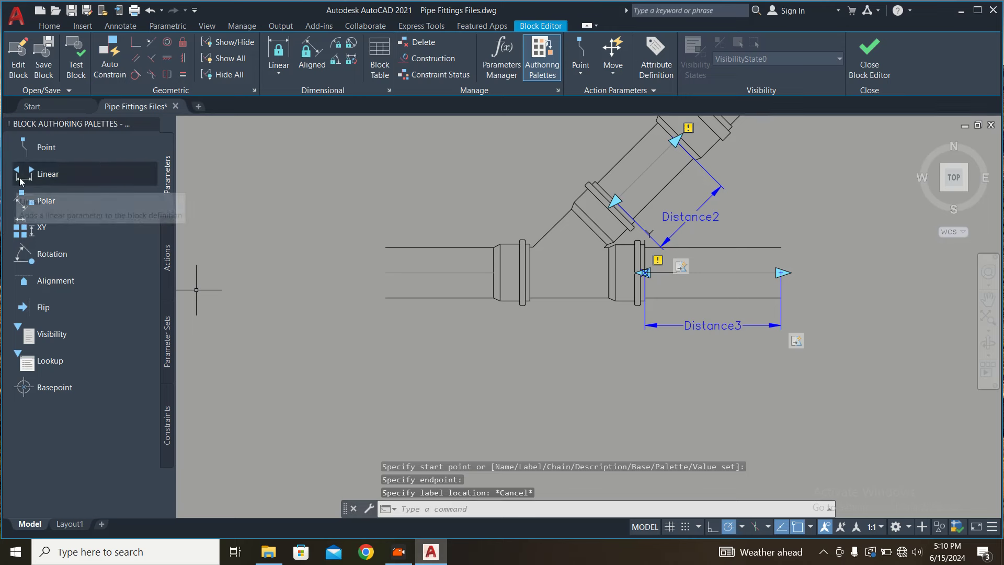
click(47, 173)
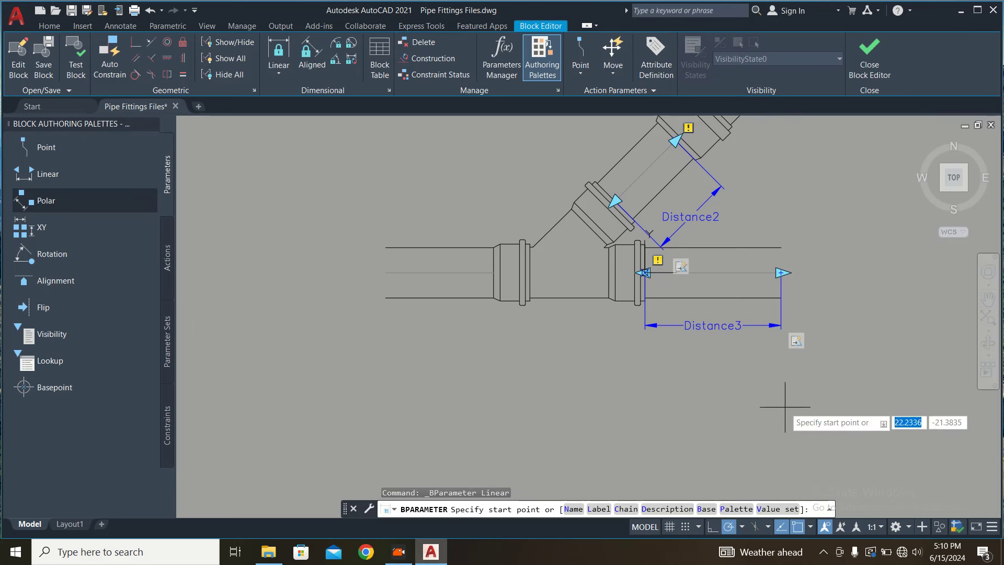
click(570, 298)
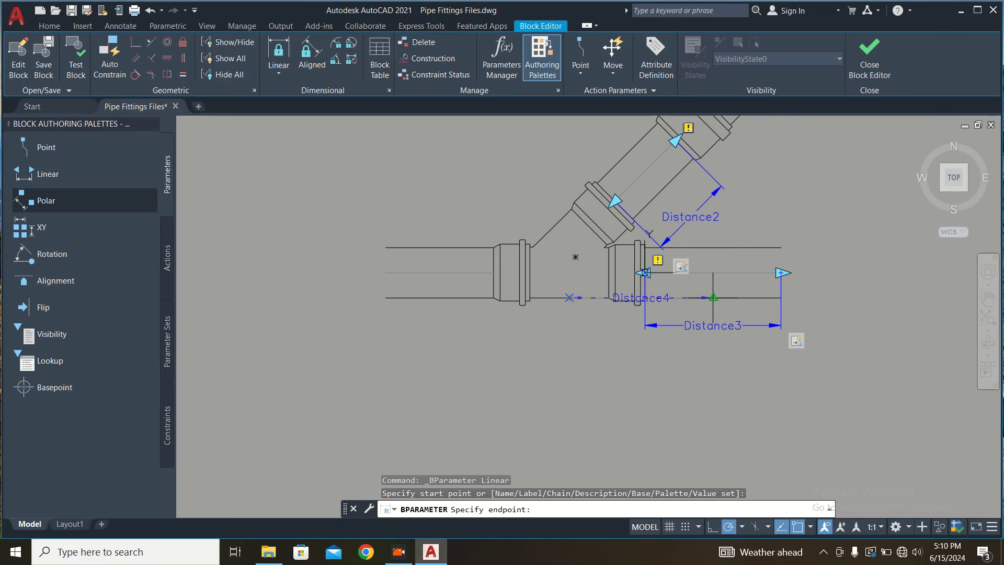
click(713, 297)
middle_drag(700, 376, 665, 334)
click(679, 371)
key(Escape)
Step: Attach a stretch action covering all 88 fitting objects to Distance4, then save the block
double_click(678, 310)
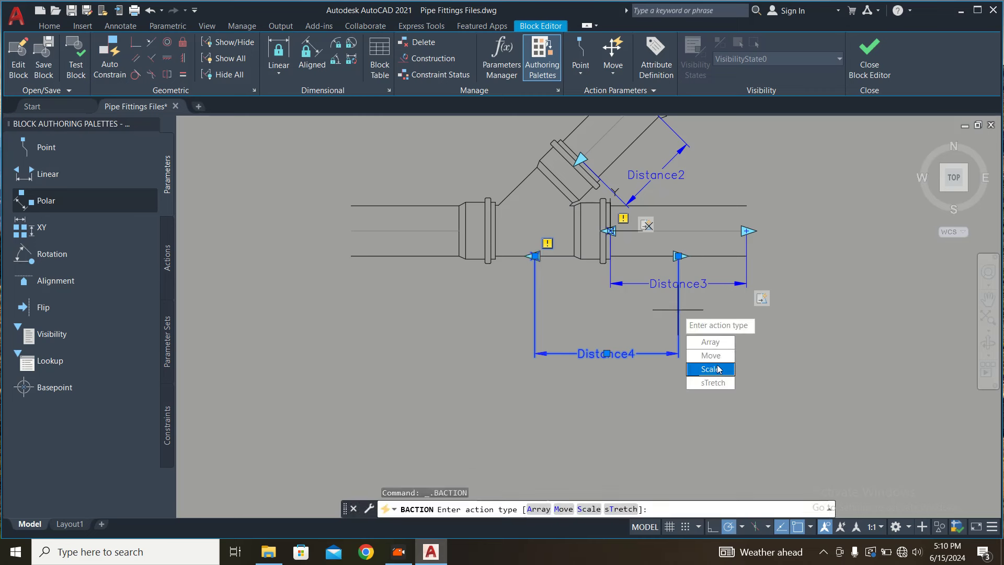
click(728, 383)
scroll(669, 285, down, 2)
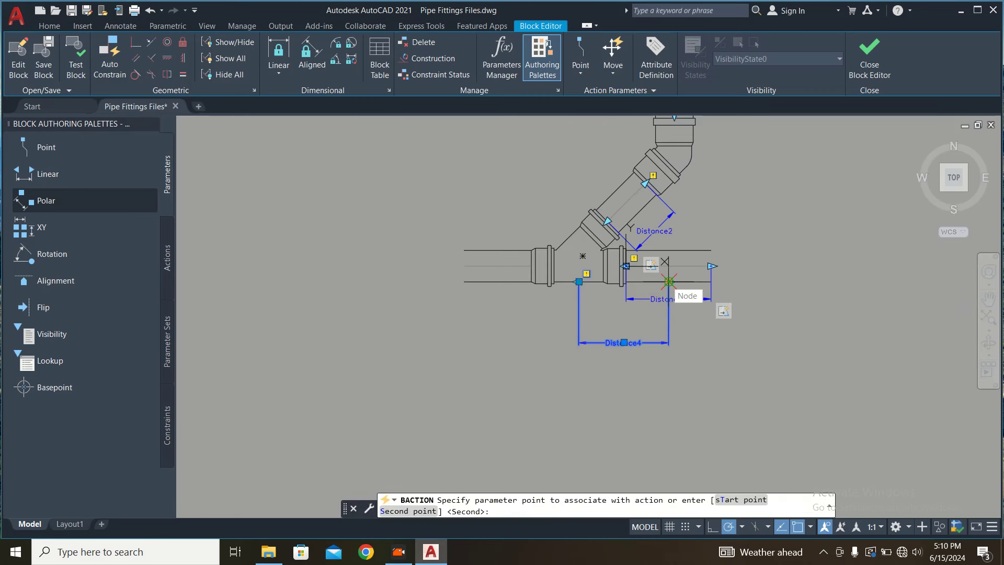
click(669, 282)
scroll(713, 351, down, 3)
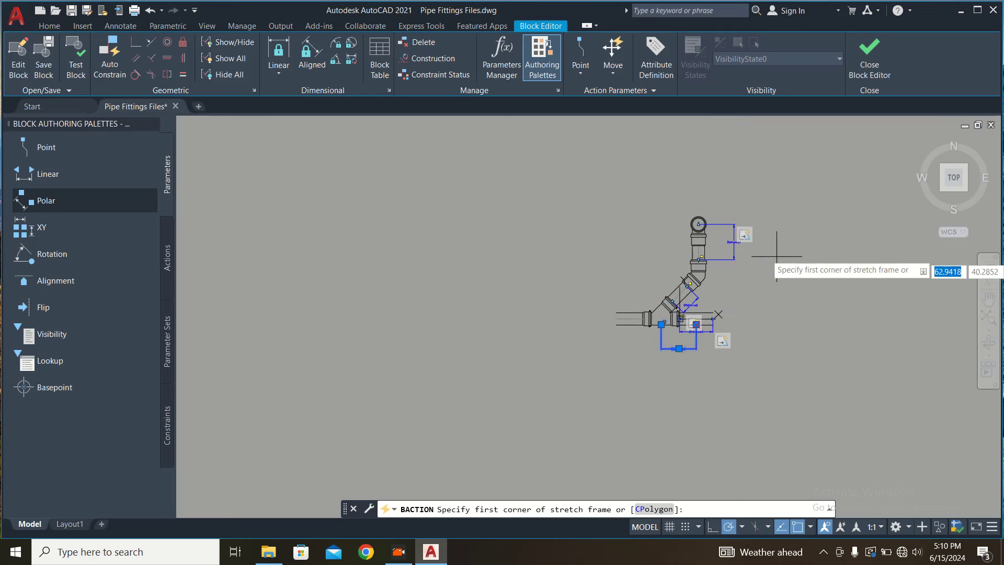
click(801, 195)
click(636, 389)
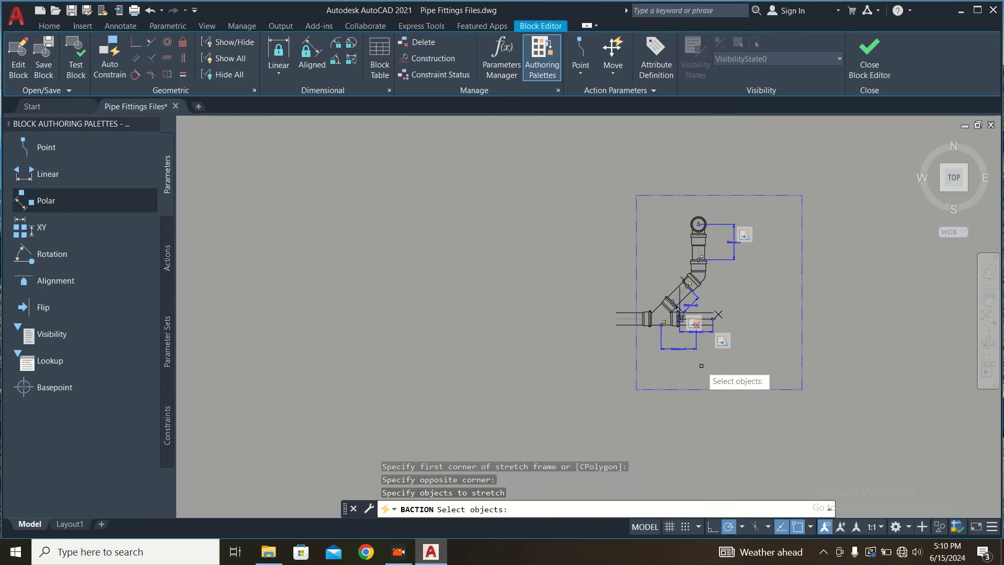
click(637, 191)
key(Return)
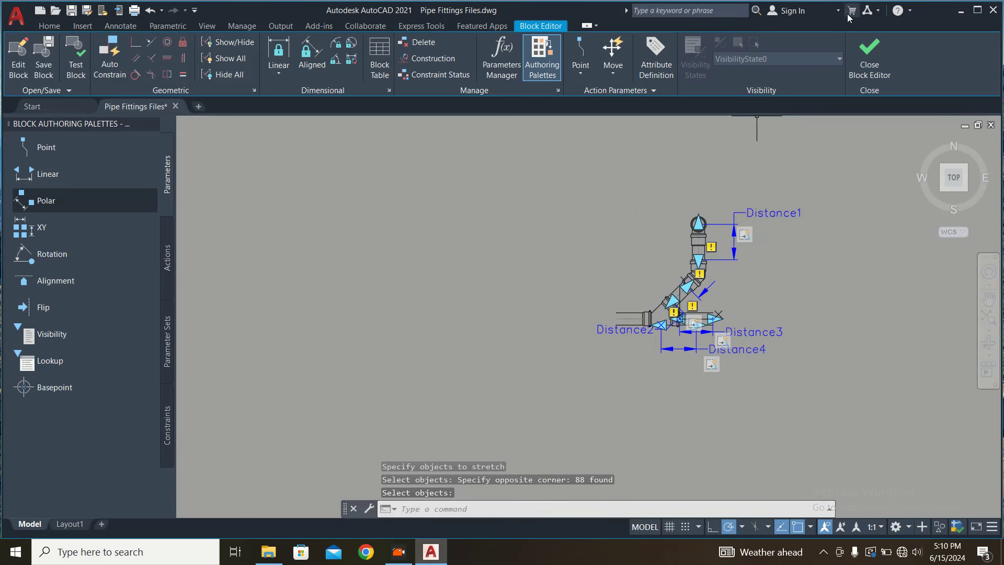
click(860, 58)
click(500, 267)
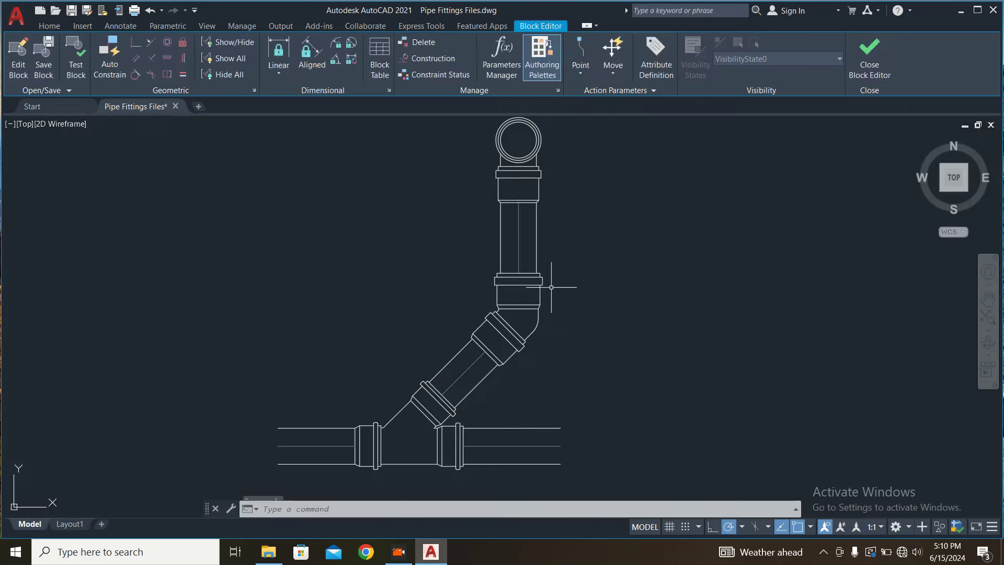
Step: Test-stretch the tee branch to the right with the horizontal grip, then cancel
scroll(544, 337, down, 5)
scroll(518, 376, up, 5)
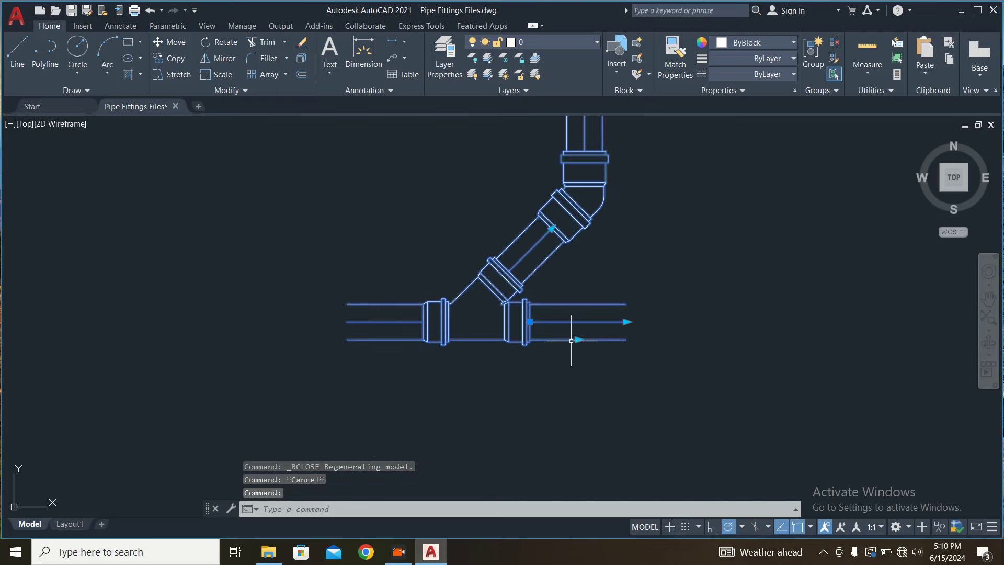
click(577, 339)
click(808, 339)
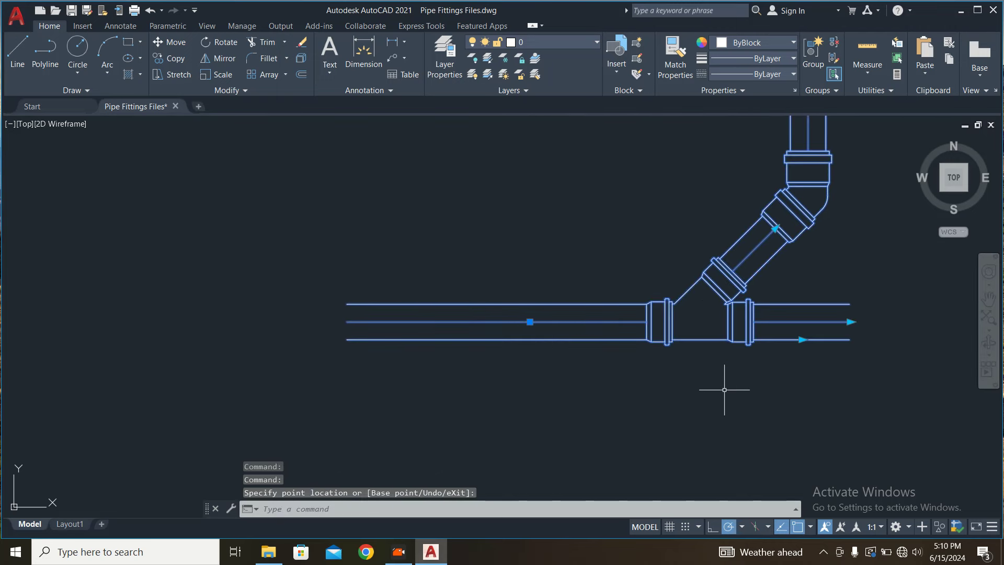
scroll(691, 366, down, 5)
key(Escape)
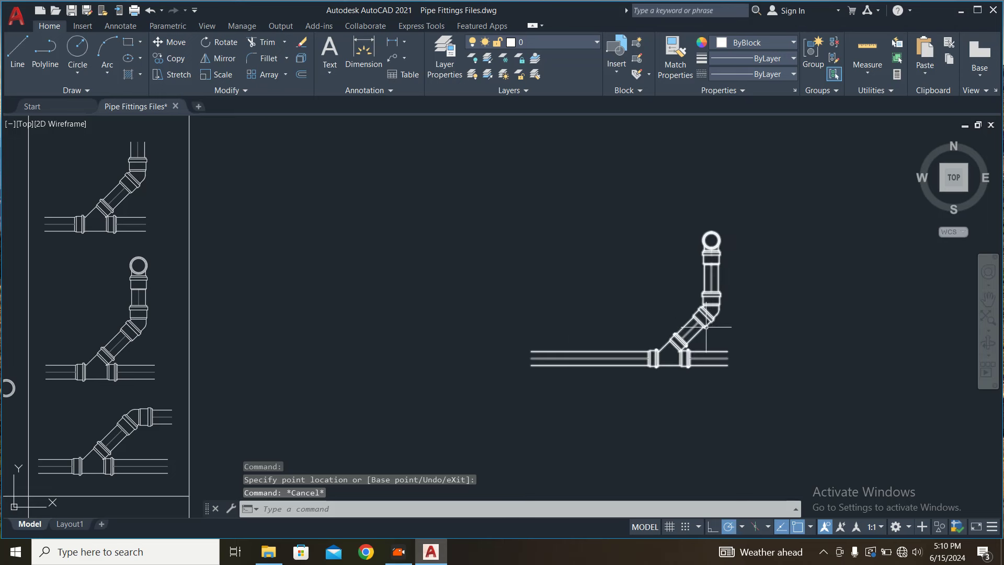
Step: Reopen the pipe block in the Block Editor and show the actions list
scroll(701, 334, down, 2)
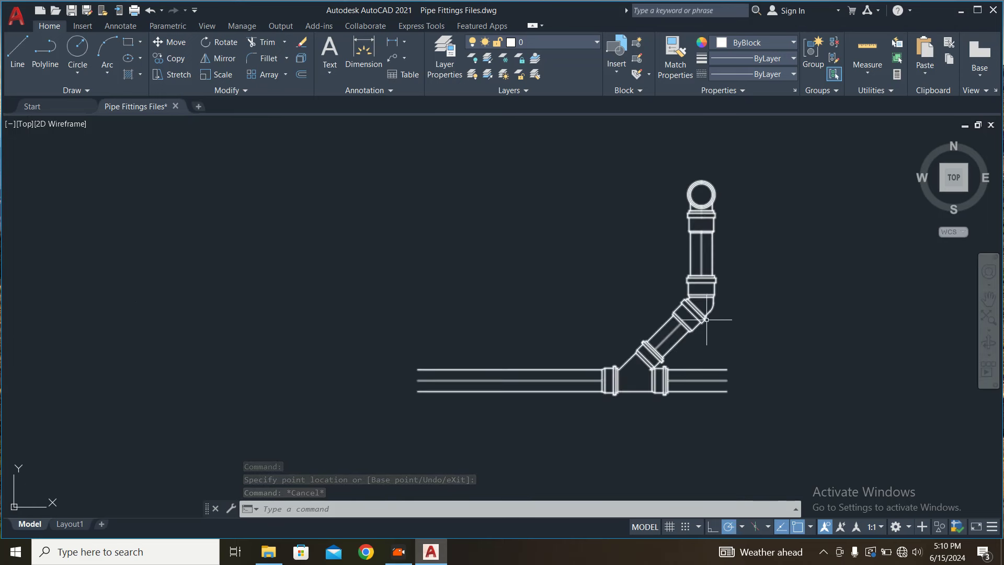
double_click(706, 318)
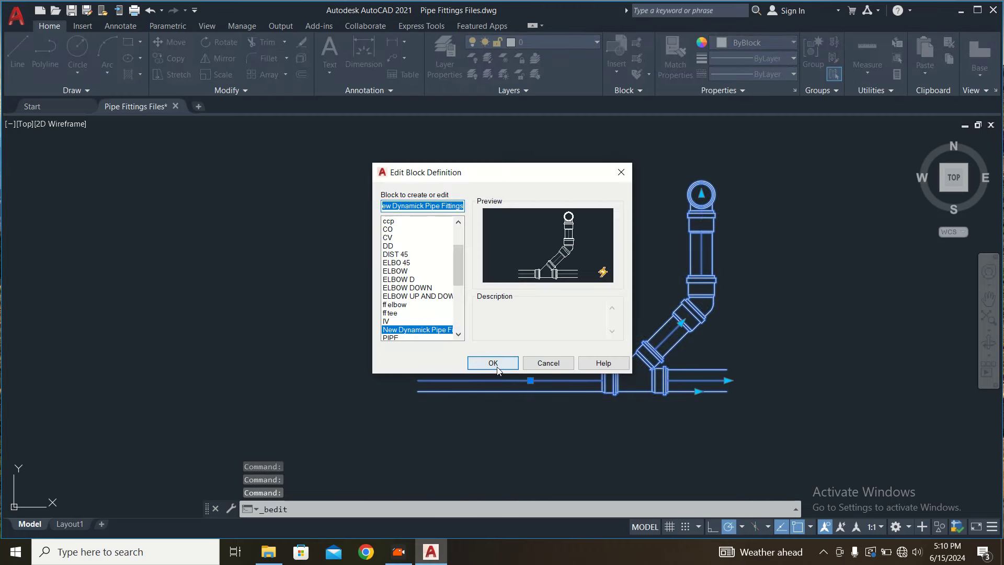
click(493, 363)
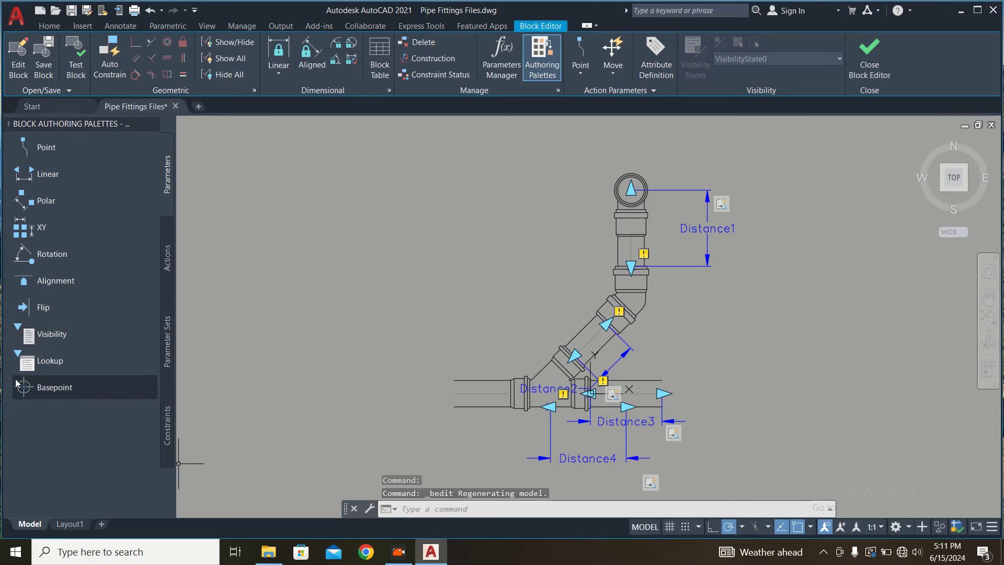
click(167, 257)
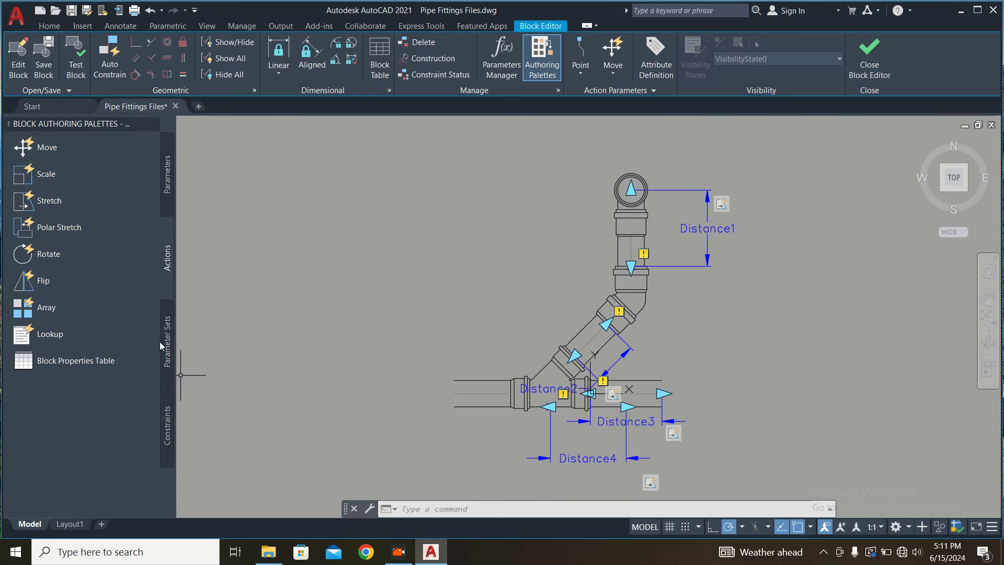
Step: Delete the stray lookup parameter from the block
click(166, 177)
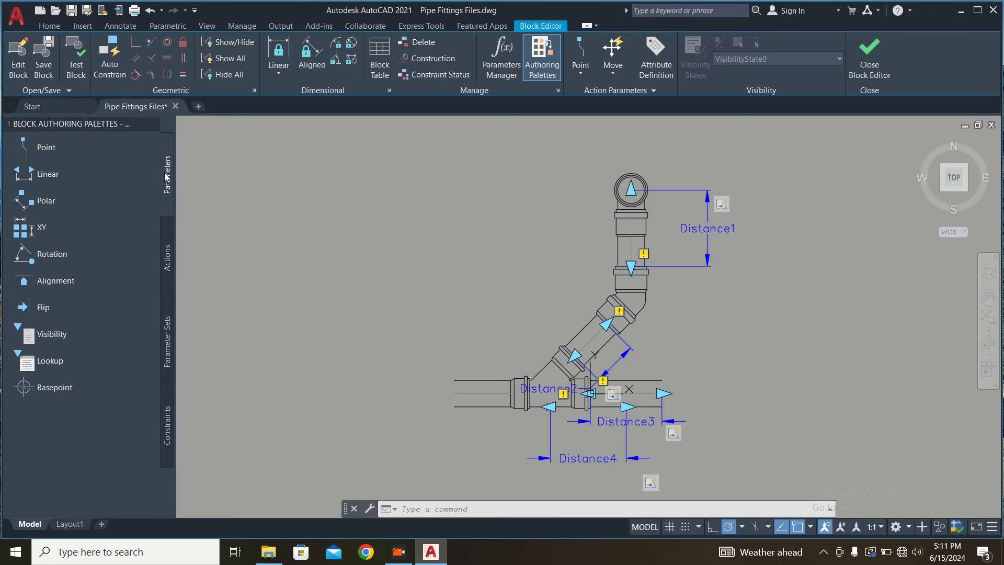
middle_drag(453, 346, 410, 291)
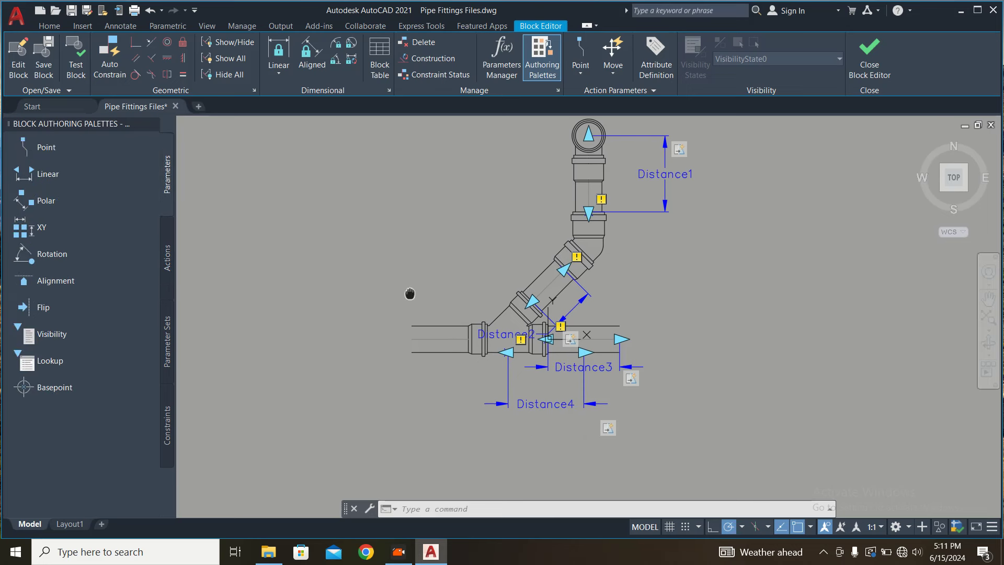
click(42, 227)
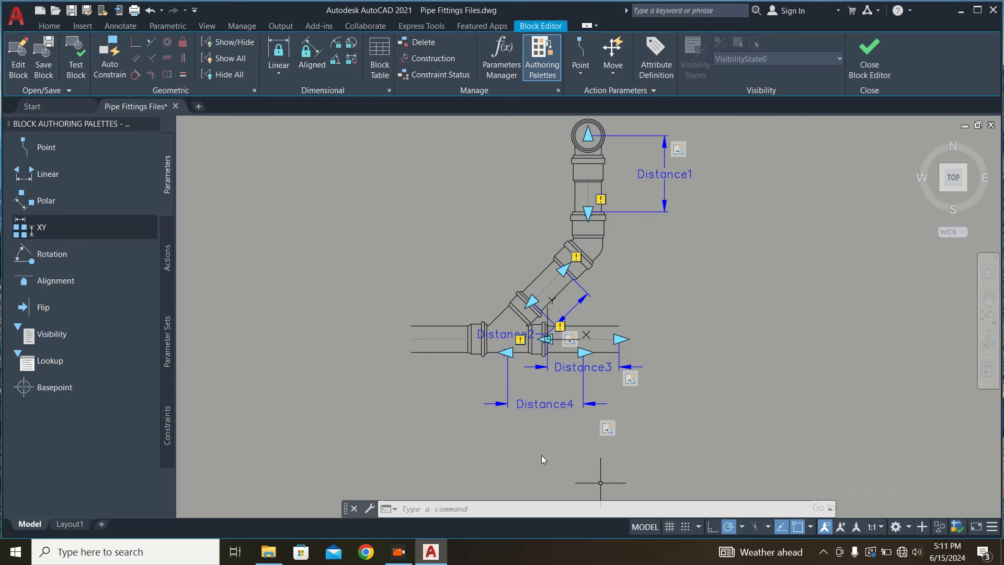
key(Return)
key(Escape)
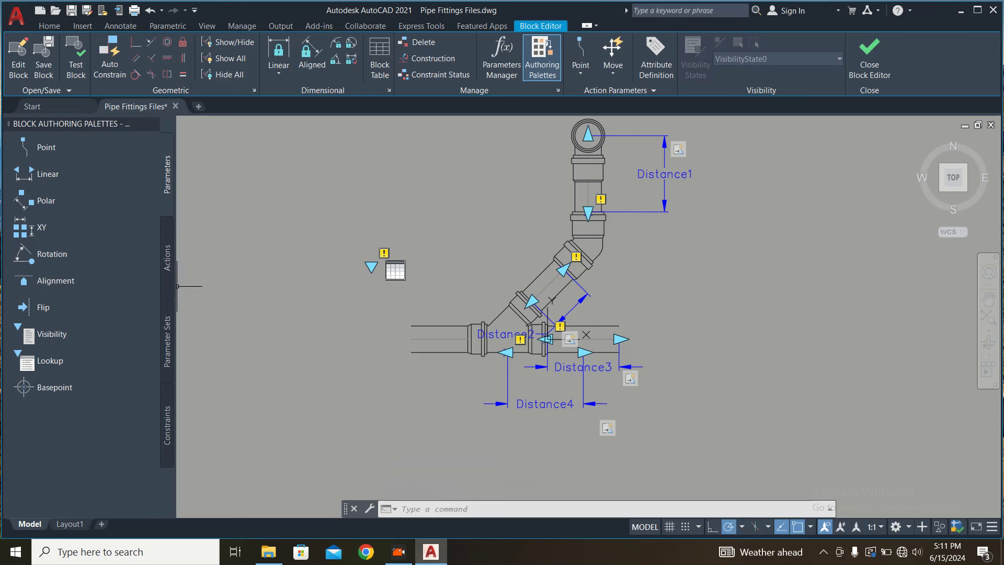
click(501, 243)
click(310, 286)
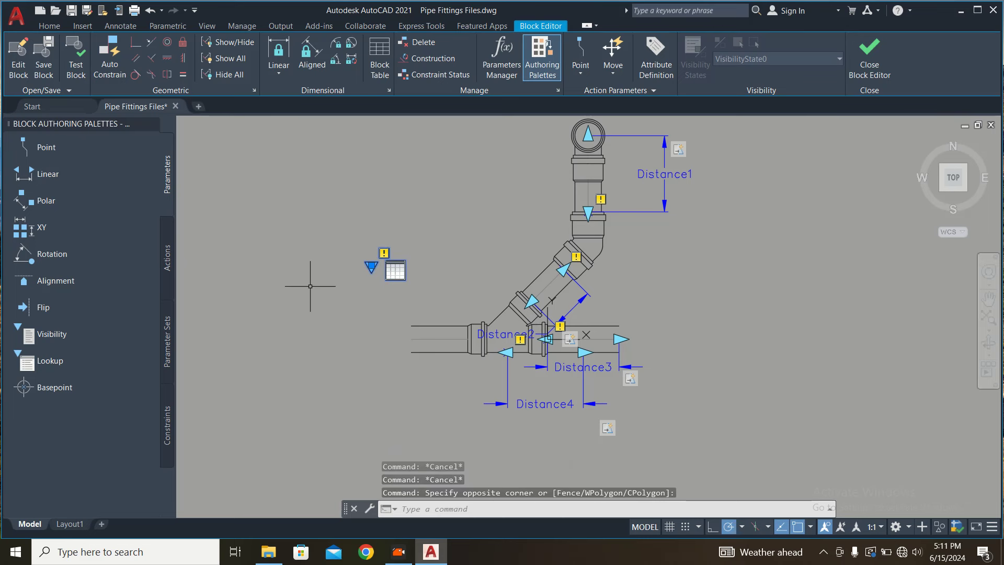
key(Delete)
Step: Place a one-grip Block Properties Table right of the fitting, closing its table empty
click(163, 264)
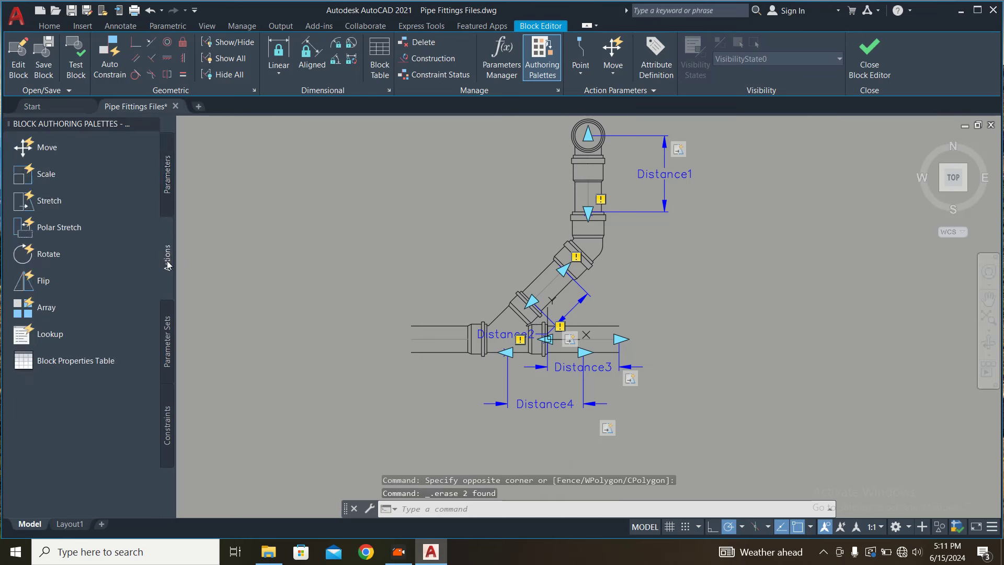
click(58, 368)
click(650, 282)
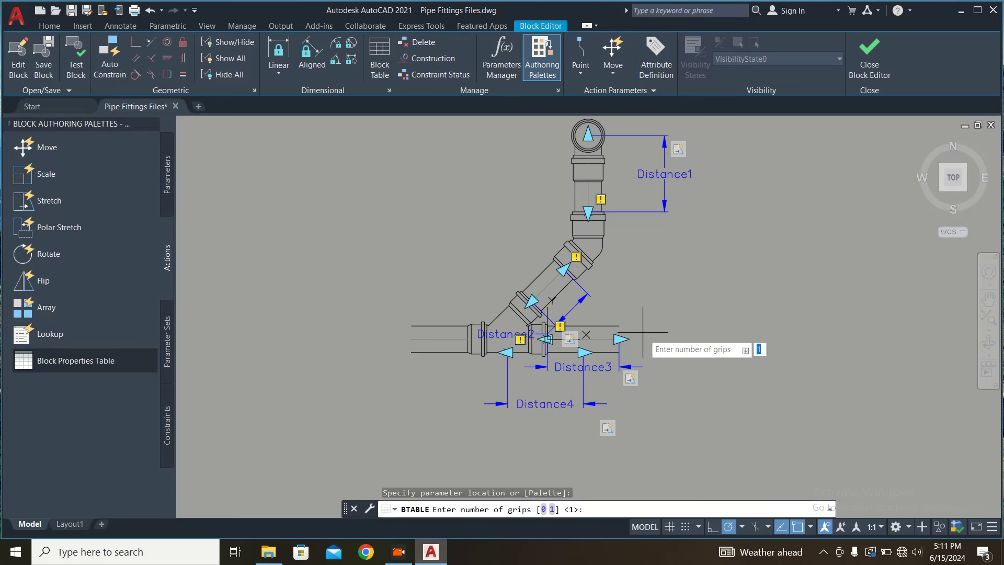
key(Return)
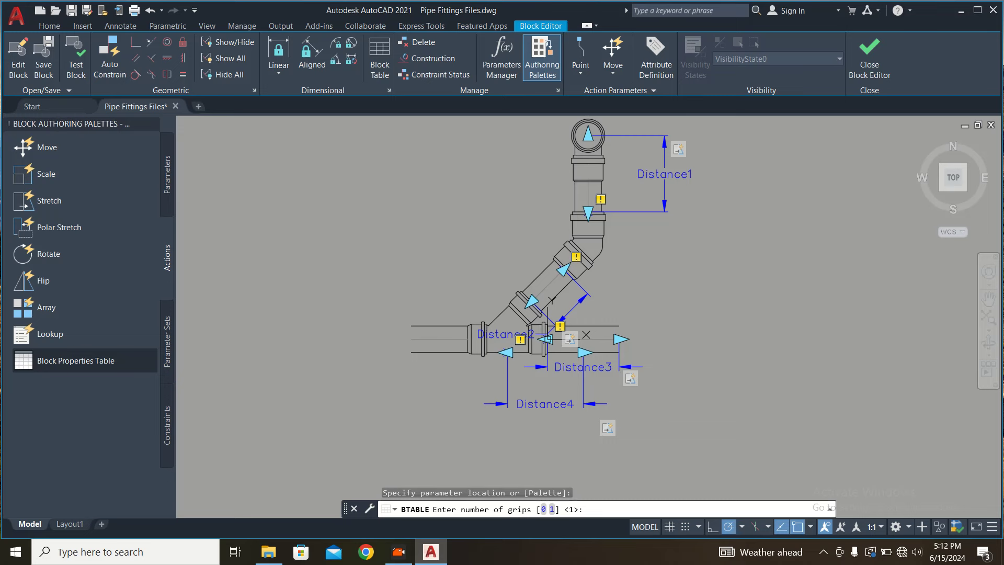
mouse_move(268, 66)
mouse_down()
mouse_move(554, 141)
mouse_move(805, 133)
mouse_up()
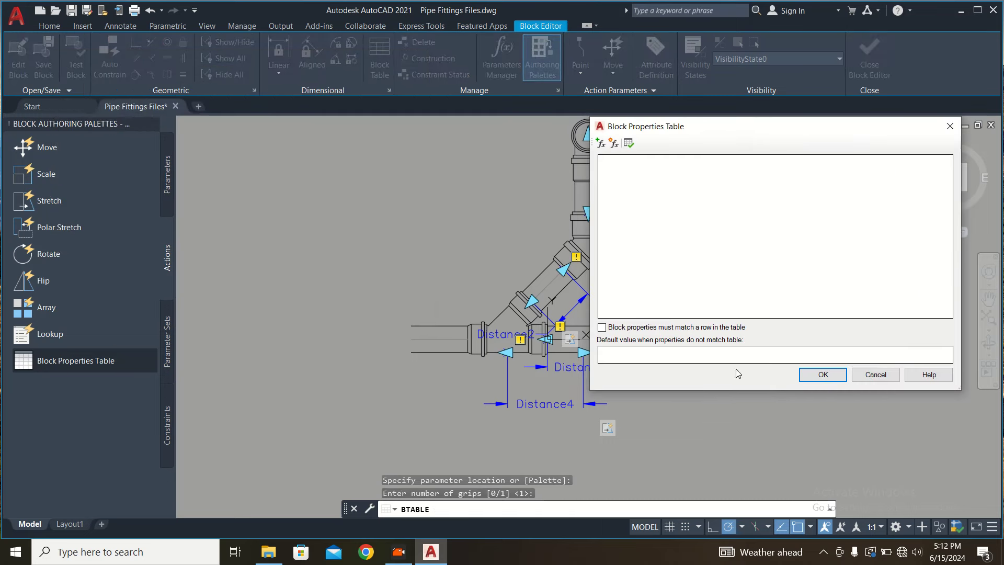
click(822, 375)
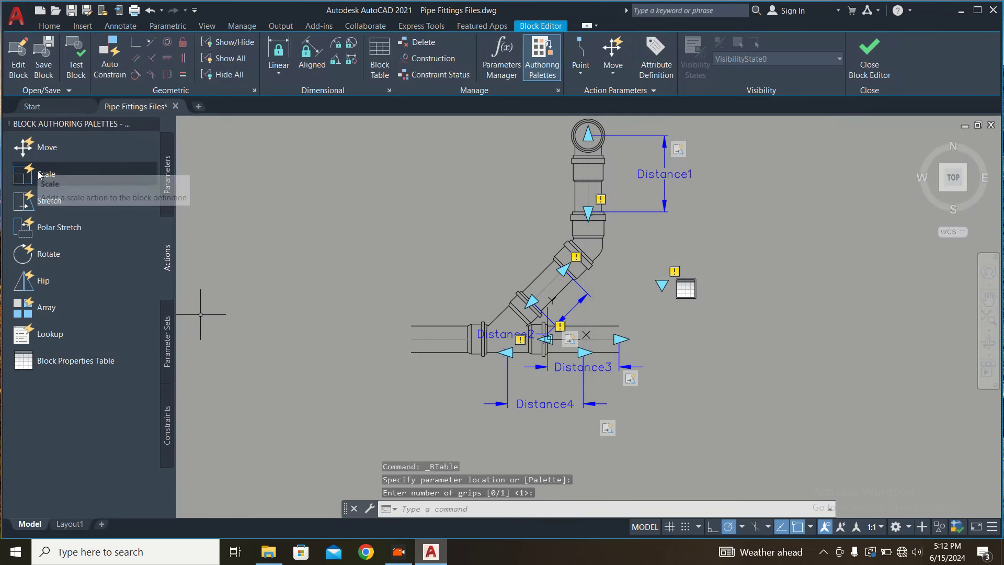
click(168, 172)
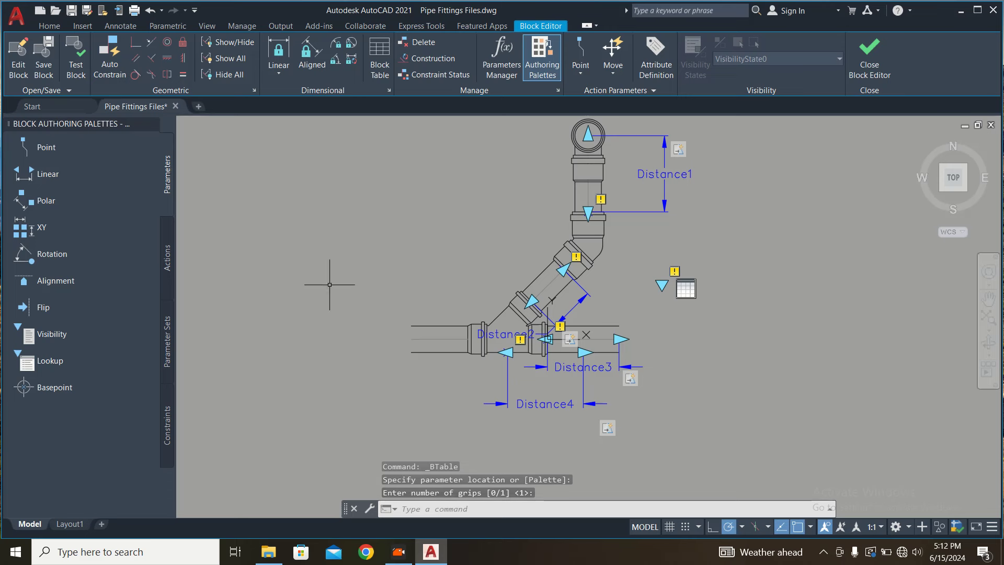
click(31, 147)
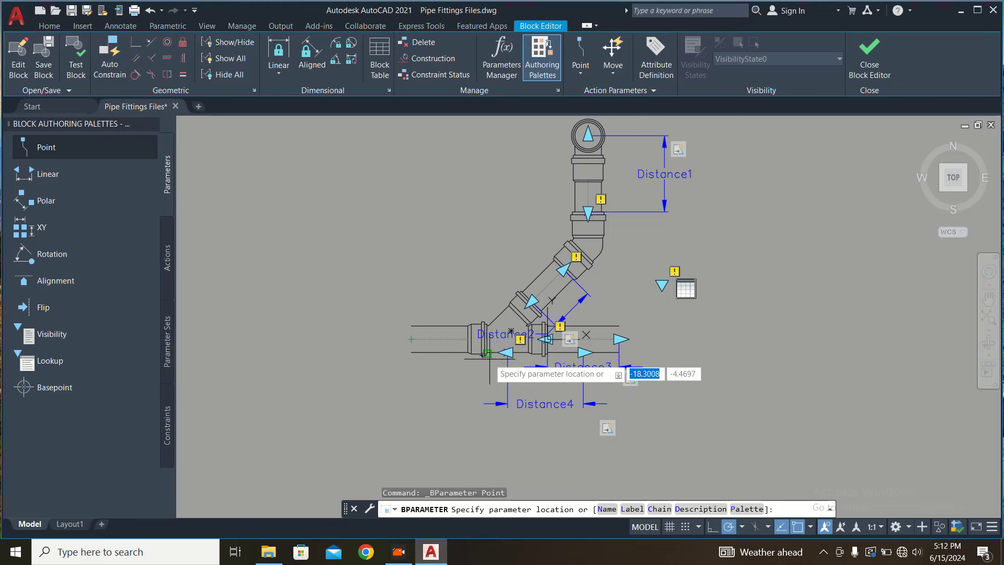
scroll(476, 350, up, 6)
click(428, 301)
middle_click(603, 269)
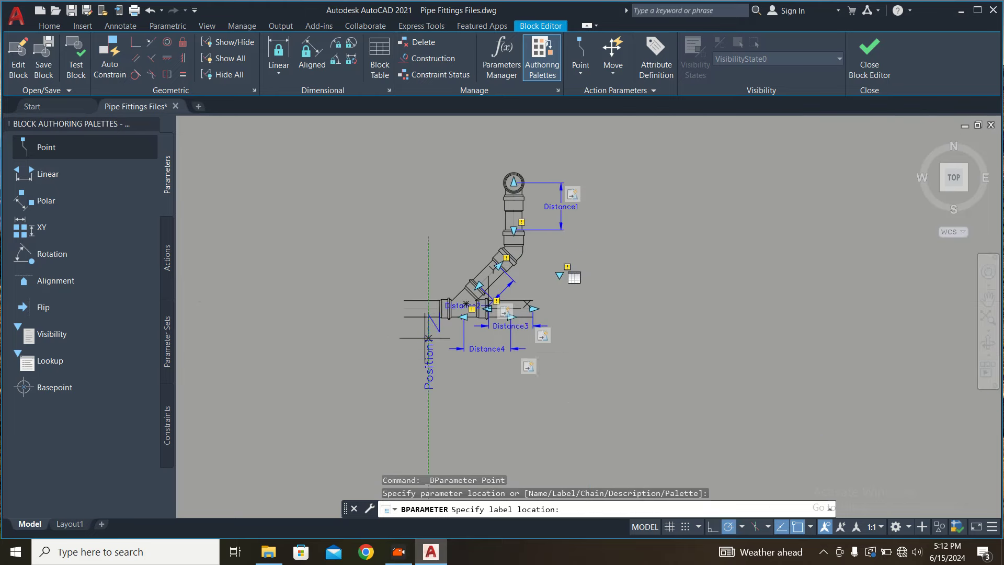
scroll(408, 260, up, 3)
scroll(408, 261, up, 1)
scroll(408, 261, down, 3)
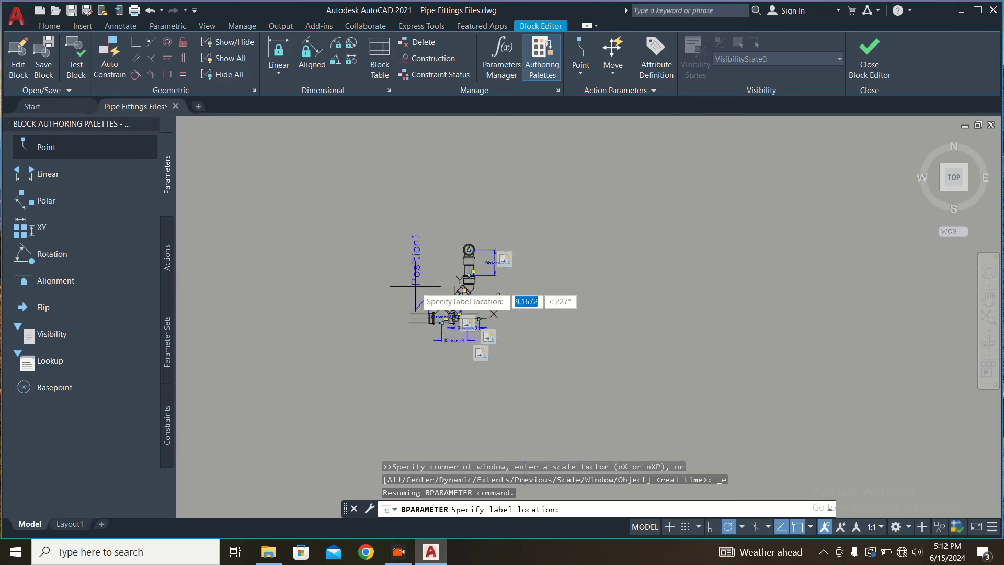
scroll(515, 366, down, 2)
click(525, 403)
scroll(594, 366, up, 4)
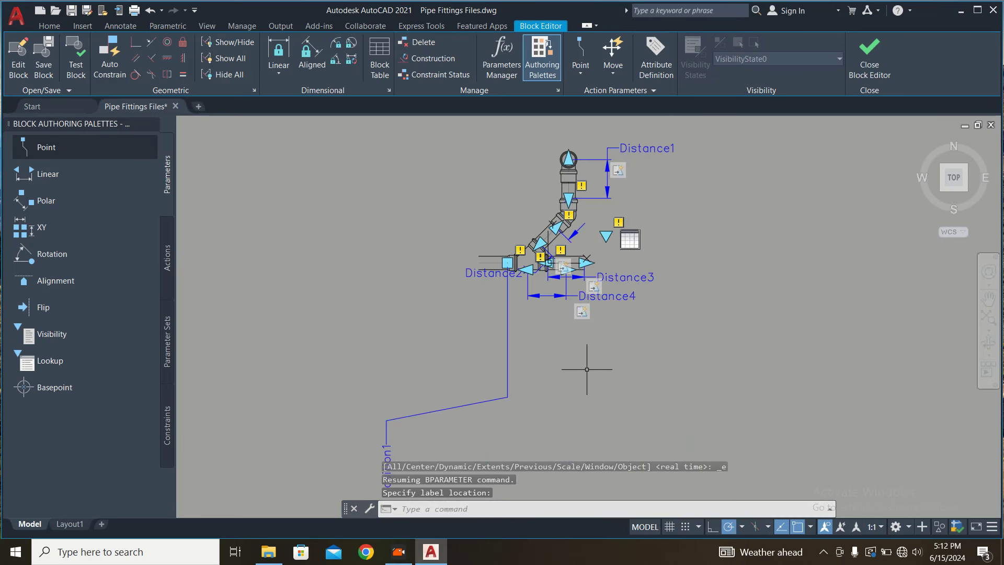
double_click(506, 314)
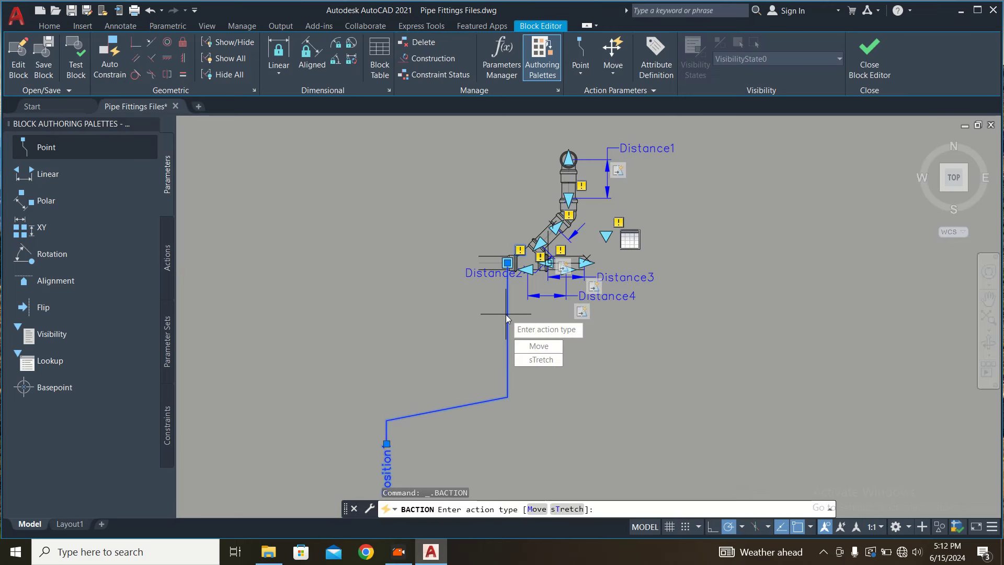
key(Escape)
key(Escape)
click(541, 339)
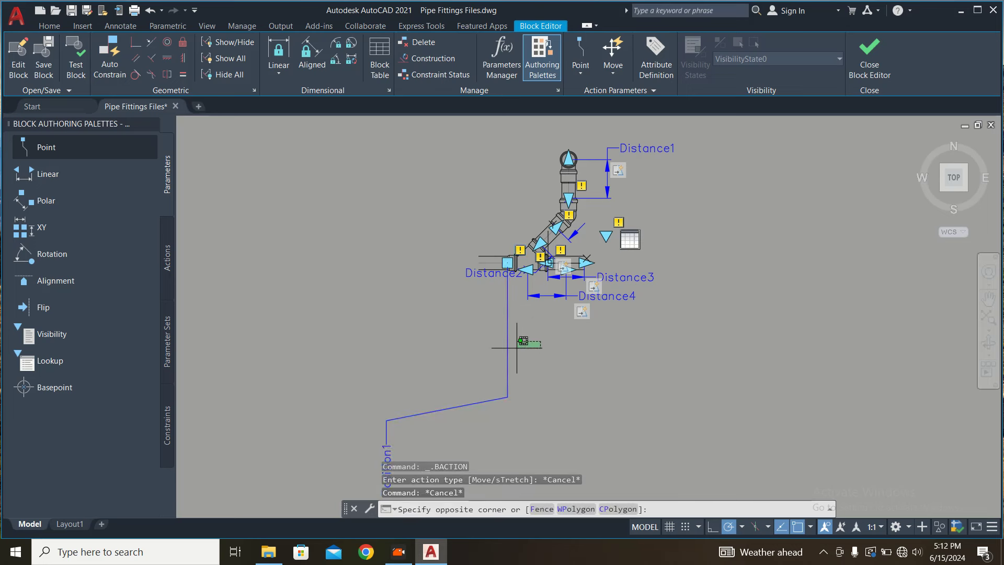
click(463, 368)
key(Delete)
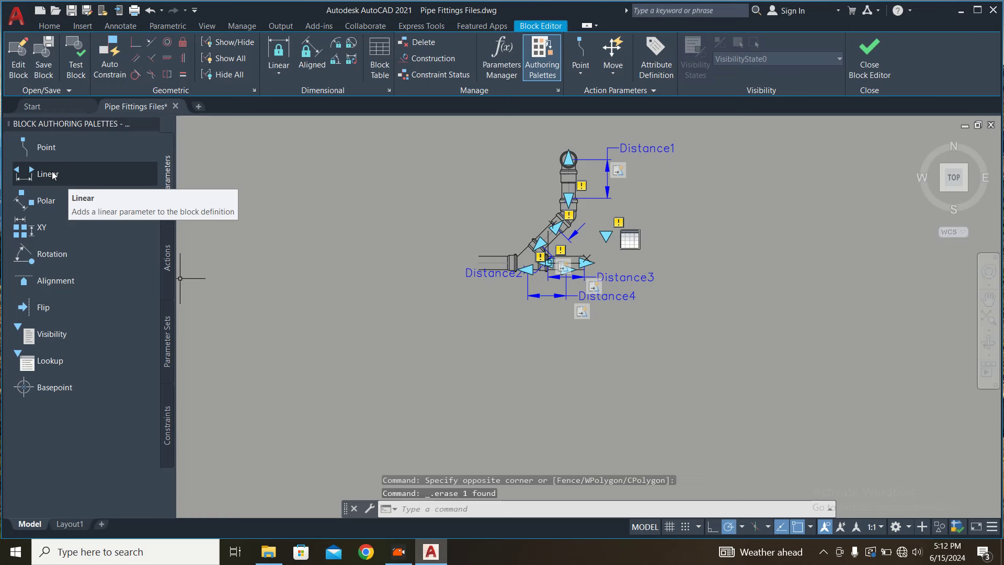
Step: Add a Distance5 linear parameter starting at the tee's left end, labelled below the pipe
click(53, 175)
scroll(520, 251, up, 4)
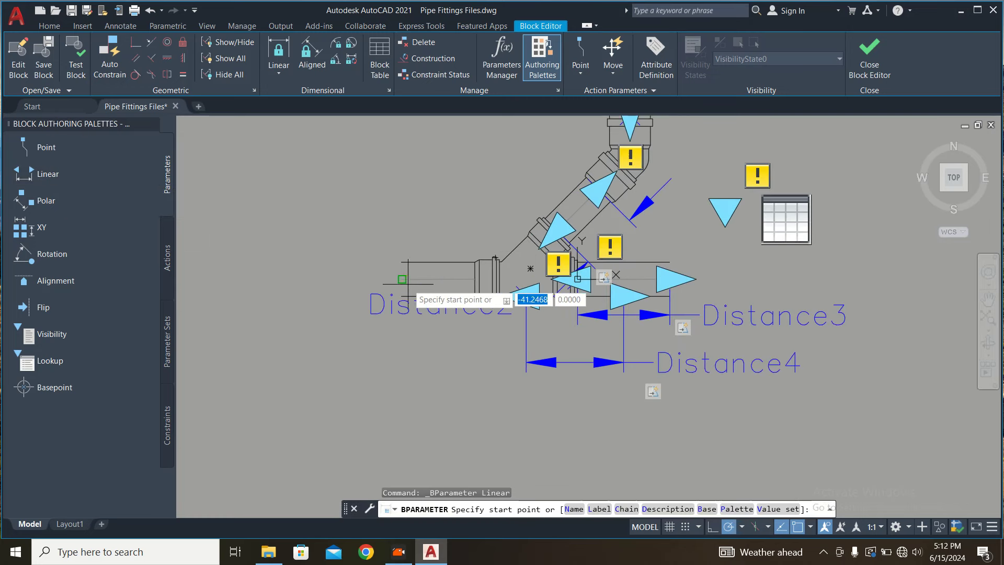
click(439, 283)
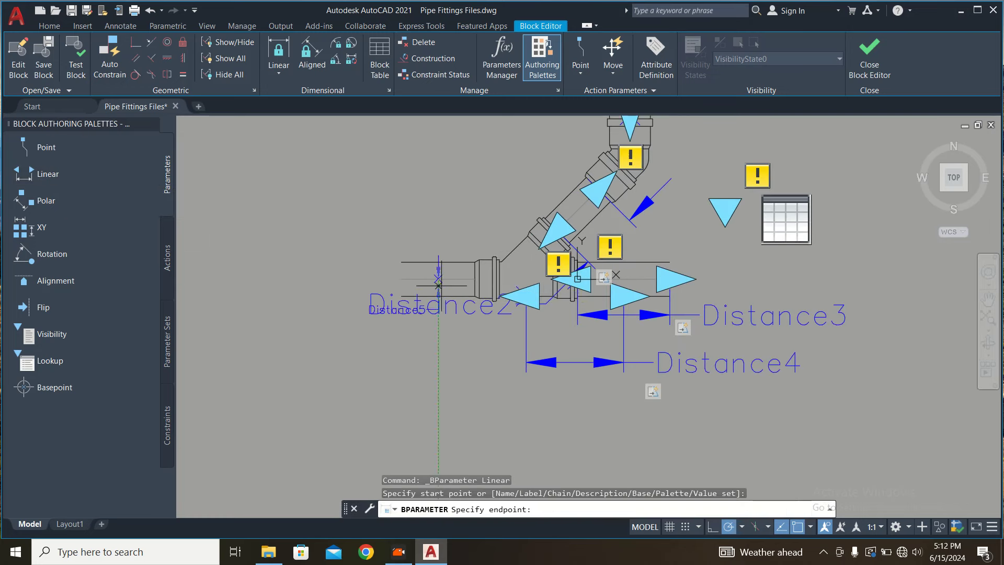
click(623, 279)
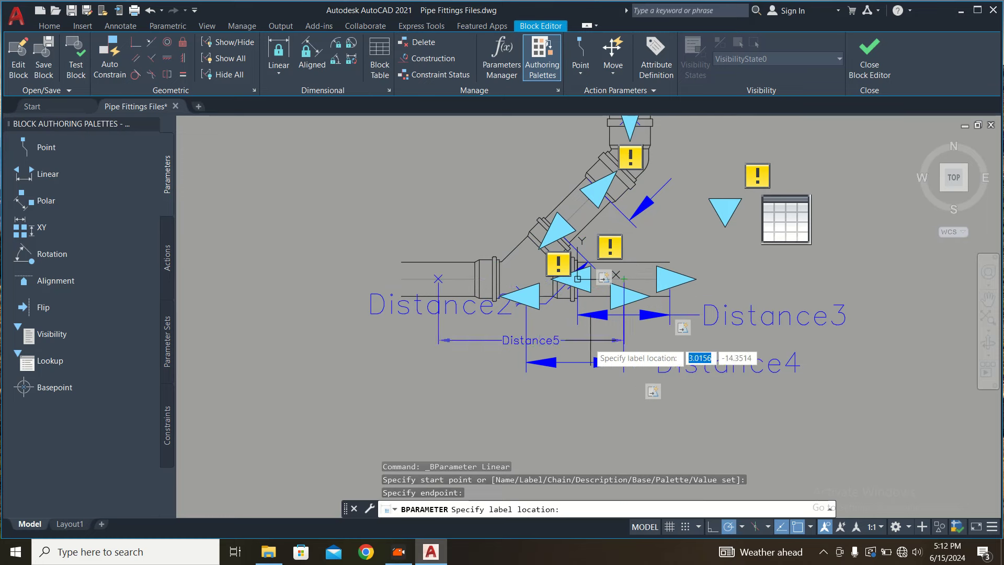
scroll(591, 351, down, 2)
click(577, 379)
scroll(574, 417, down, 1)
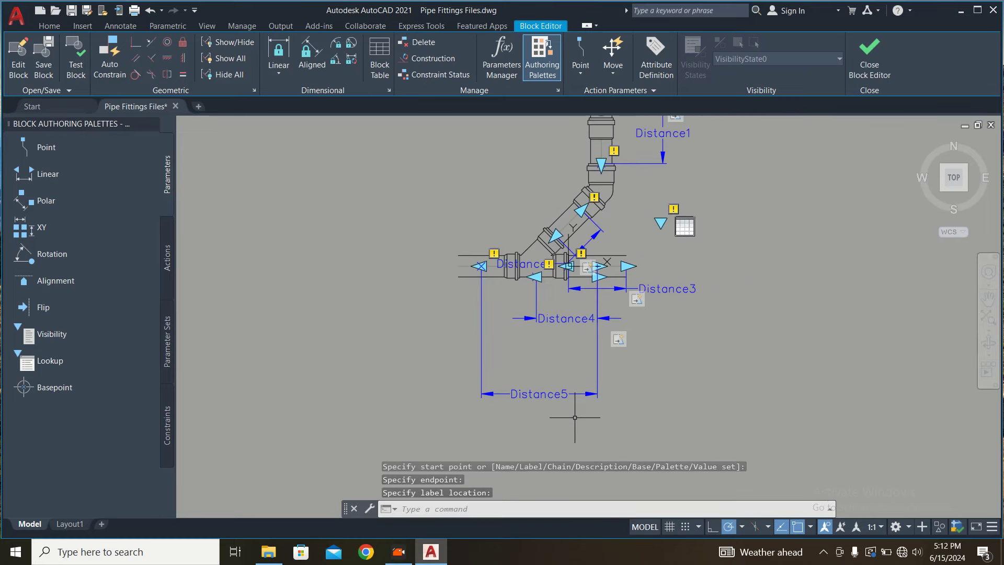
key(Escape)
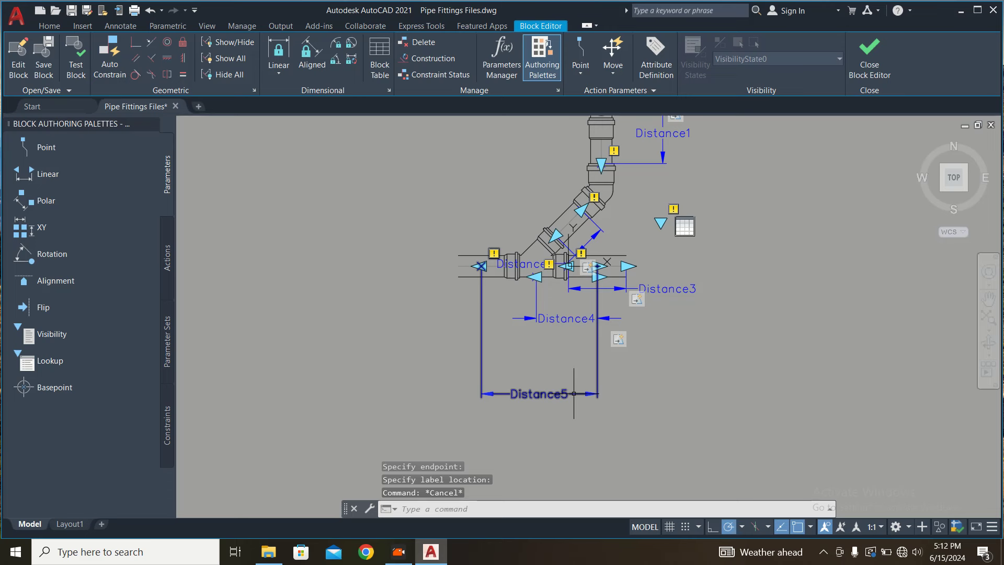
Step: Inspect Distance5's properties, then clear the selection
click(538, 394)
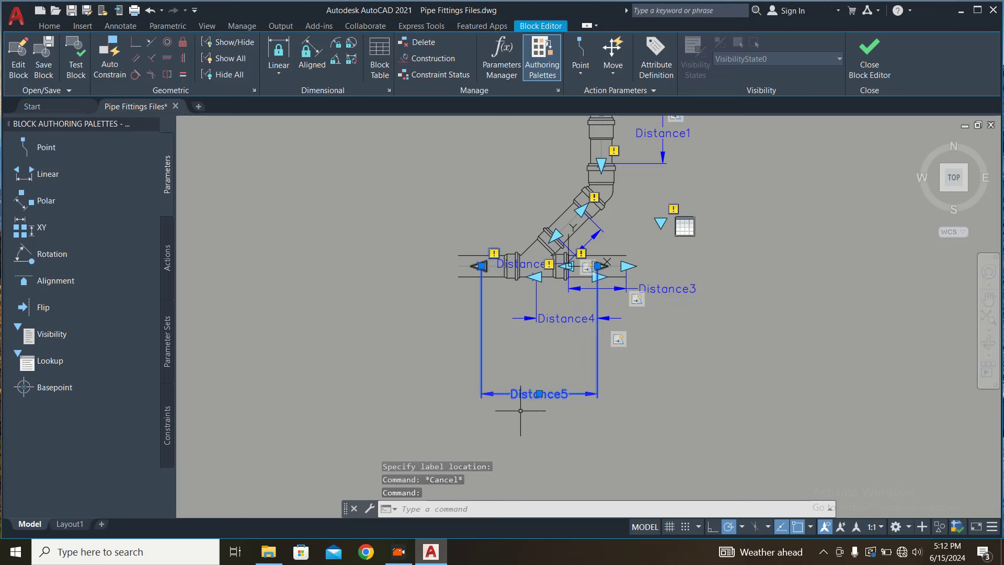
key(ctrl+1)
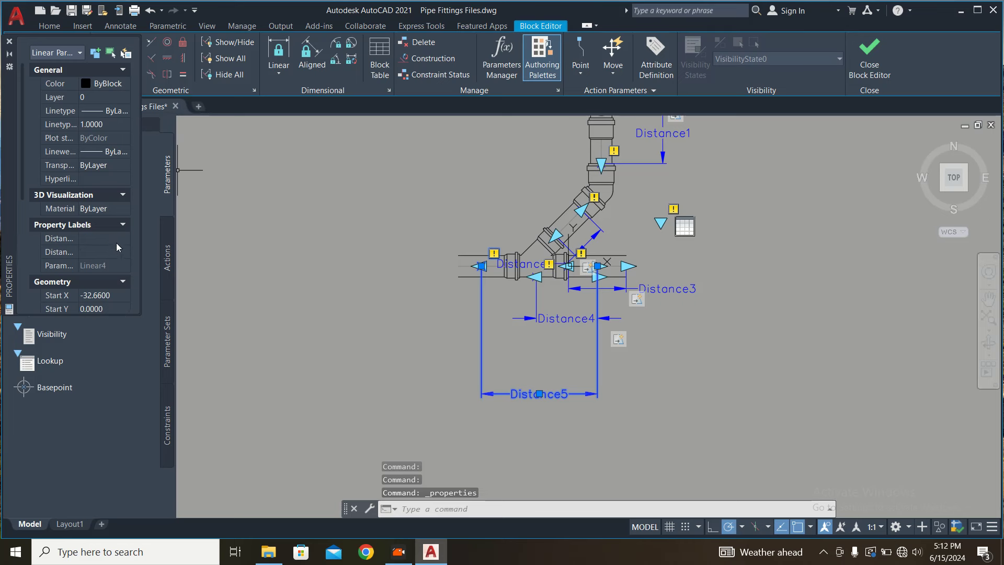
click(9, 43)
key(Escape)
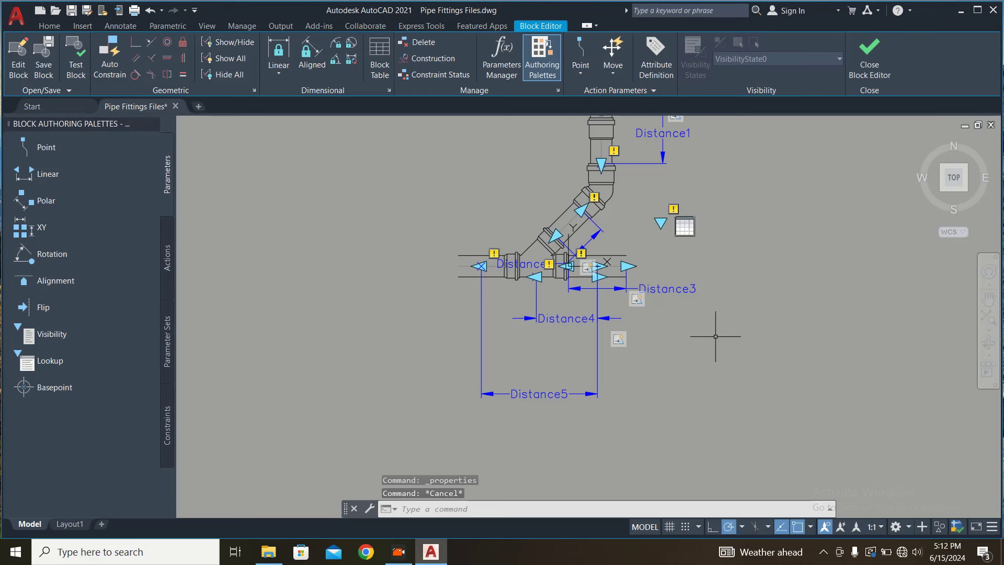
middle_drag(712, 336, 669, 357)
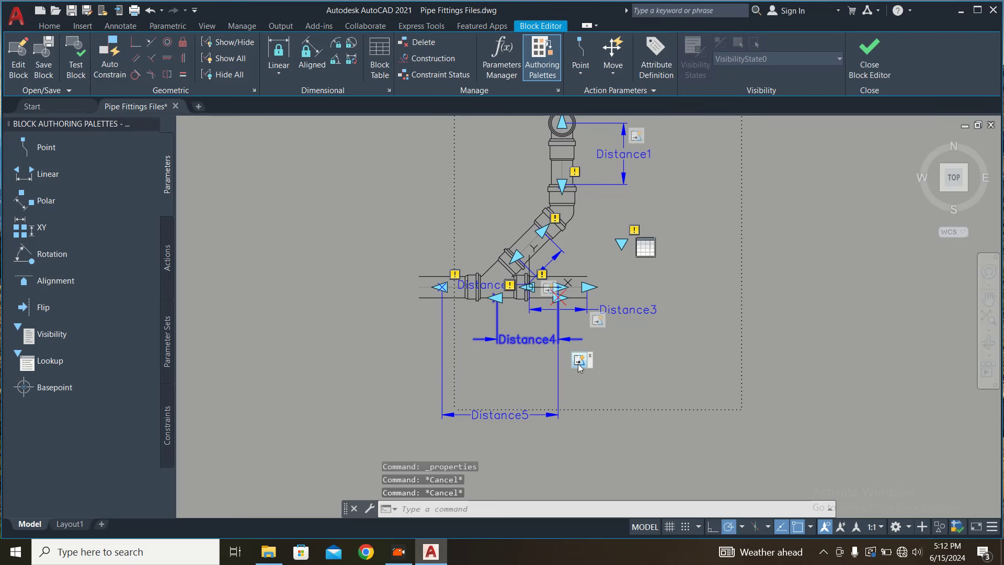
Step: Give Distance5 a scale action covering all 92 objects of the fitting
double_click(558, 374)
scroll(591, 362, down, 2)
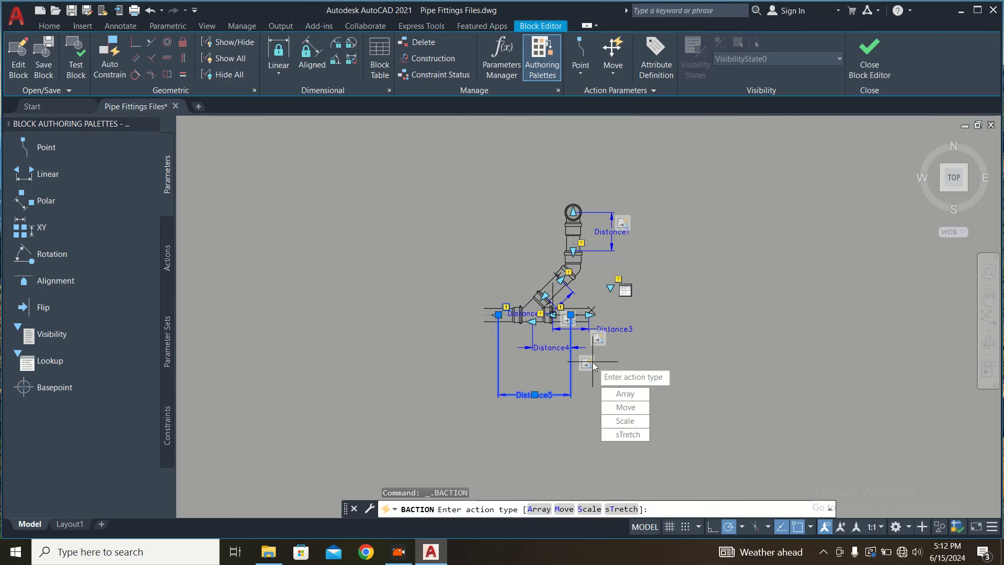
click(627, 429)
click(686, 155)
click(445, 390)
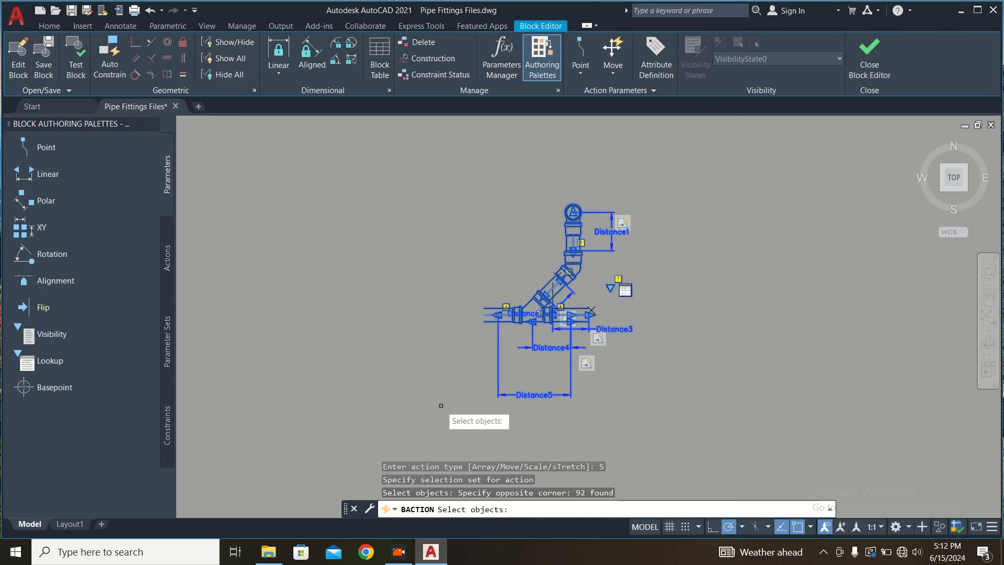
key(Return)
scroll(653, 288, up, 2)
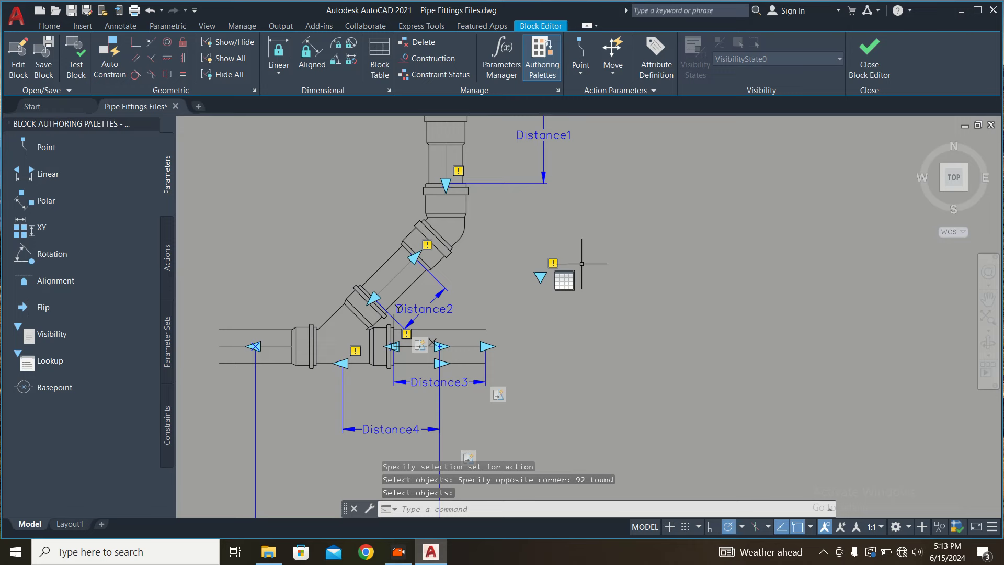
double_click(573, 273)
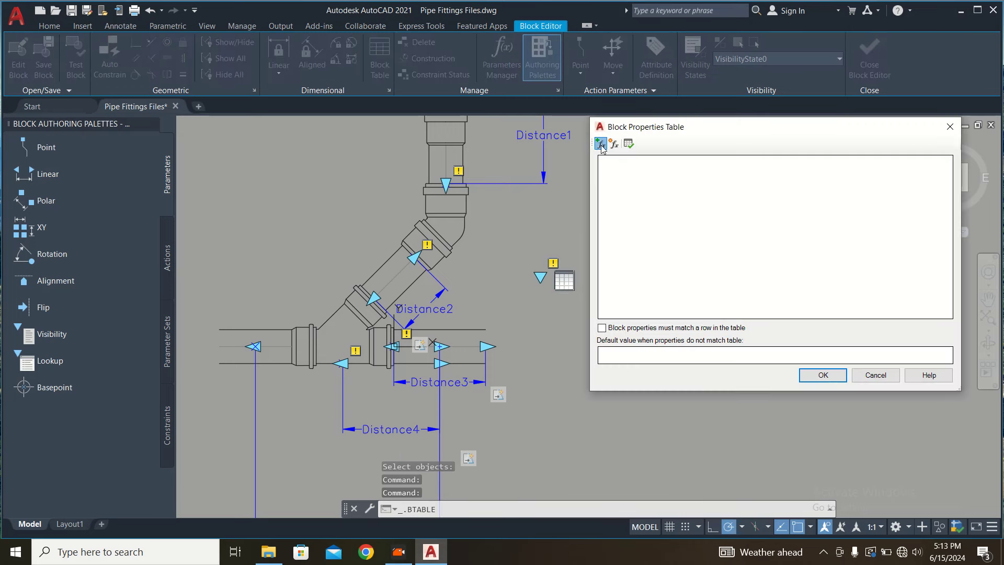
click(601, 145)
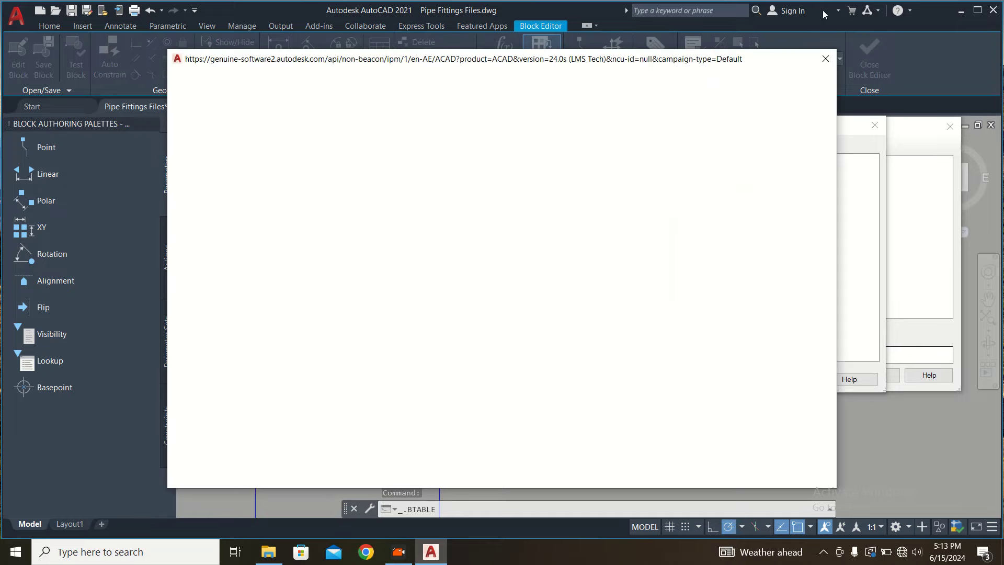
click(822, 60)
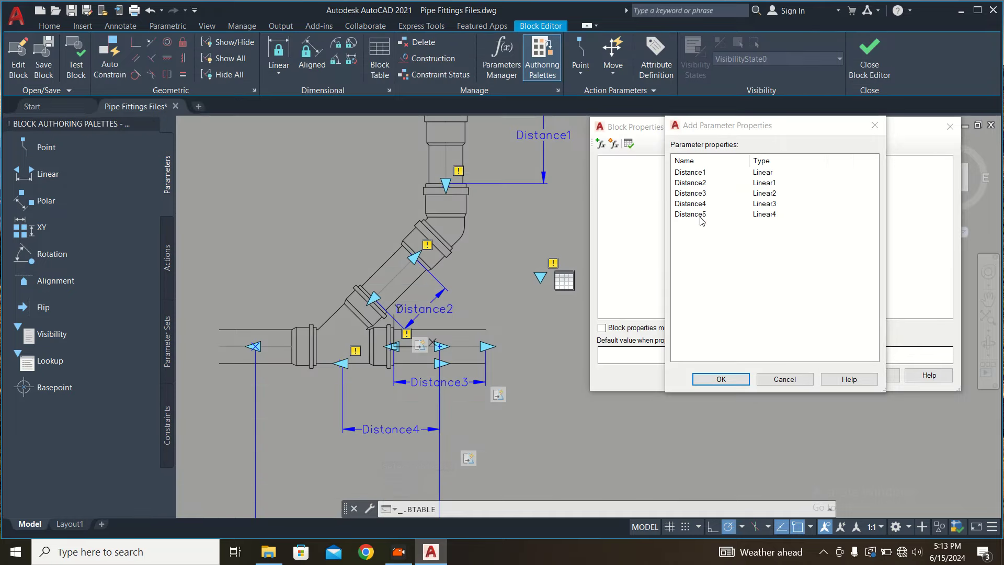
click(703, 216)
click(724, 382)
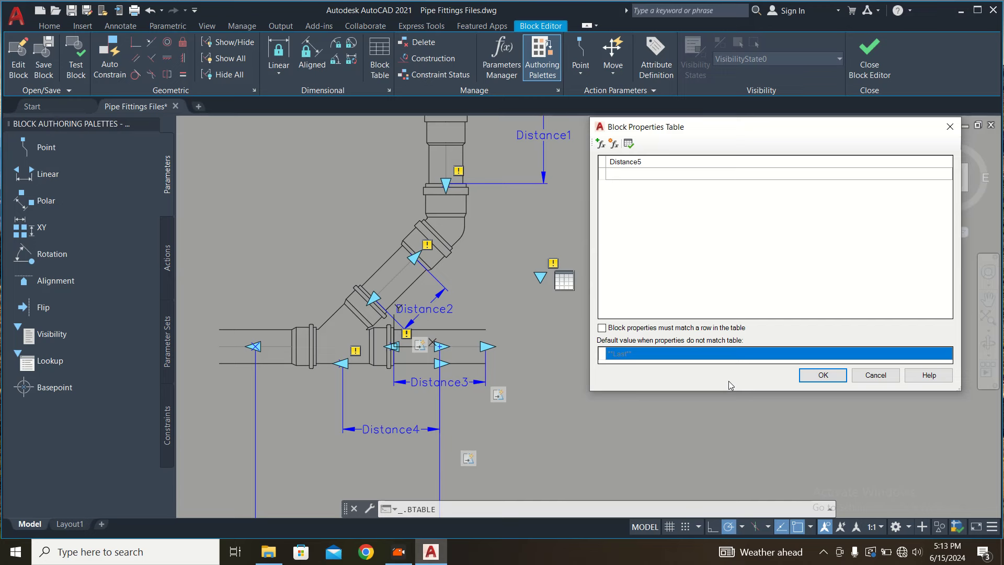
click(652, 180)
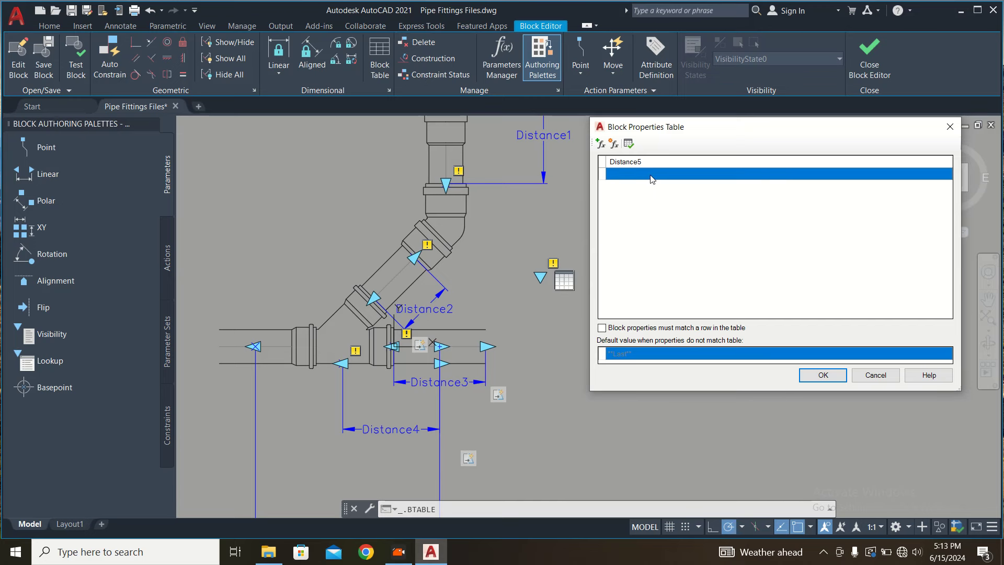
text(50)
key(Return)
text(100)
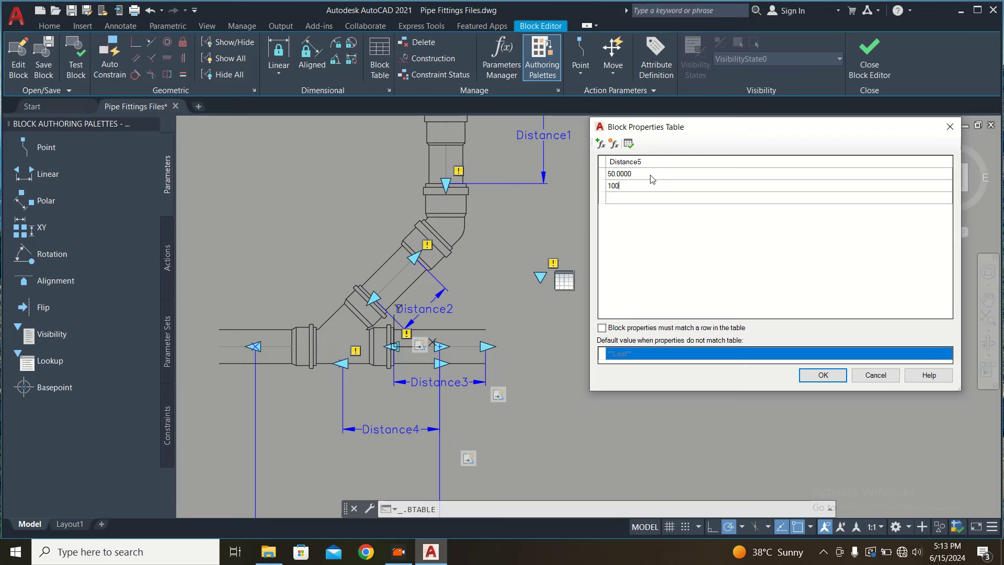
click(875, 374)
middle_drag(538, 303, 636, 239)
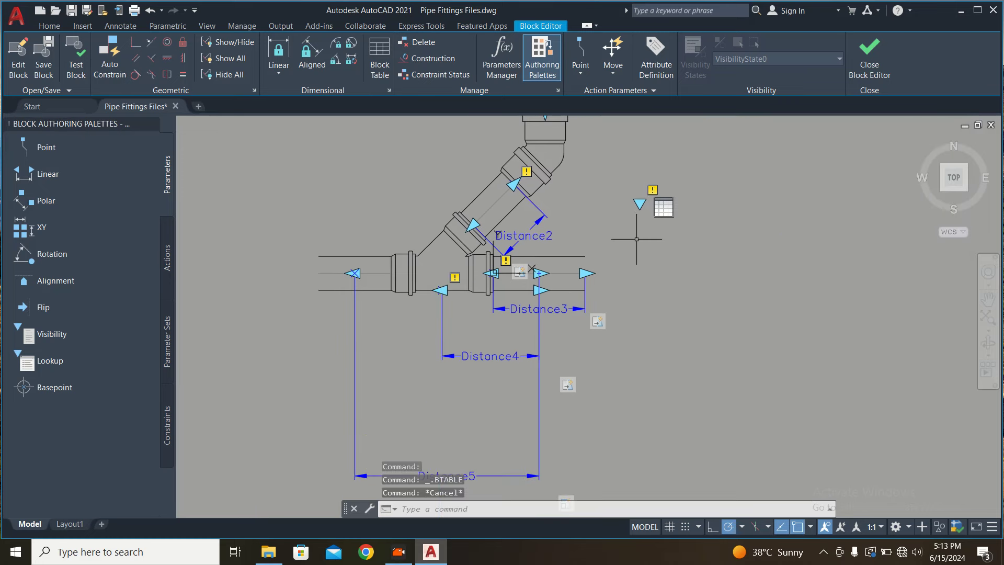
key(ctrl+z)
key(ctrl+z)
key(ctrl+z)
Step: Undo the scale action and old Distance5, then add a linear parameter across the left pipe's width
key(ctrl+z)
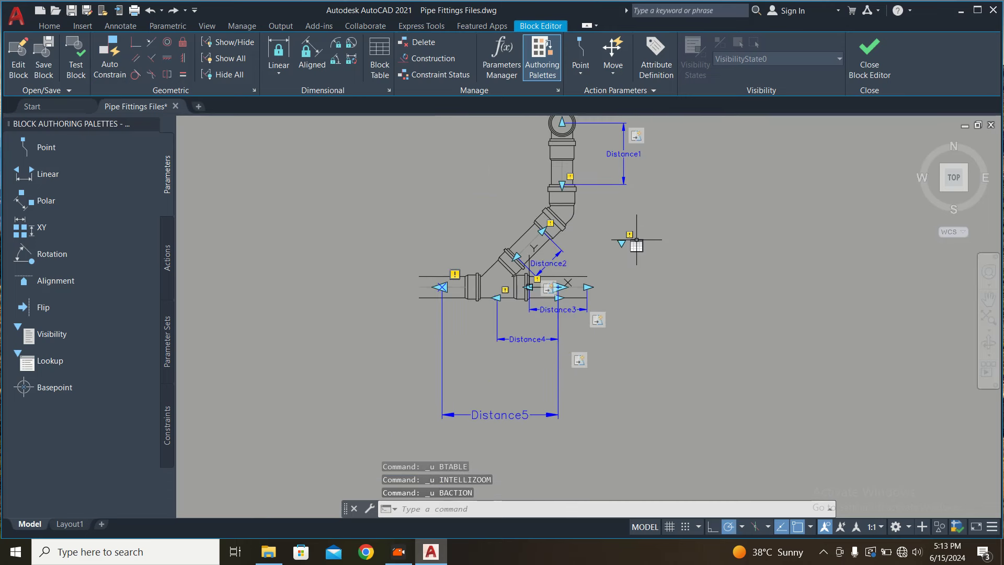
key(ctrl+z)
key(ctrl+z)
key(ctrl+z)
key(ctrl+z)
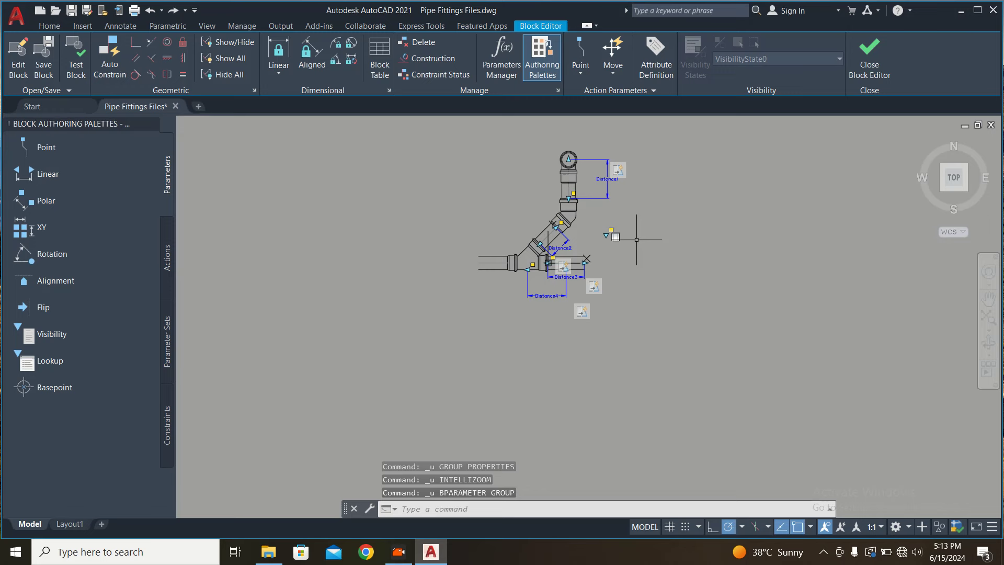
key(ctrl+z)
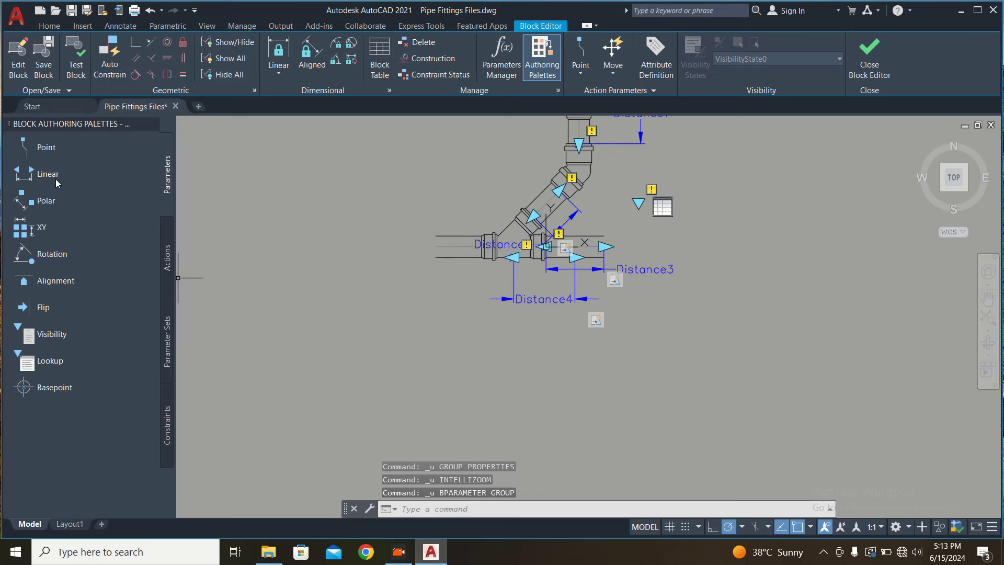
click(53, 177)
scroll(388, 237, up, 4)
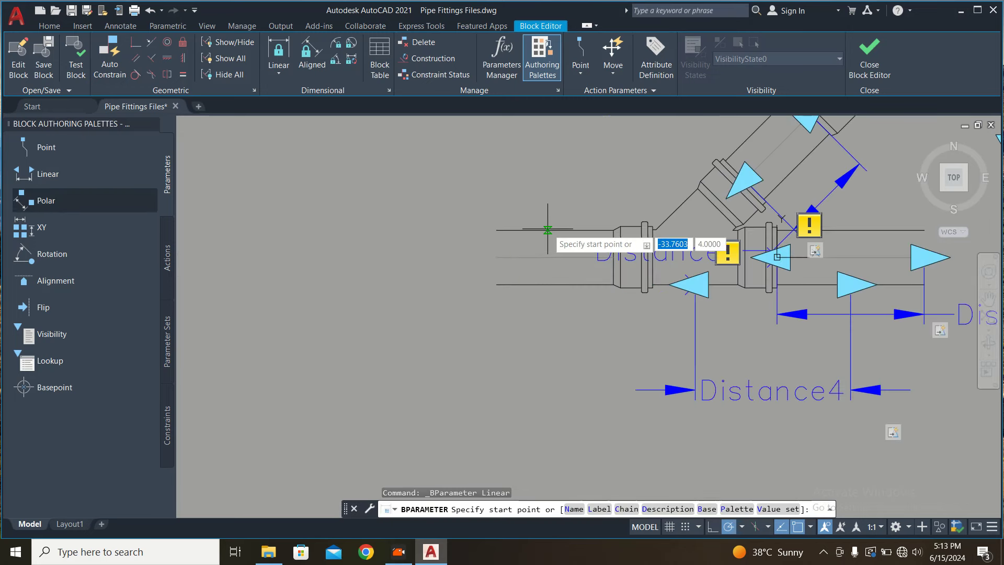
click(547, 230)
click(548, 285)
scroll(548, 284, down, 2)
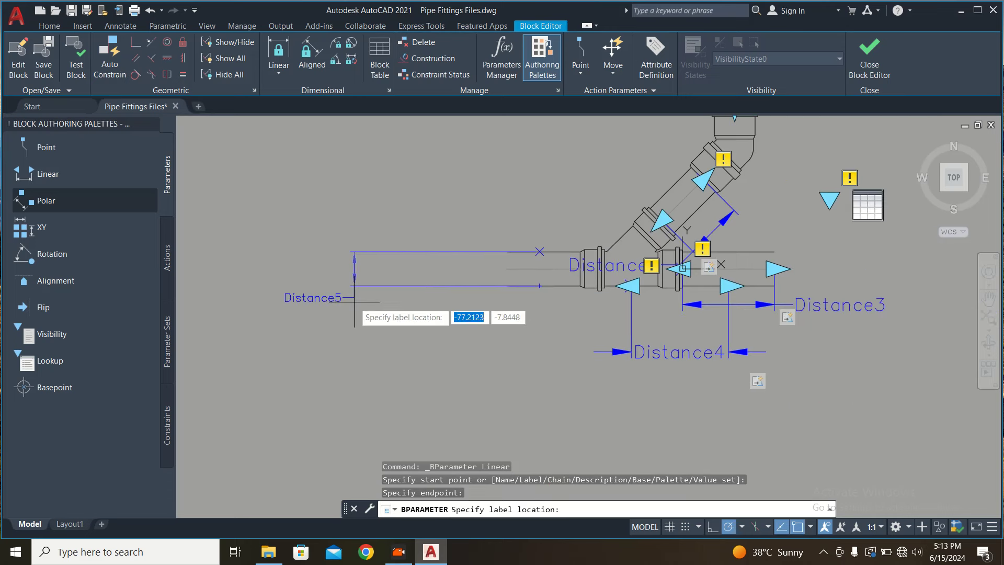
click(354, 303)
key(Escape)
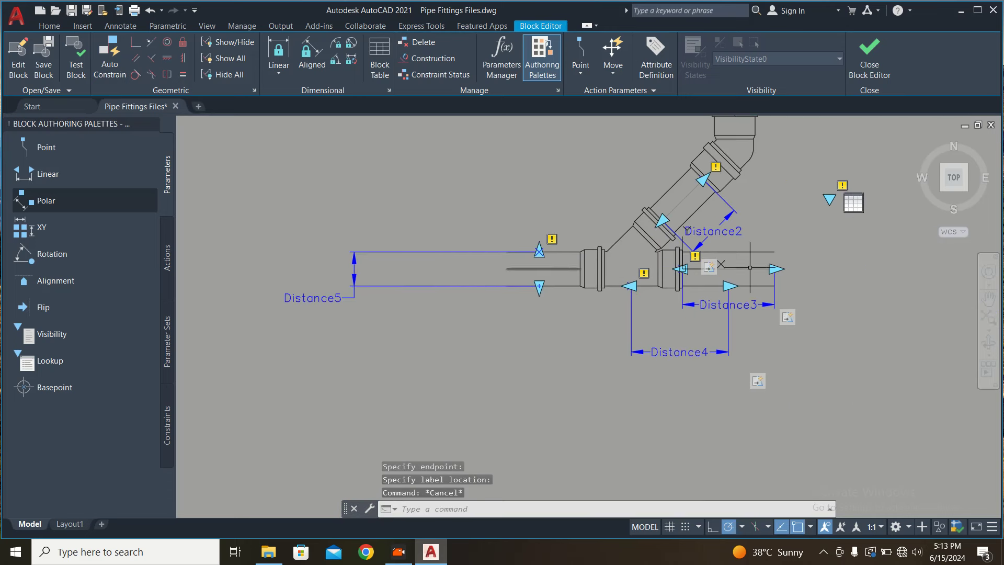
click(860, 209)
key(Escape)
key(Escape)
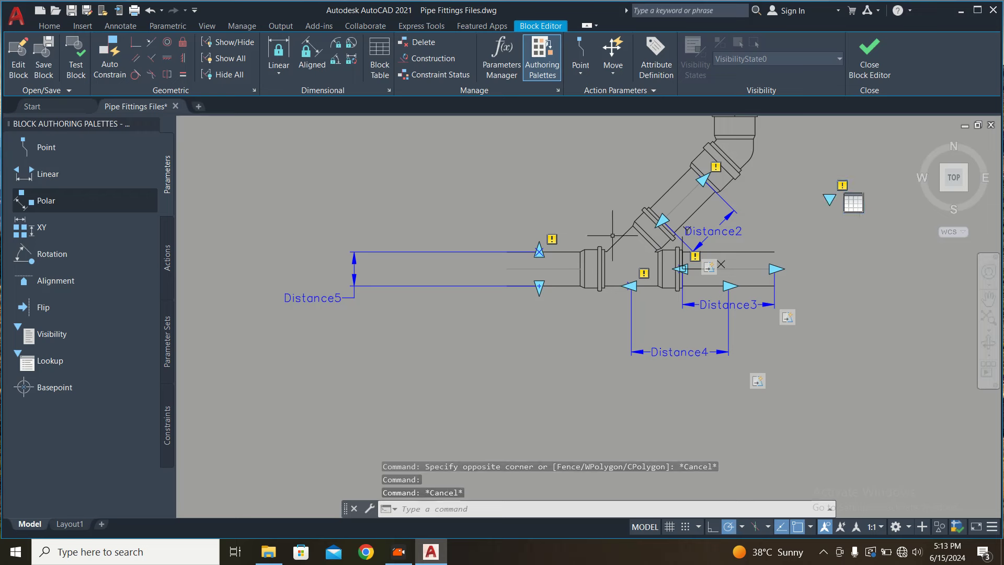
key(Escape)
Step: Check the left pipe's width with an unplaced DIMLINEAR, then bring up the Block Properties Table
text(DLI)
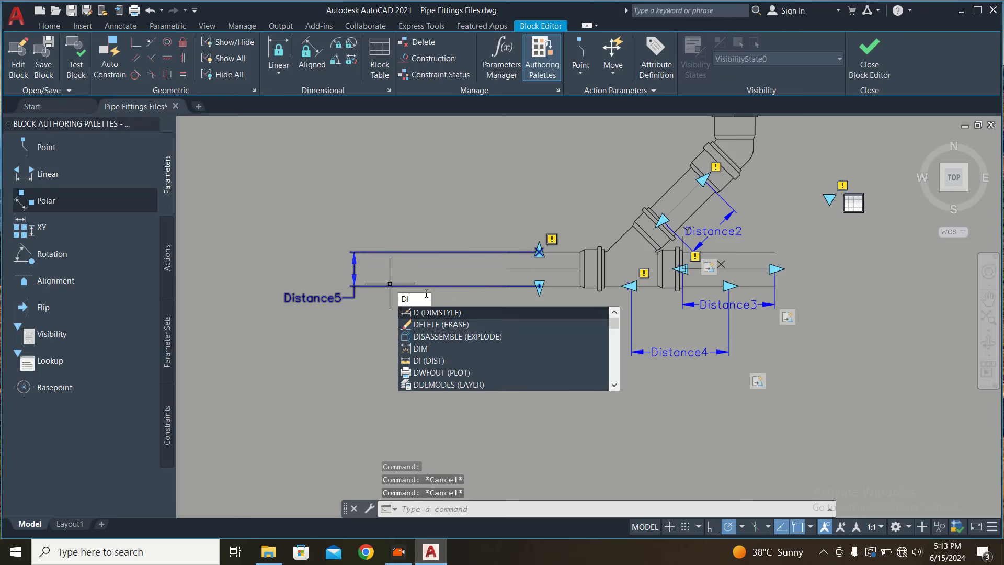
key(Return)
scroll(602, 267, up, 3)
click(541, 226)
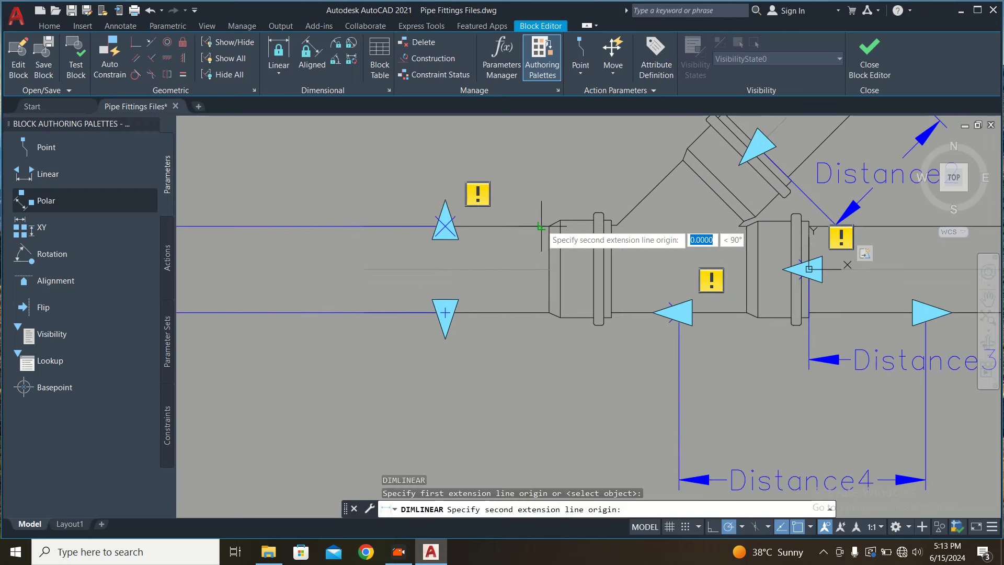
click(532, 312)
scroll(523, 283, up, 2)
scroll(525, 295, up, 2)
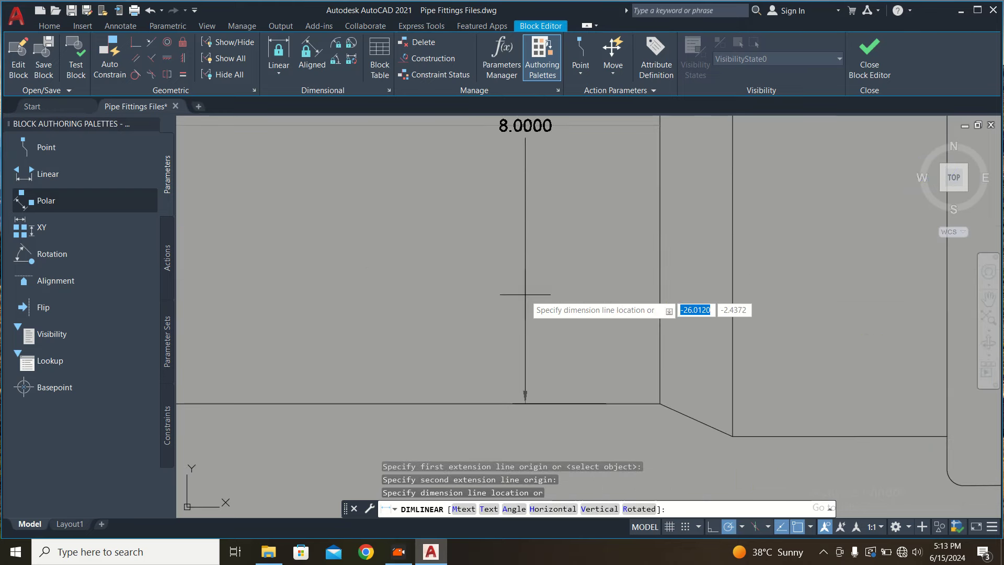
scroll(525, 295, down, 3)
scroll(602, 261, down, 3)
key(Escape)
click(693, 243)
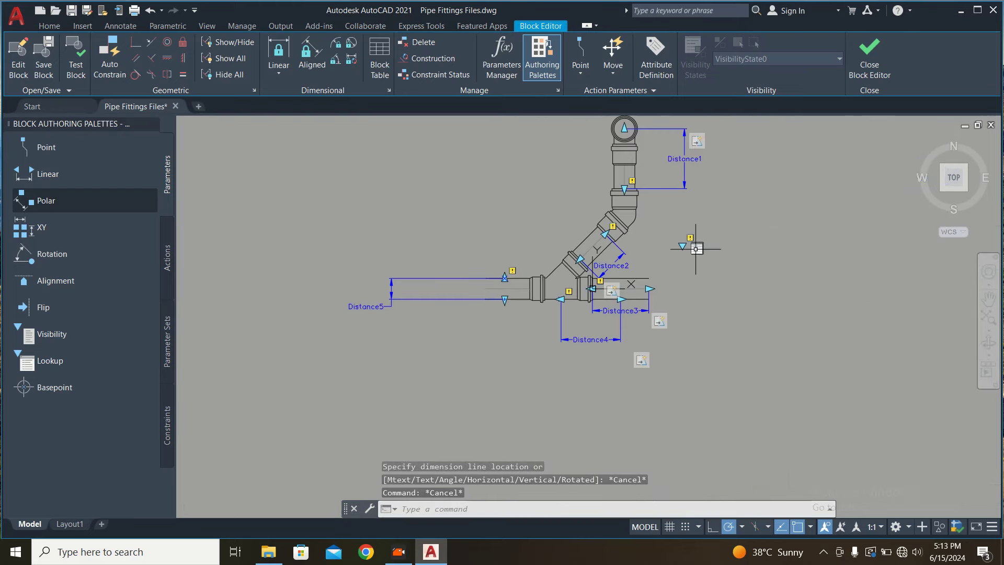
key(Escape)
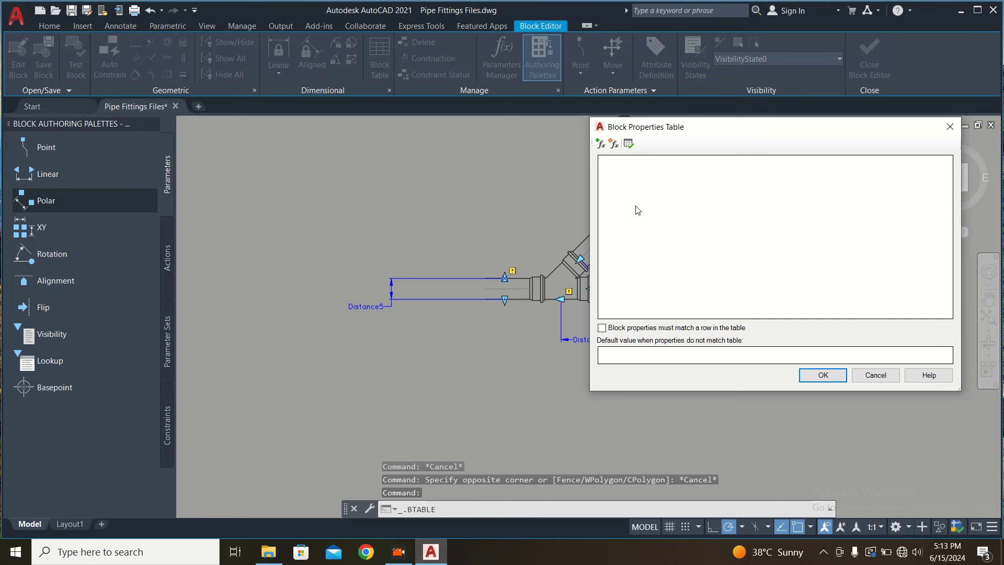
Step: Try adding Distance5 as a block properties table column, then close the table dialogs
click(601, 143)
click(680, 218)
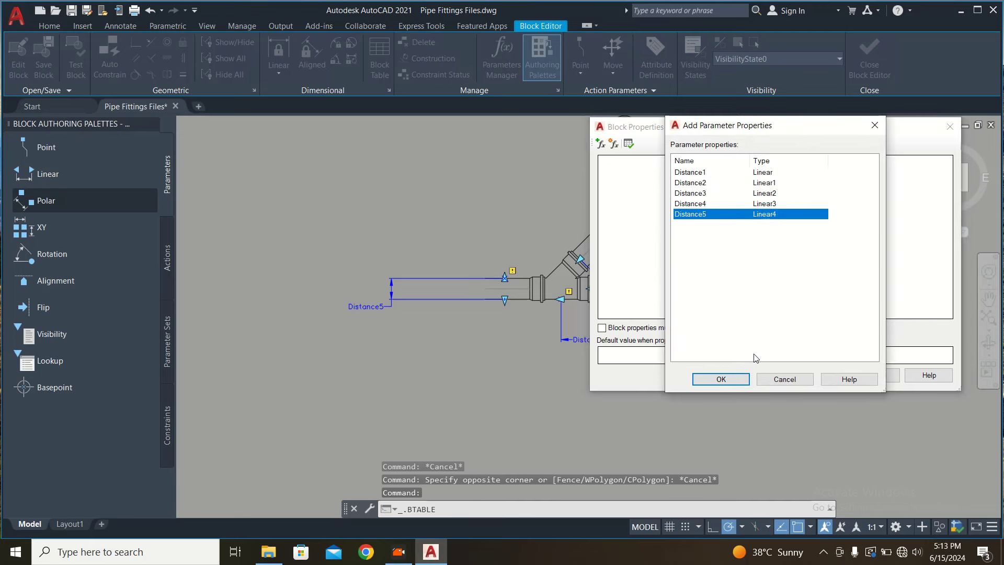
click(727, 378)
click(824, 374)
click(431, 302)
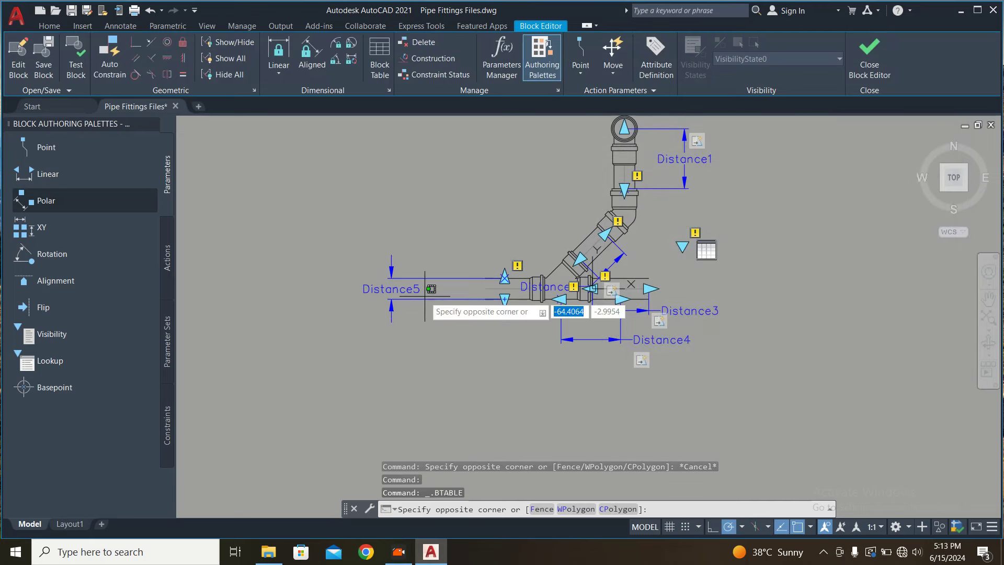
key(Escape)
Step: Attach a scale action to Distance5 covering all 92 objects of the fitting
double_click(443, 298)
key(Down)
key(Down)
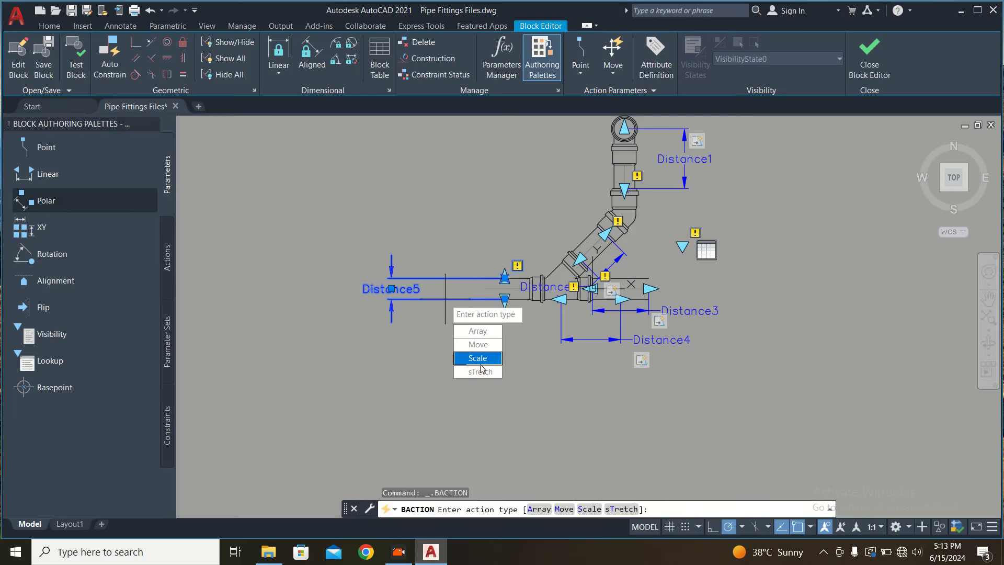
key(Return)
scroll(418, 308, down, 4)
click(684, 155)
click(285, 405)
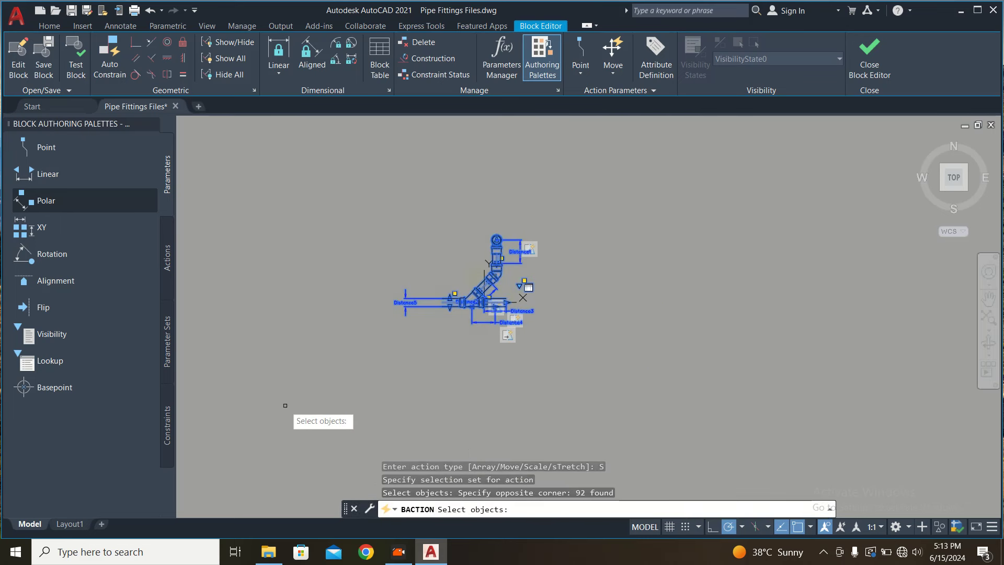
key(Return)
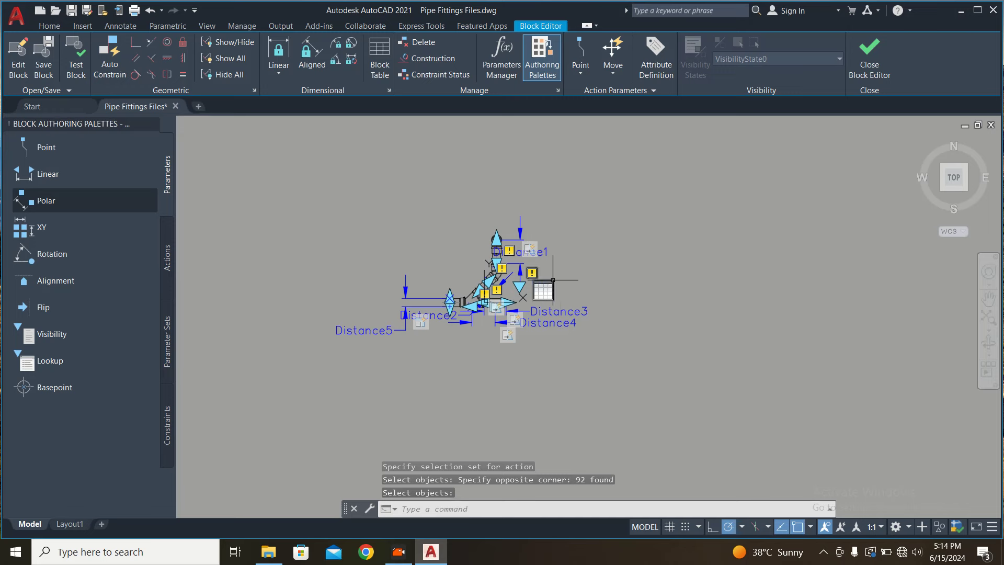
Step: Add a Distance5 column with lengths 50, 100 and 150, accept the table, and close the Block Editor
click(548, 284)
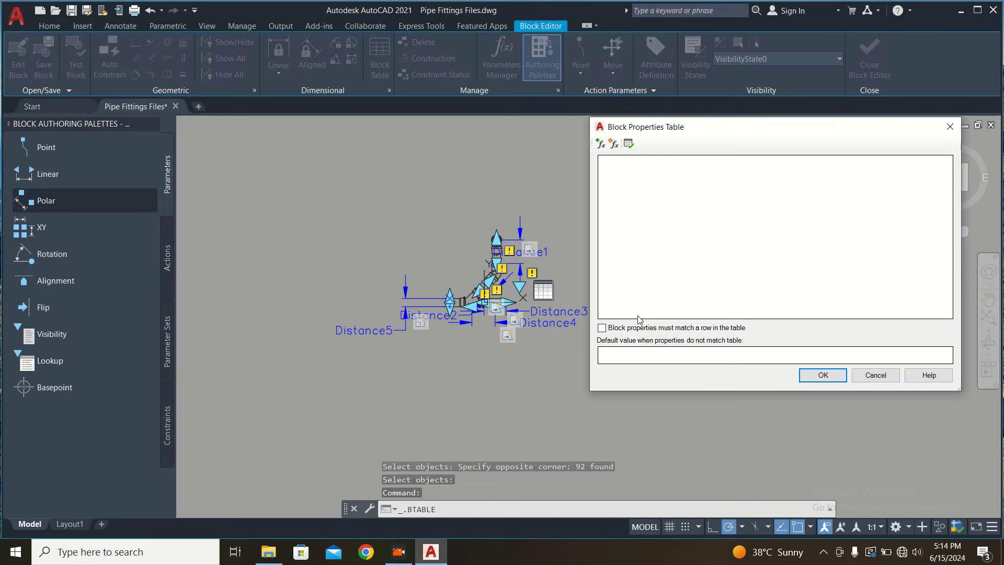
click(600, 144)
double_click(680, 215)
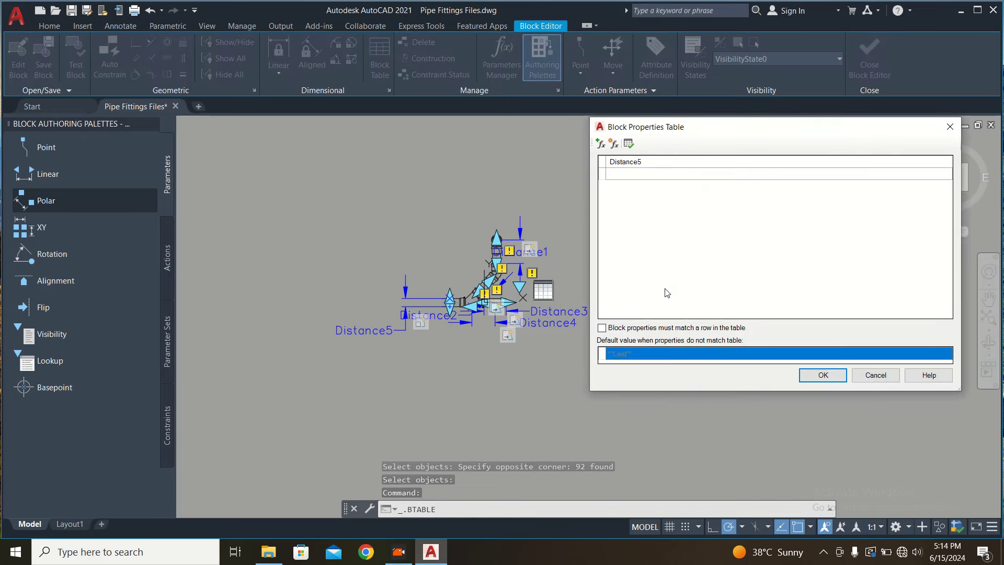
click(628, 177)
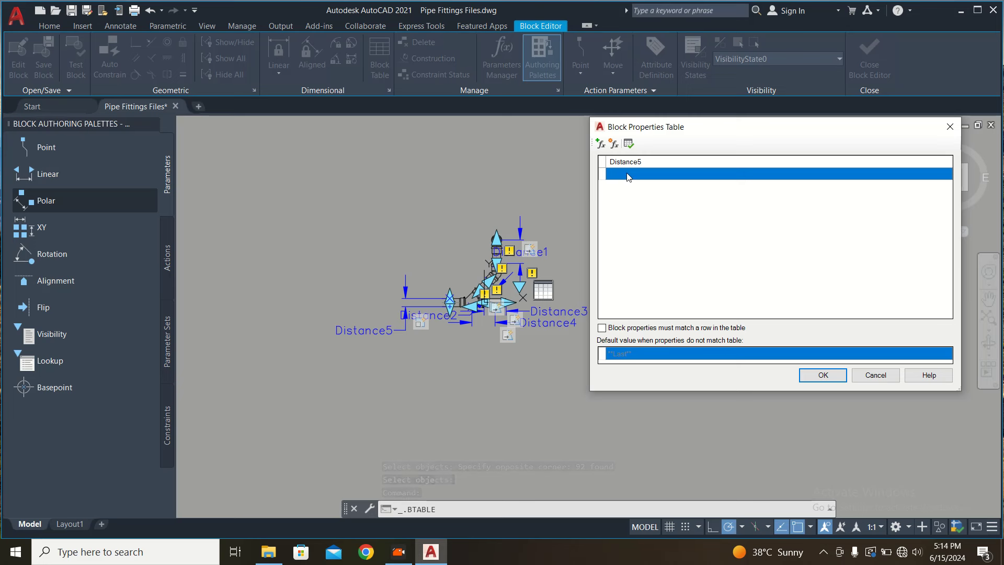
text(50)
key(Return)
text(100)
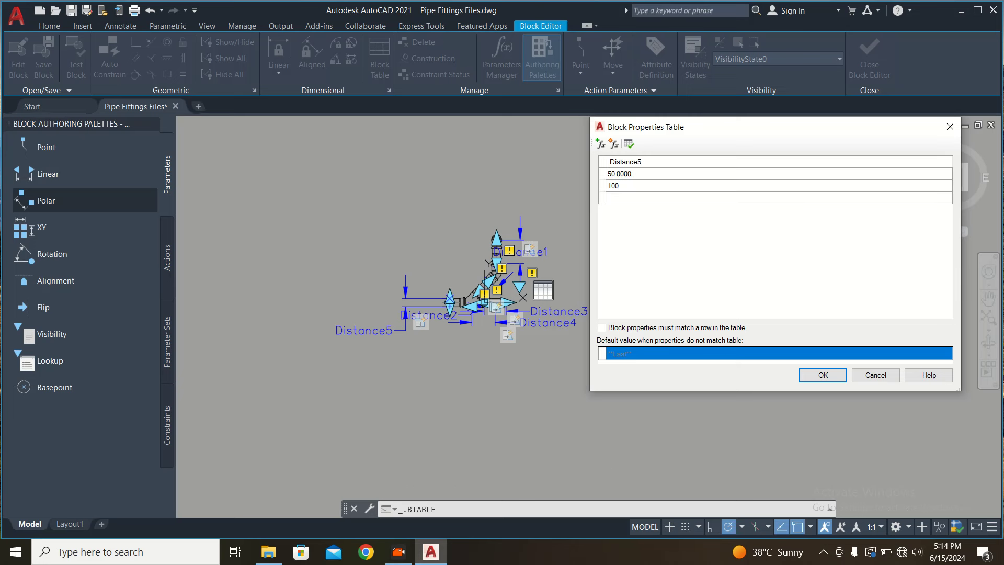
key(Return)
text(150)
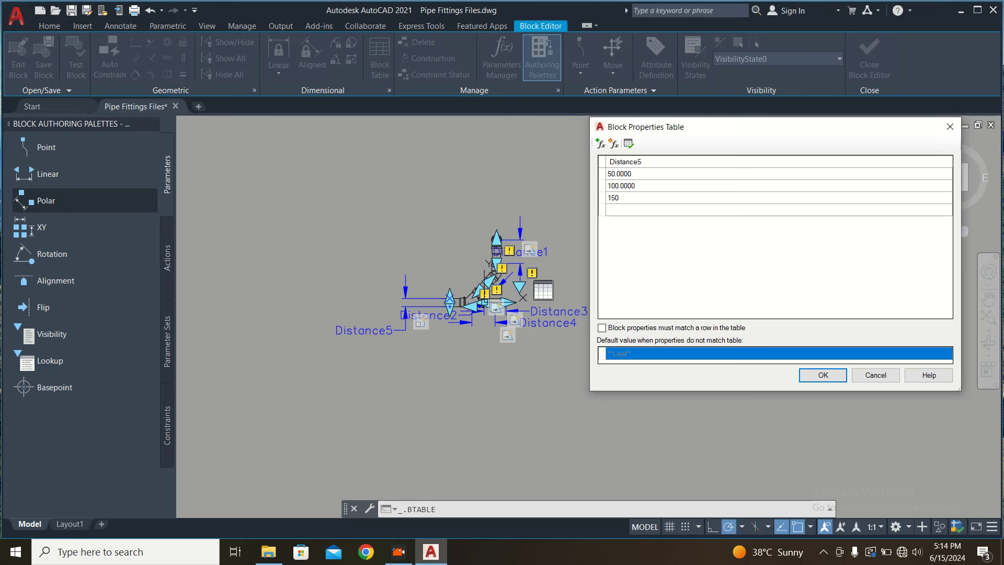
key(Return)
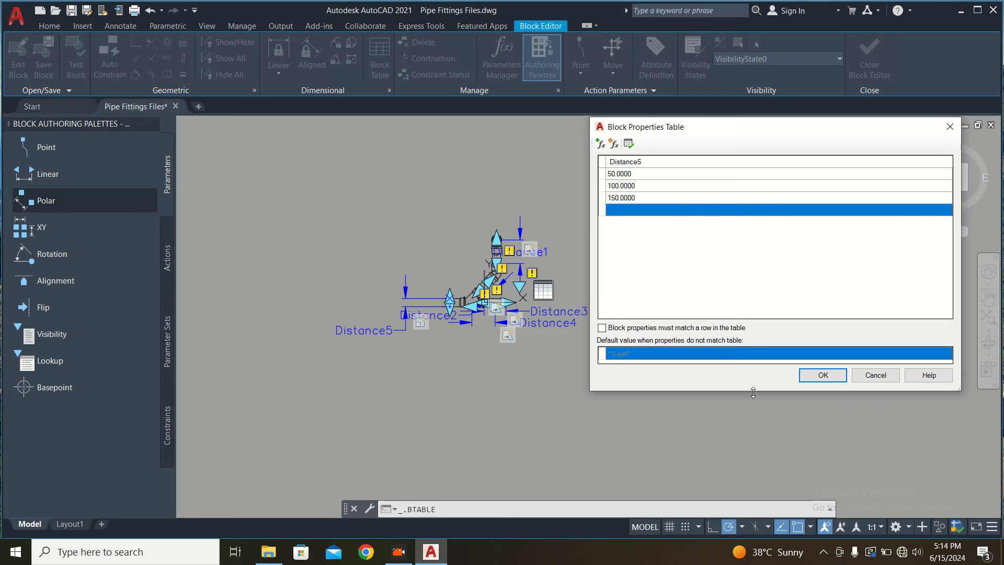
click(823, 374)
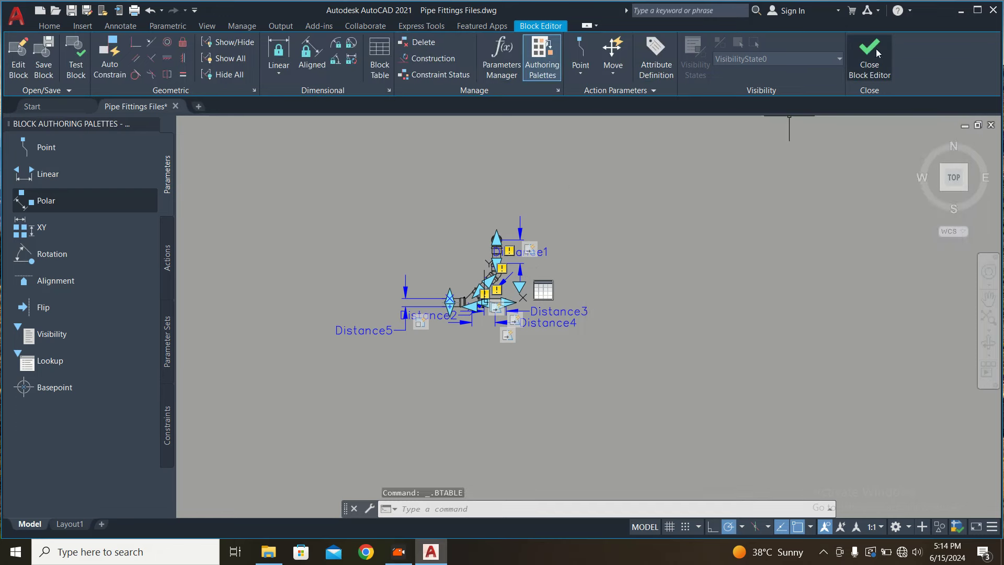
click(883, 53)
Step: Save the block changes and select the riser block, starting then cancelling a move
click(534, 269)
scroll(586, 311, down, 5)
click(592, 314)
middle_drag(607, 313, 503, 283)
text(m)
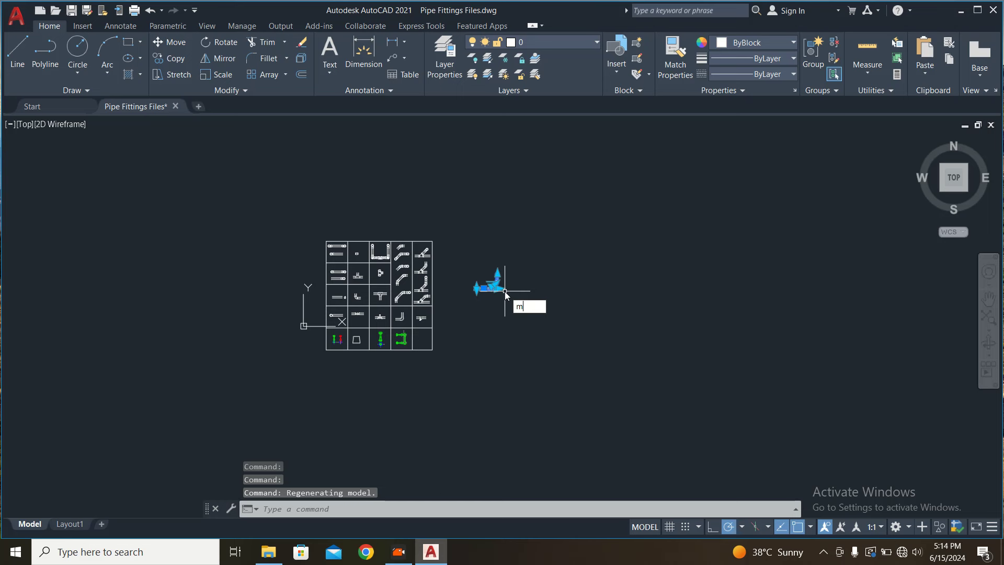
key(Return)
click(517, 309)
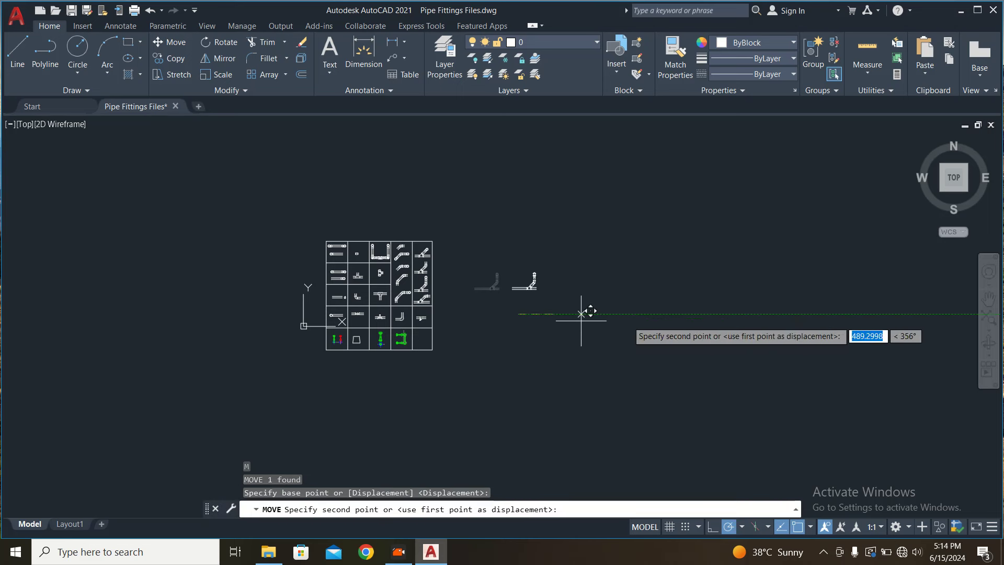
scroll(575, 311, down, 2)
scroll(556, 314, down, 2)
key(Escape)
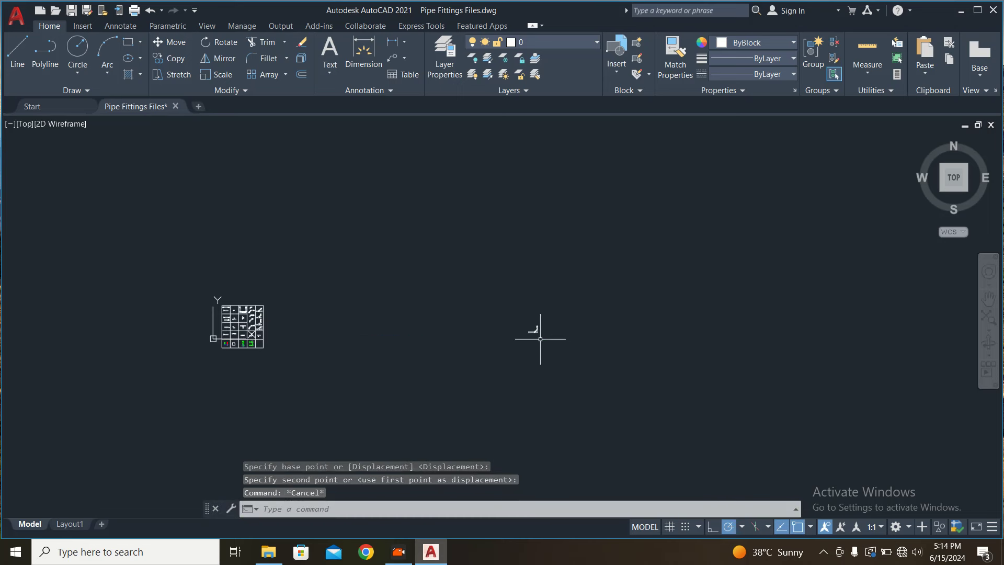
Step: Switch the riser block's Distance5 lookup to 100 and clear the selection
scroll(525, 290, up, 4)
scroll(523, 290, up, 2)
scroll(502, 293, up, 3)
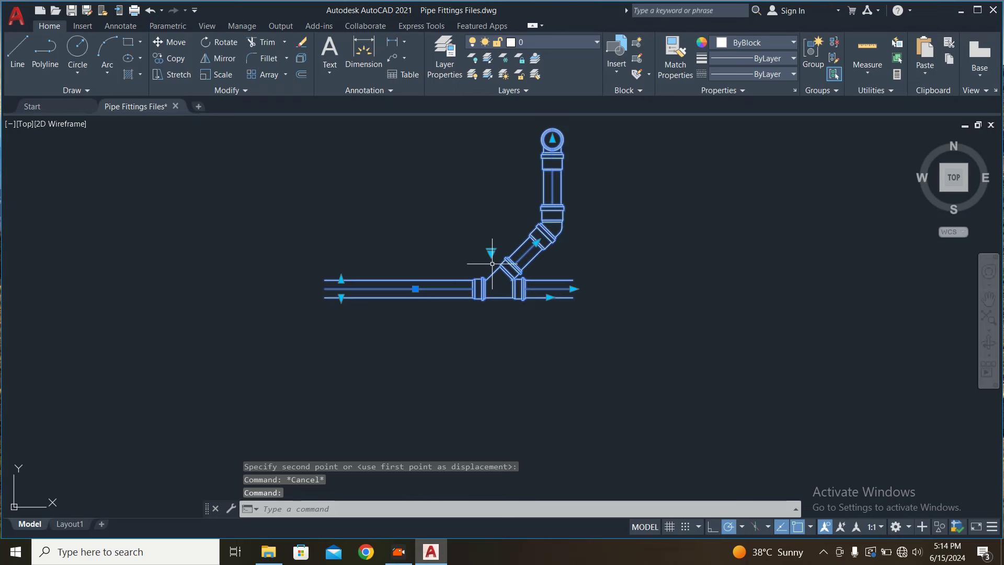
click(491, 253)
click(534, 286)
scroll(534, 282, up, 3)
scroll(523, 309, down, 4)
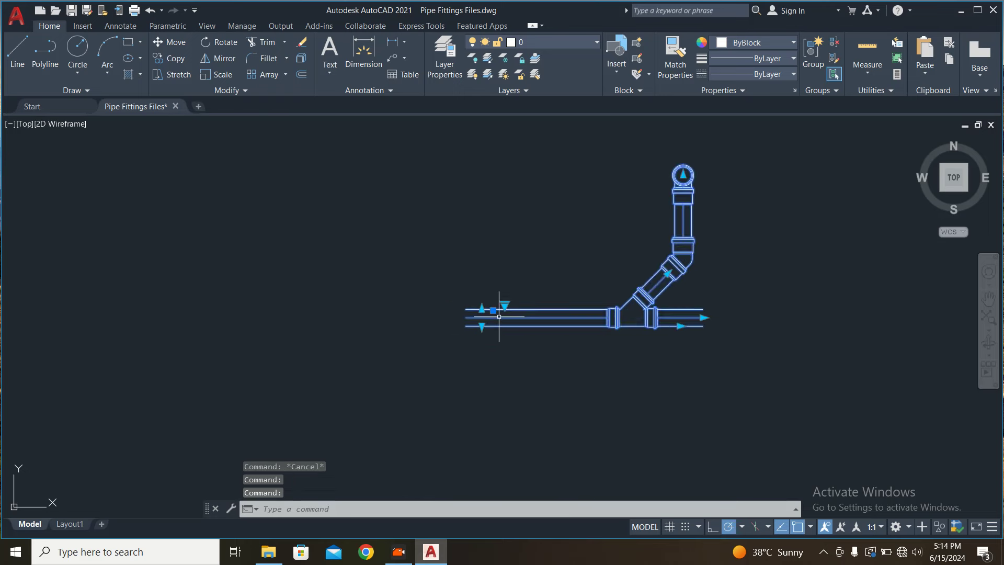
key(Escape)
scroll(498, 303, down, 2)
scroll(505, 316, up, 2)
Step: Begin measuring the pipe with a linear dimension and a distance check, cancelling both
text(li)
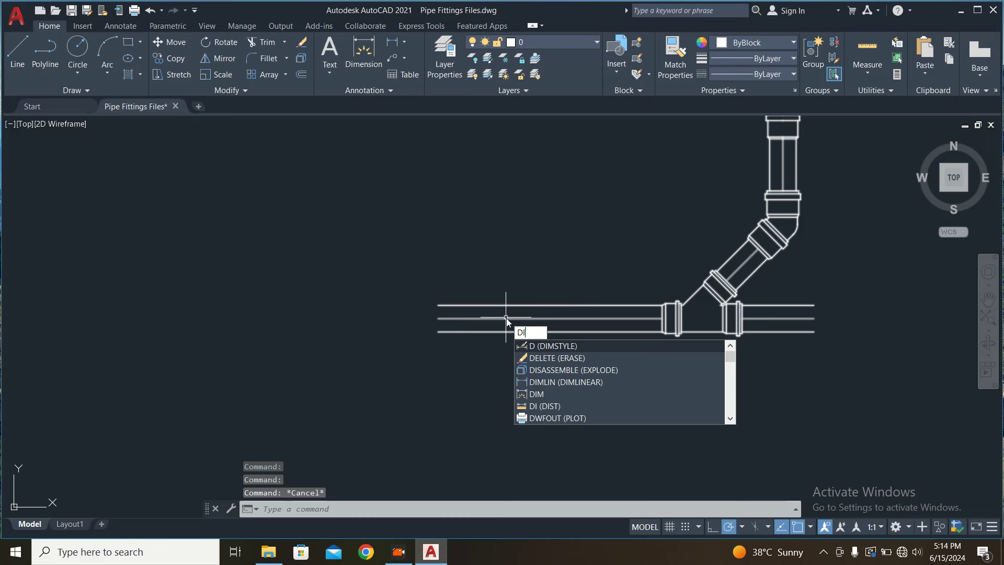
key(Return)
key(Escape)
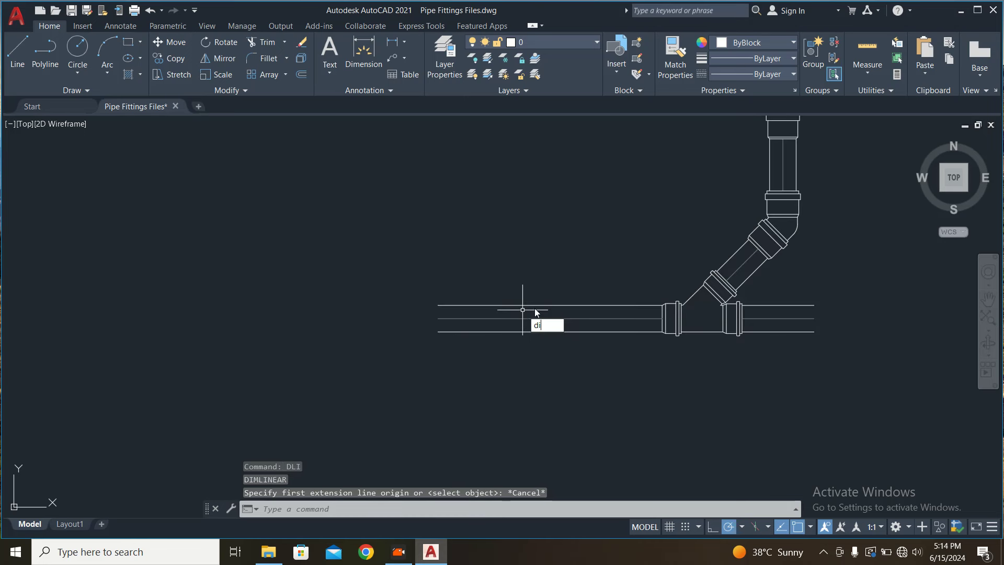
key(Return)
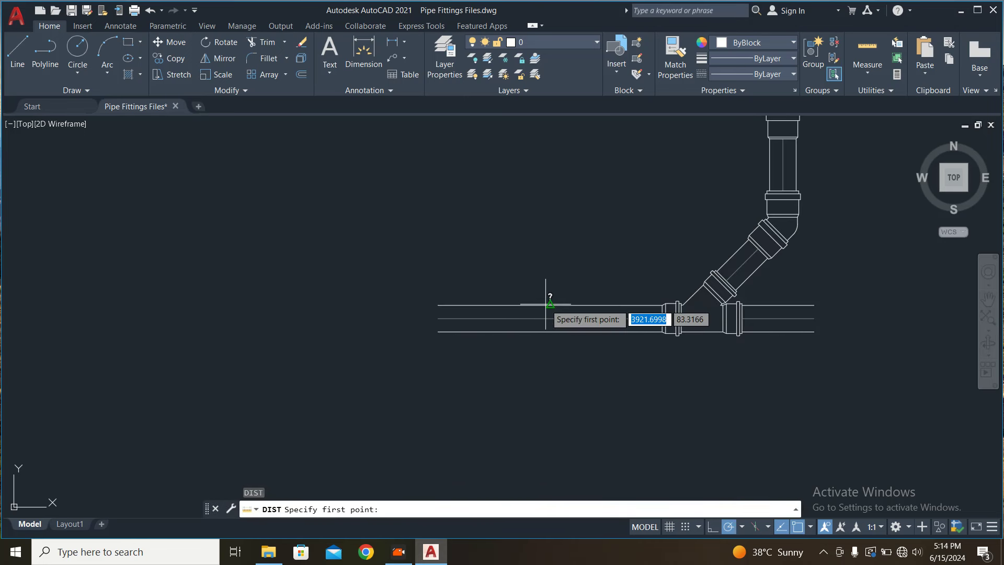
click(550, 304)
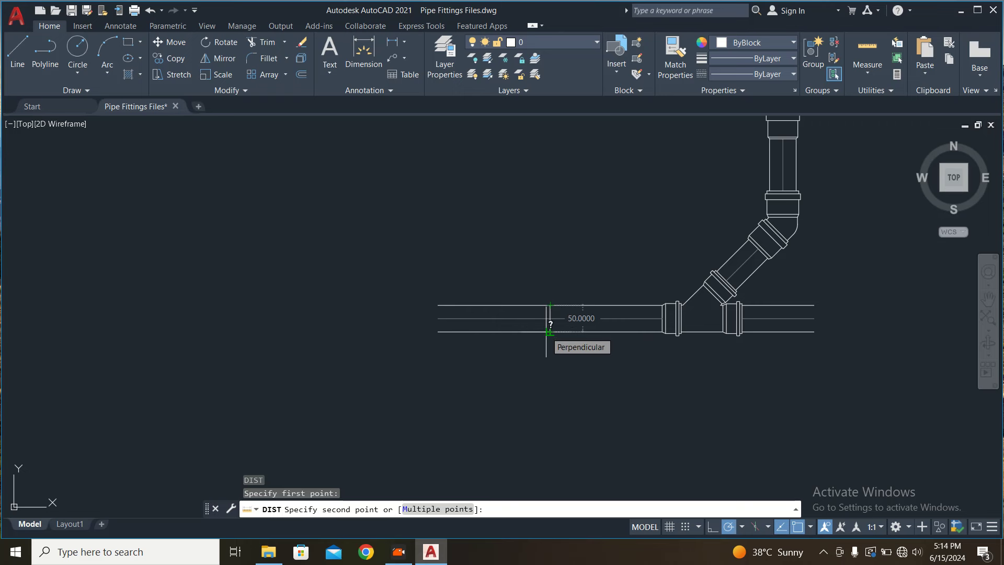
key(Escape)
Step: Reselect the block, set Distance5 to 100, and measure the lengthened pipe with DIST
click(720, 278)
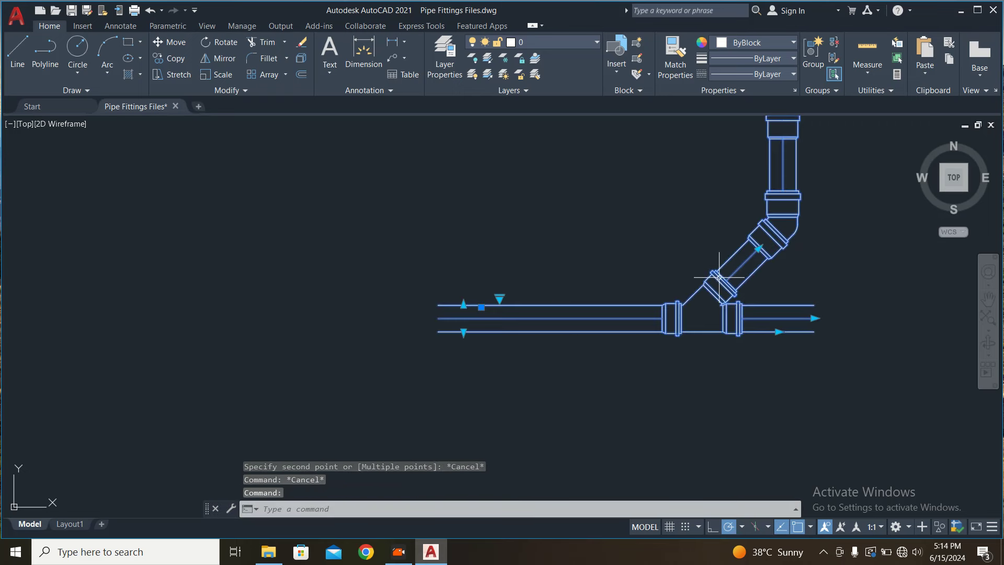
scroll(615, 338, down, 5)
scroll(575, 337, up, 3)
click(613, 316)
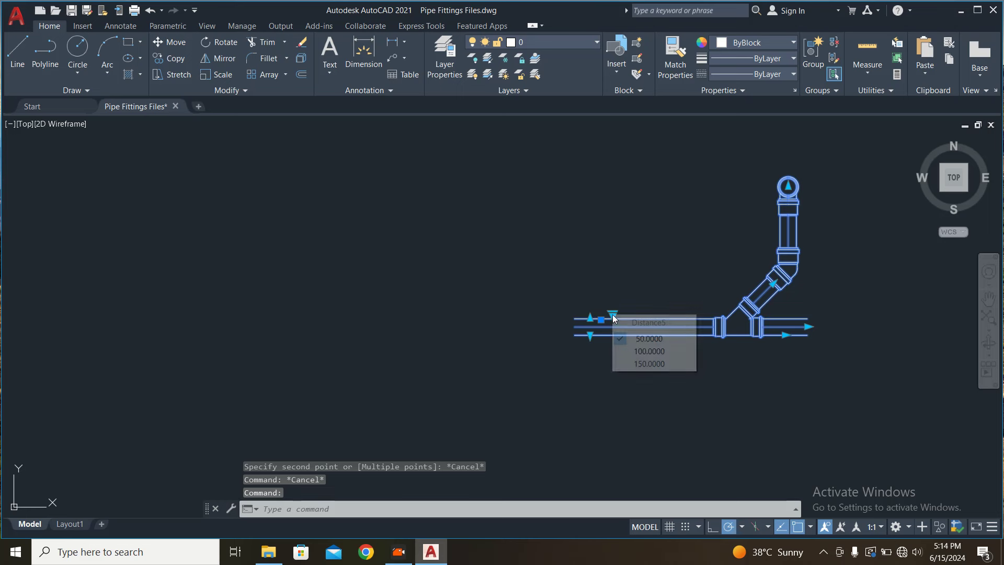
click(656, 359)
middle_drag(649, 352, 508, 344)
text(d)
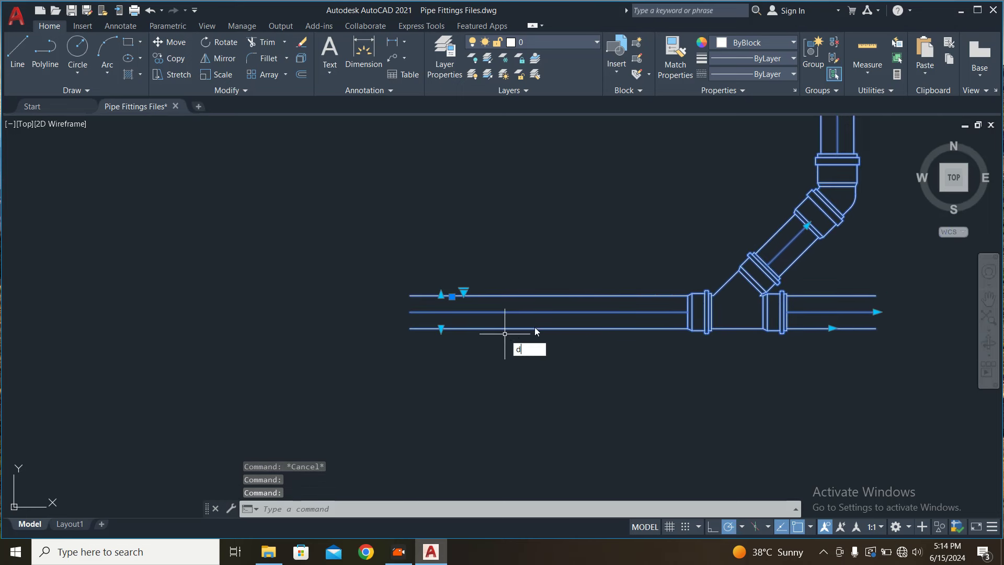
key(Return)
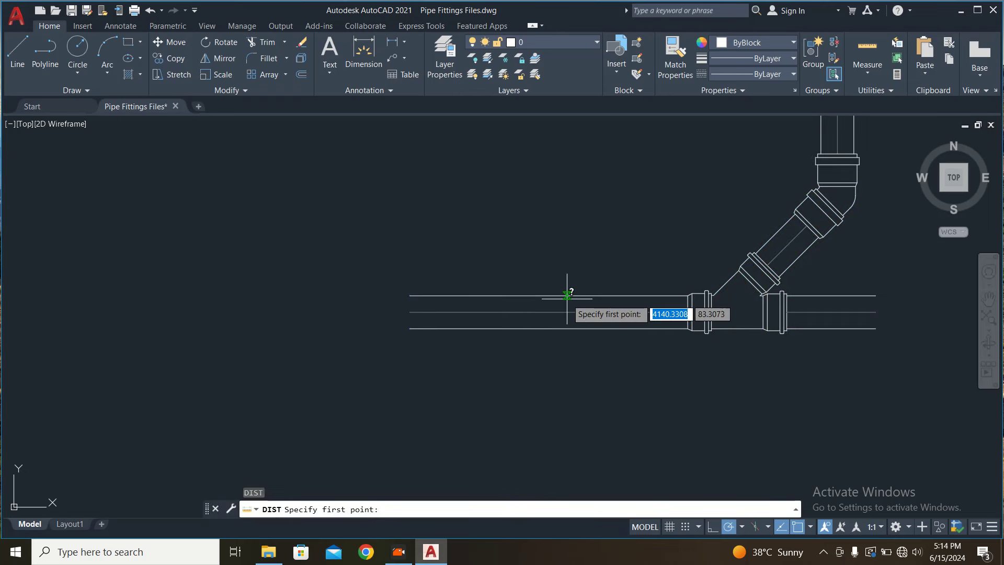
click(567, 313)
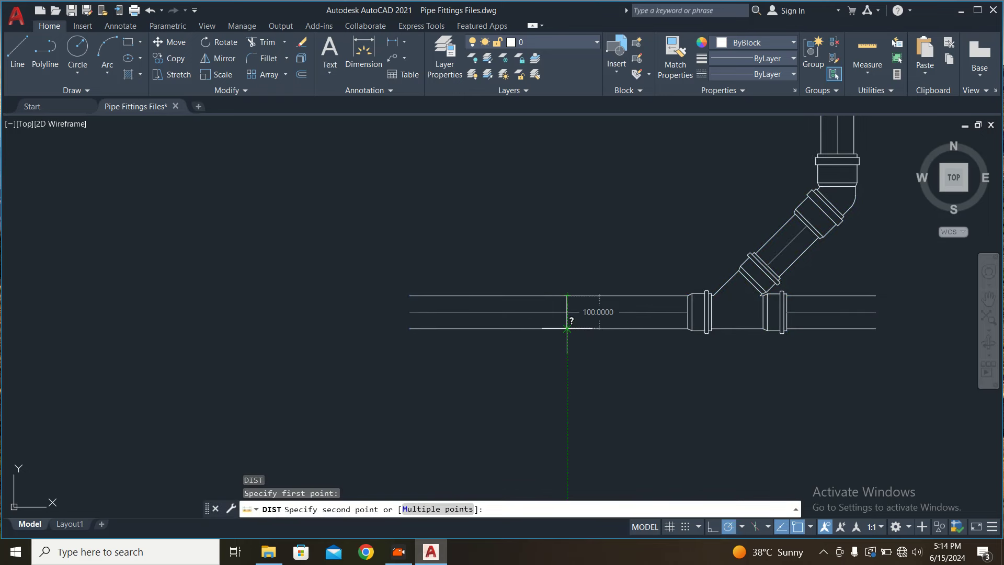
key(Escape)
scroll(570, 327, down, 6)
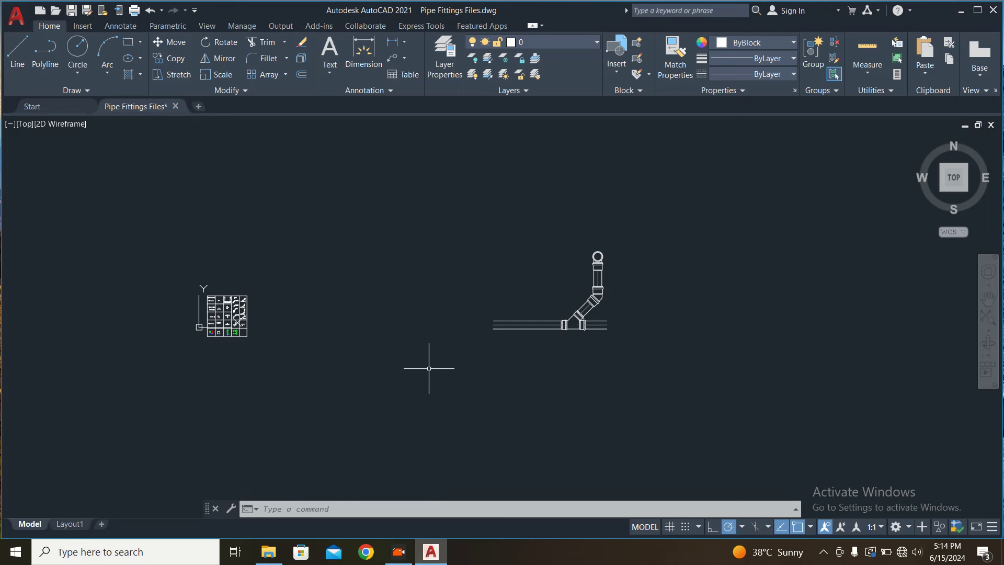
scroll(251, 309, up, 4)
scroll(463, 366, up, 2)
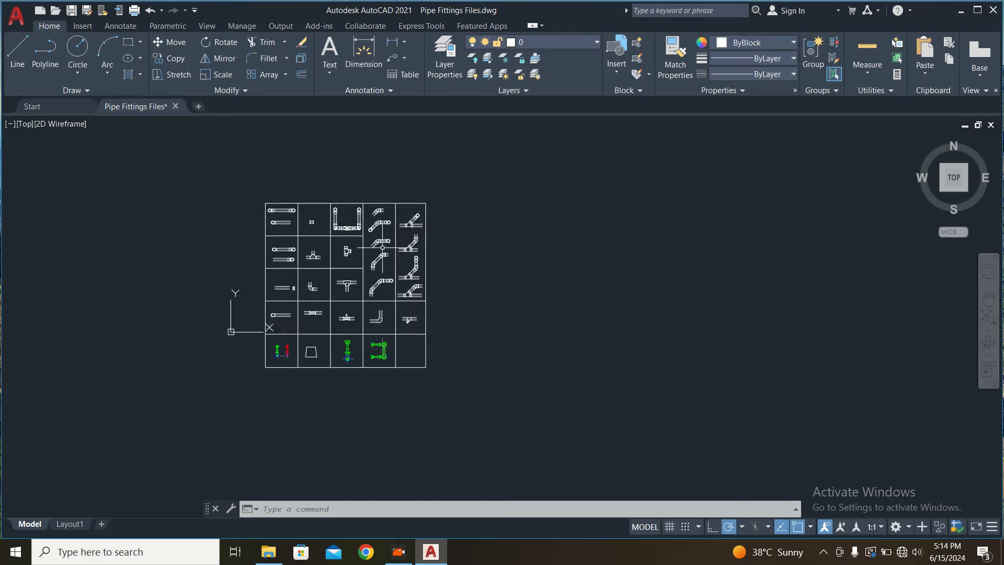
scroll(387, 238, up, 8)
middle_drag(460, 246, 556, 386)
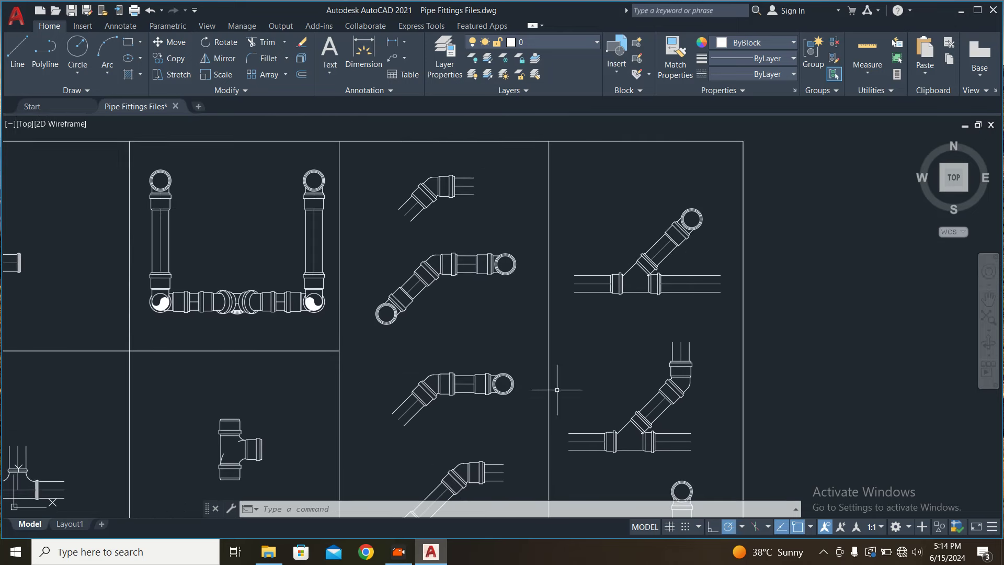
scroll(506, 192, down, 2)
scroll(534, 213, down, 4)
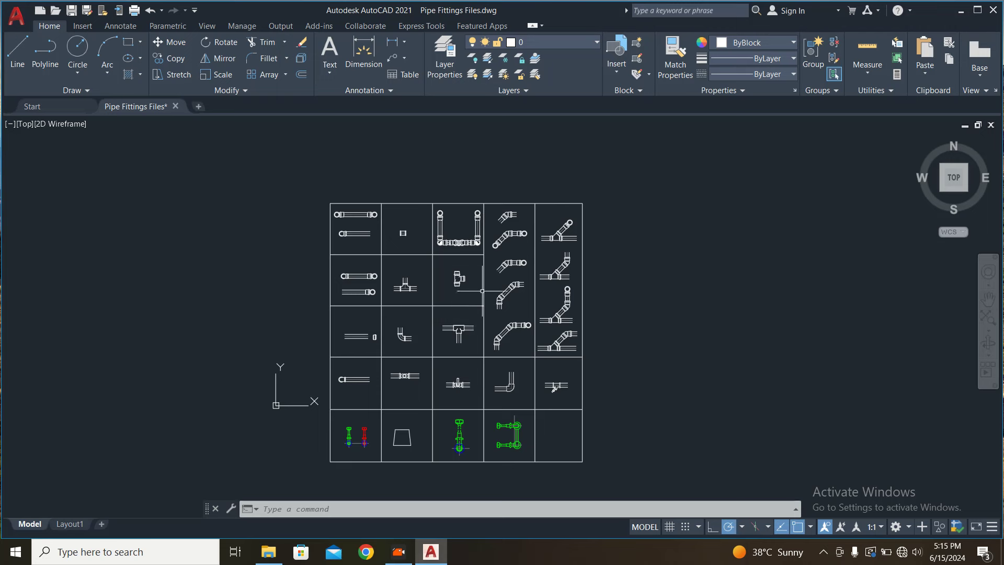
scroll(528, 253, up, 3)
mouse_move(492, 234)
middle_down()
mouse_move(384, 201)
mouse_move(357, 228)
middle_up()
scroll(352, 232, down, 5)
scroll(347, 314, up, 4)
click(302, 253)
key(Escape)
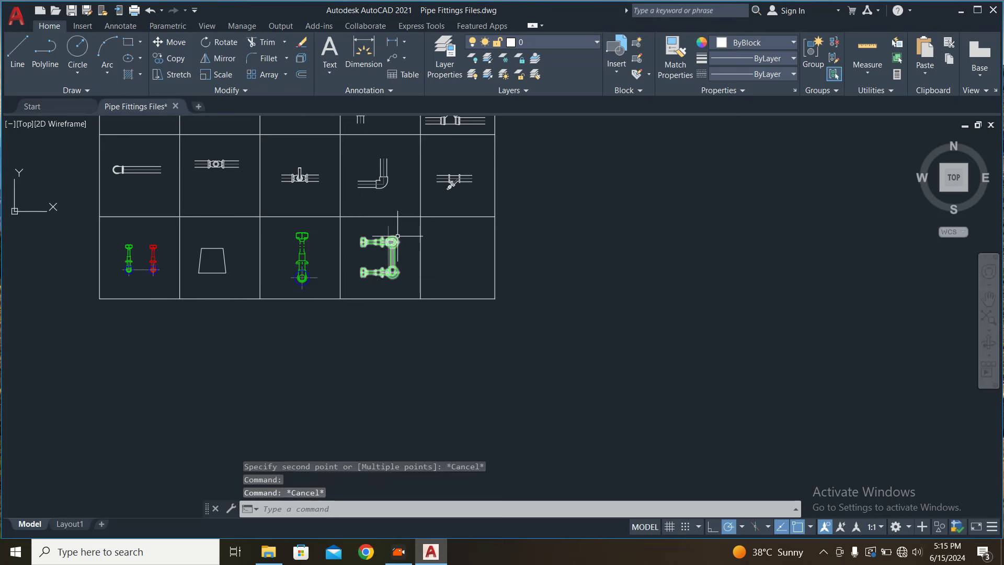
click(392, 241)
middle_drag(354, 289, 552, 349)
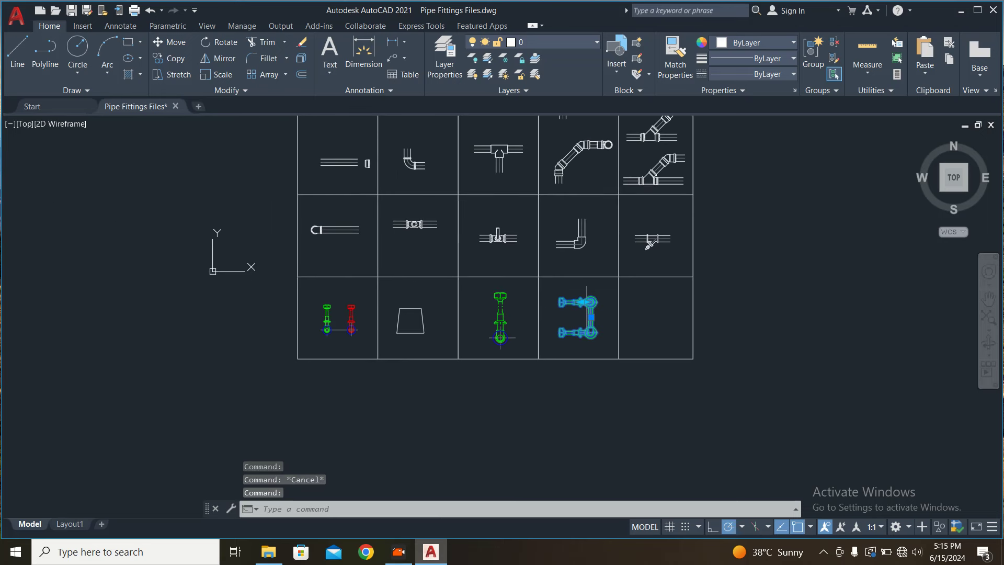
click(422, 224)
middle_drag(392, 281, 416, 361)
key(Escape)
scroll(420, 341, down, 7)
middle_drag(719, 327, 479, 336)
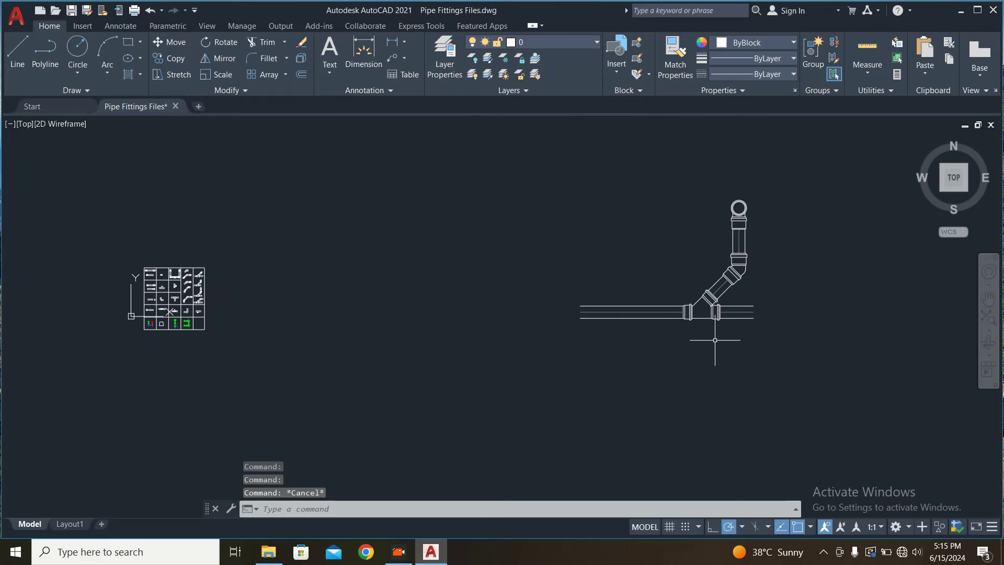
middle_drag(739, 283, 616, 298)
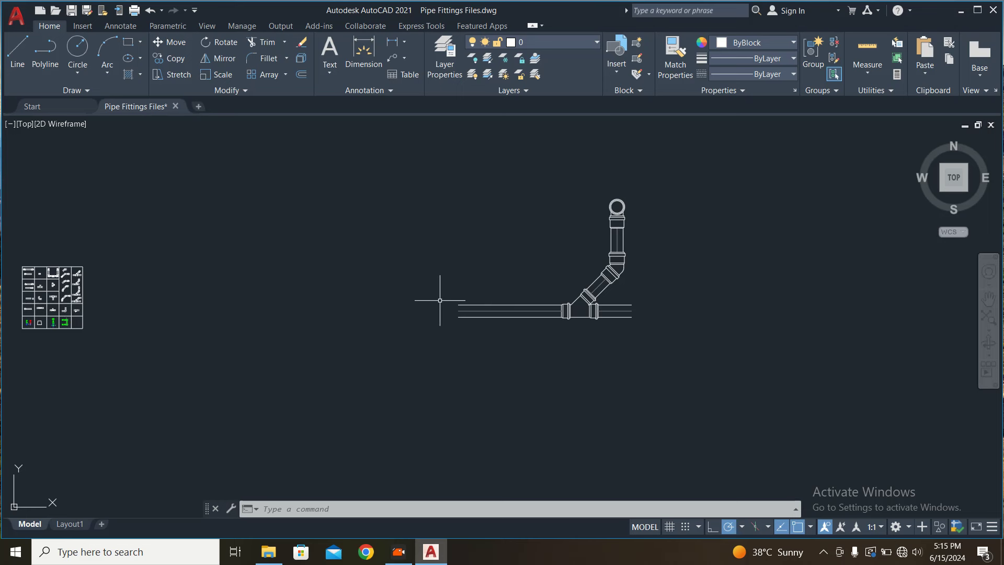
middle_drag(440, 301, 595, 301)
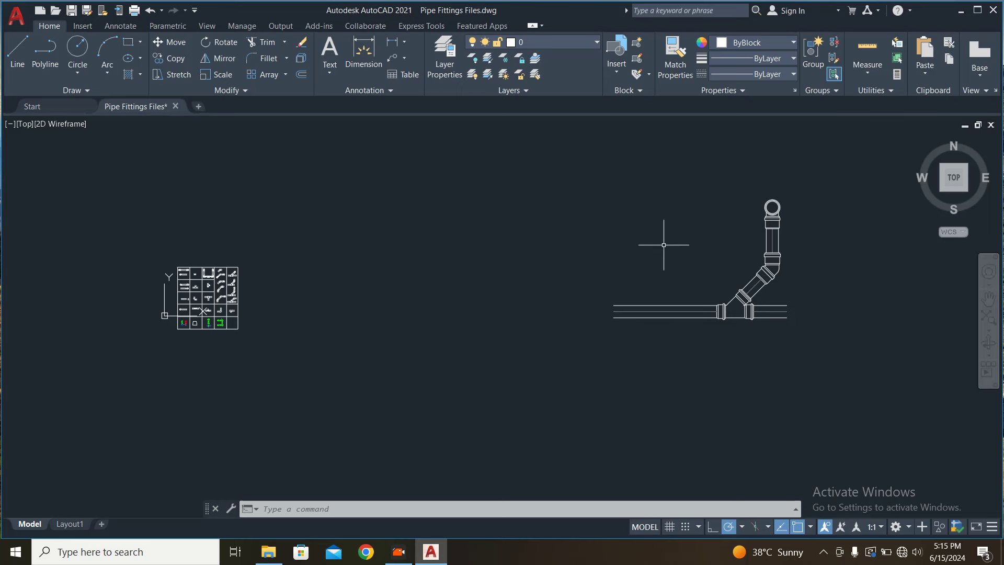
middle_drag(724, 214, 685, 222)
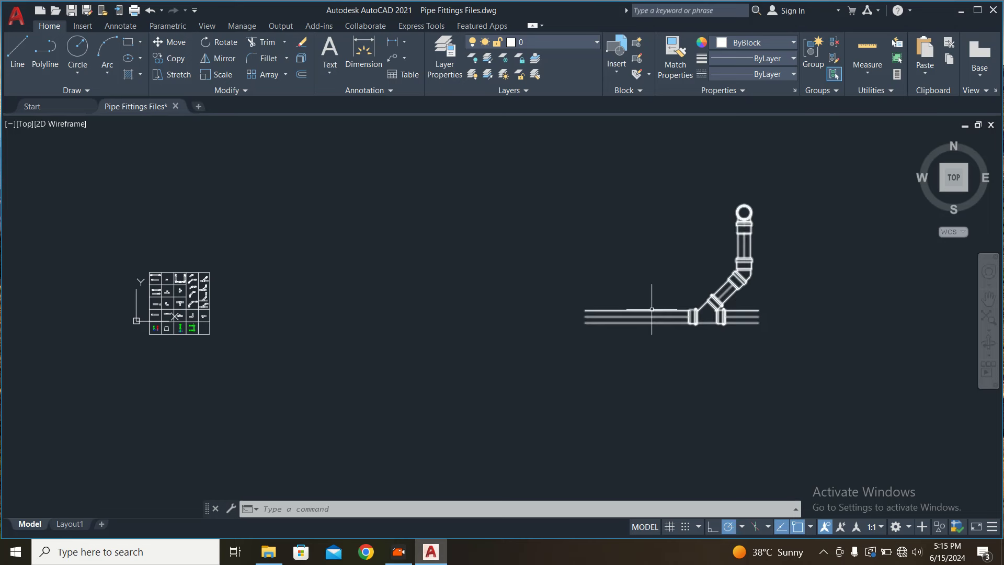